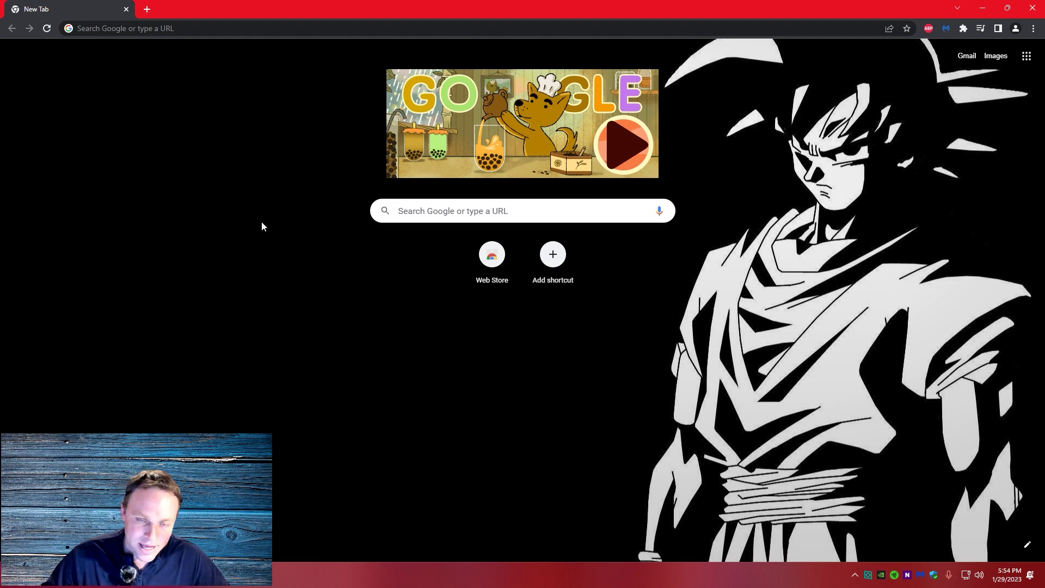
Open the Raspberry Pi's web address 192.168.1.184 in the browser
click(132, 27)
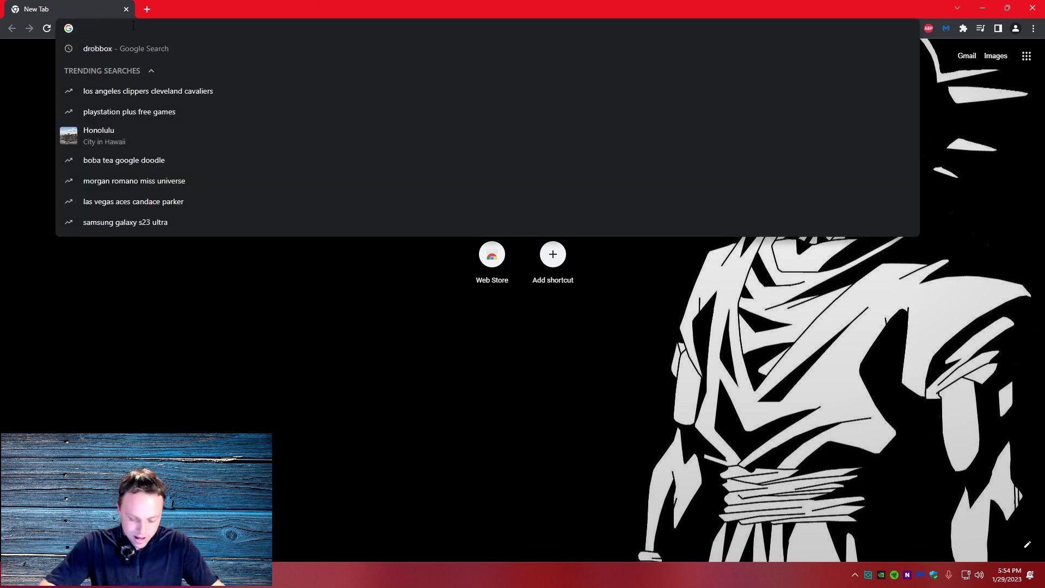
text(192.168.1)
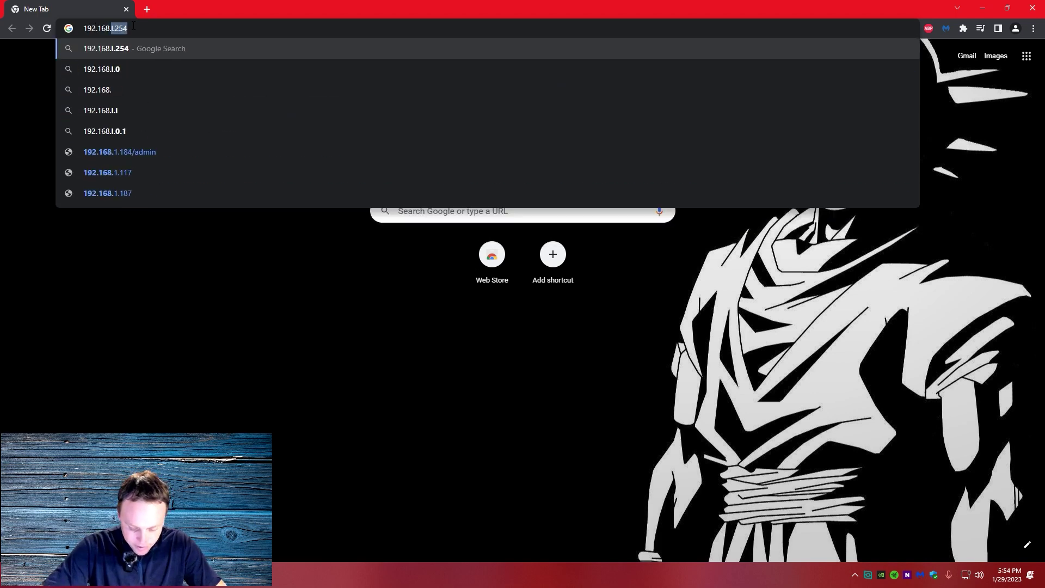
text(.)
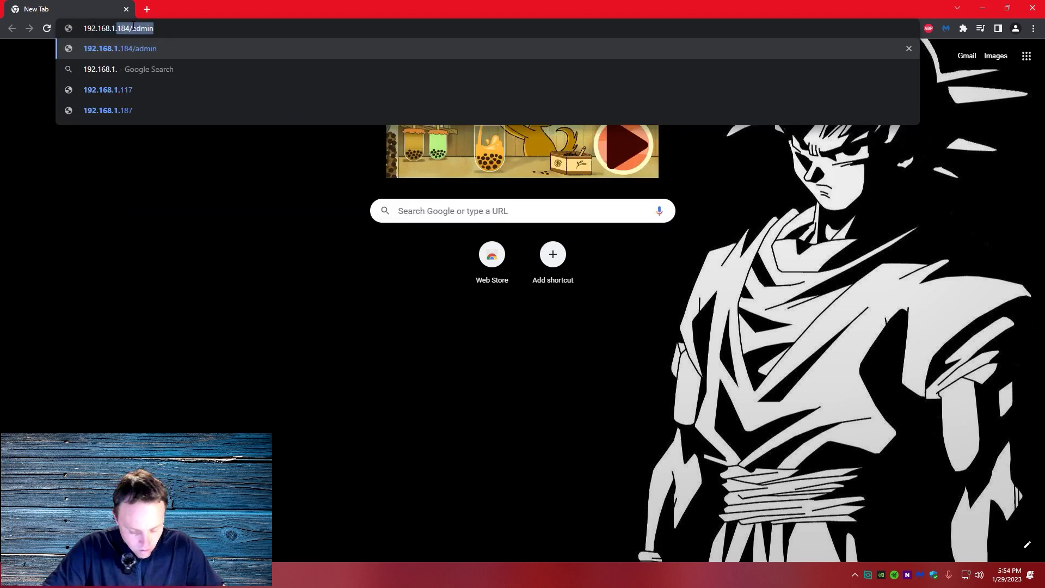
text(1)
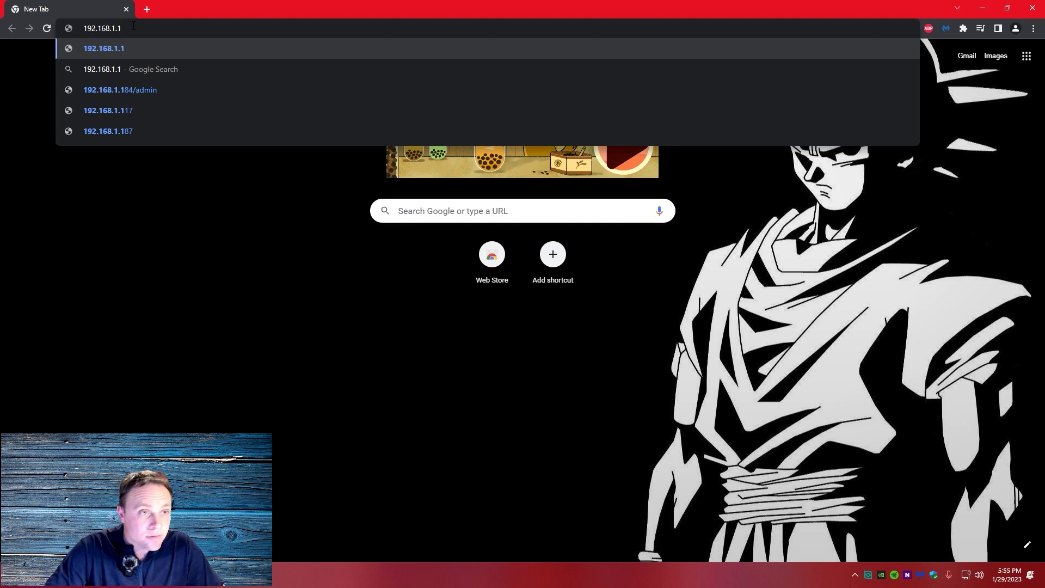
text(84)
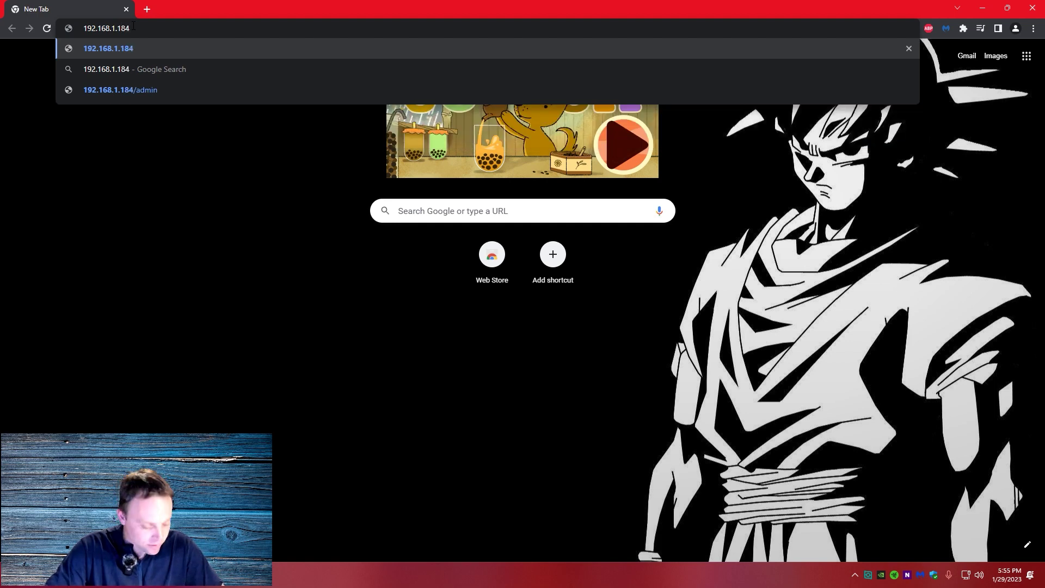
text(/a)
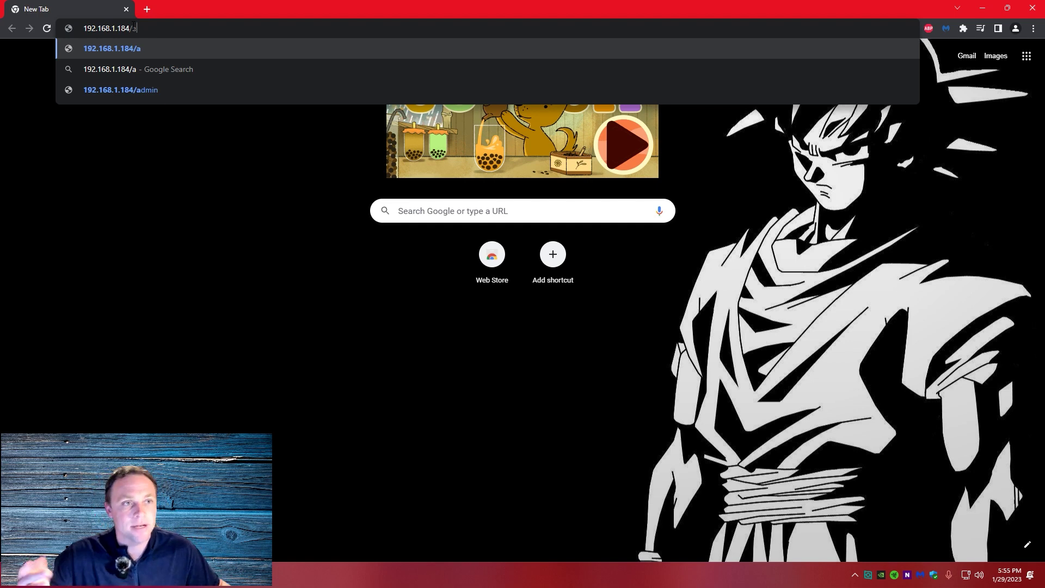
key(BackSpace)
key(Return)
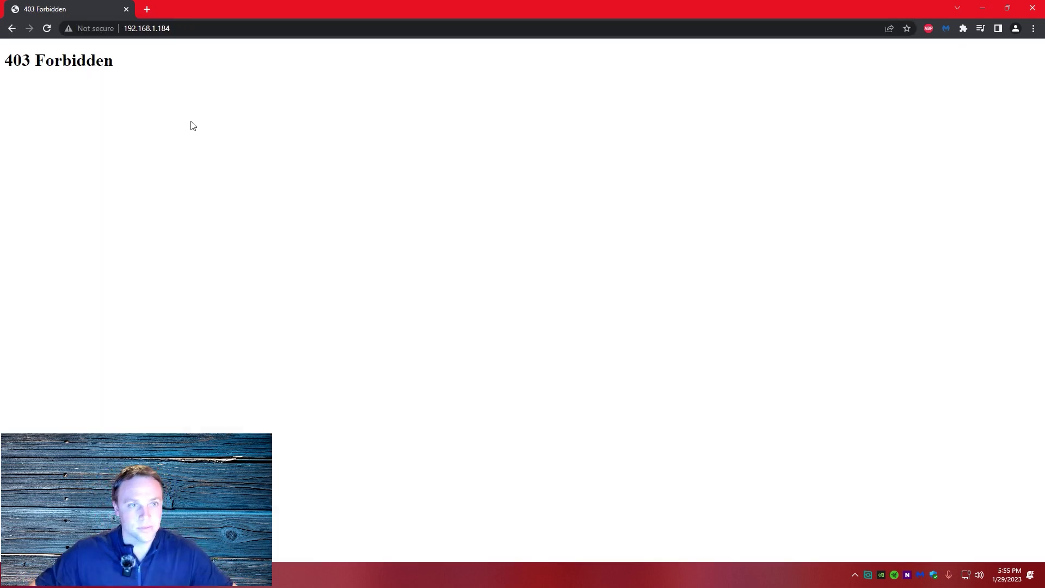
Open the Pi-hole login page by extending the address to 192.168.1.184/admin
click(206, 32)
click(196, 29)
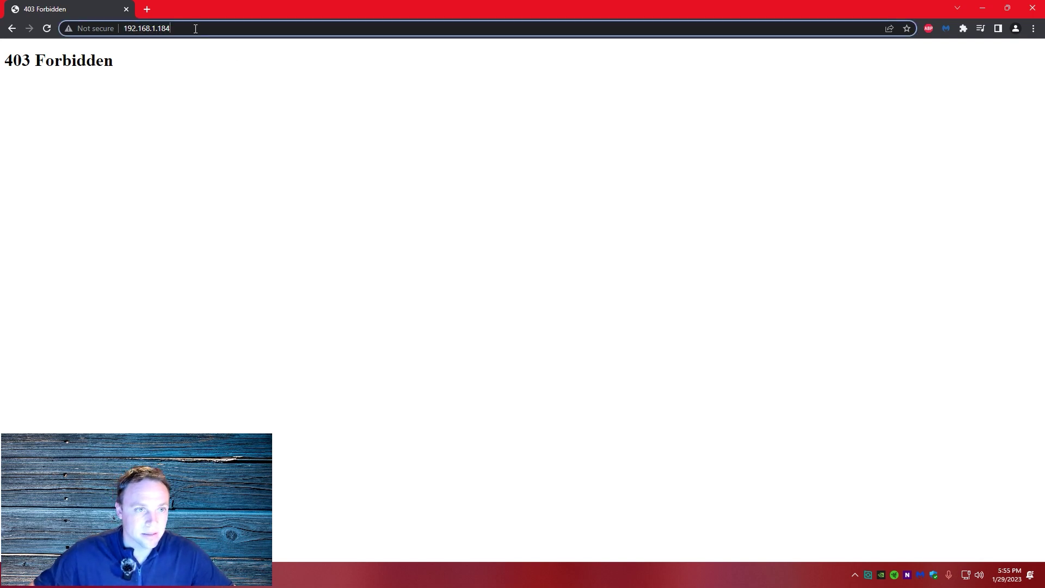
text(/admin)
key(Return)
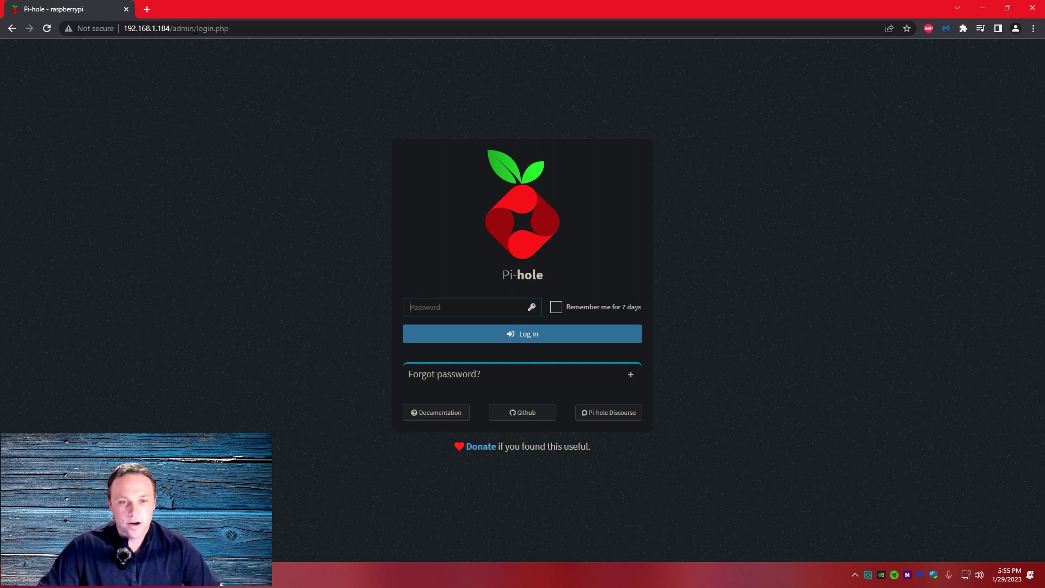
Log in to Pi-hole with the admin password and decline saving the password in the browser
text(•••••••••)
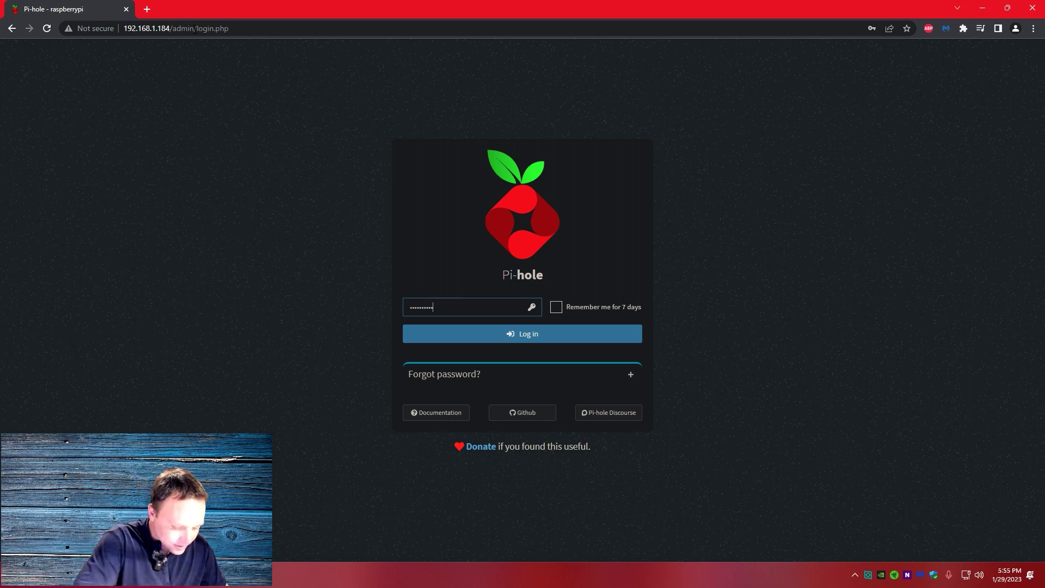
key(Return)
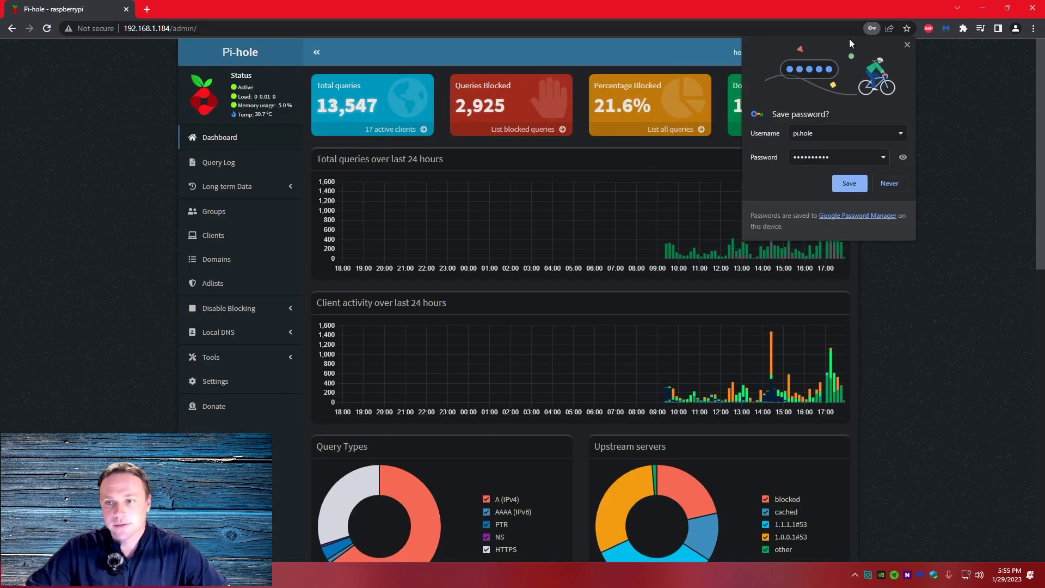
click(892, 185)
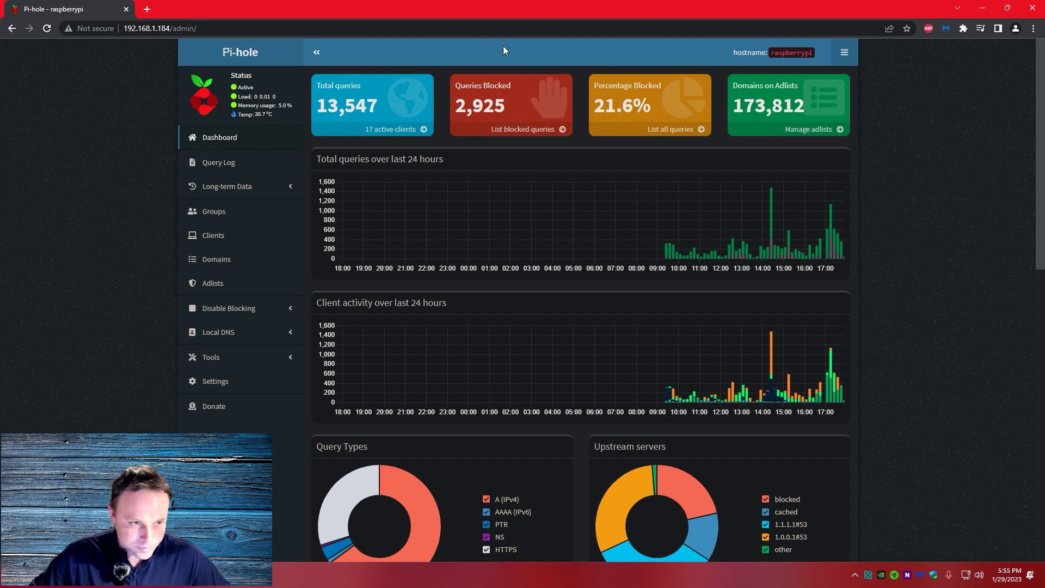
Open the domain management page and look through both pages of listed domains for their whitelist types and statuses
click(233, 269)
scroll(655, 414, down, 5)
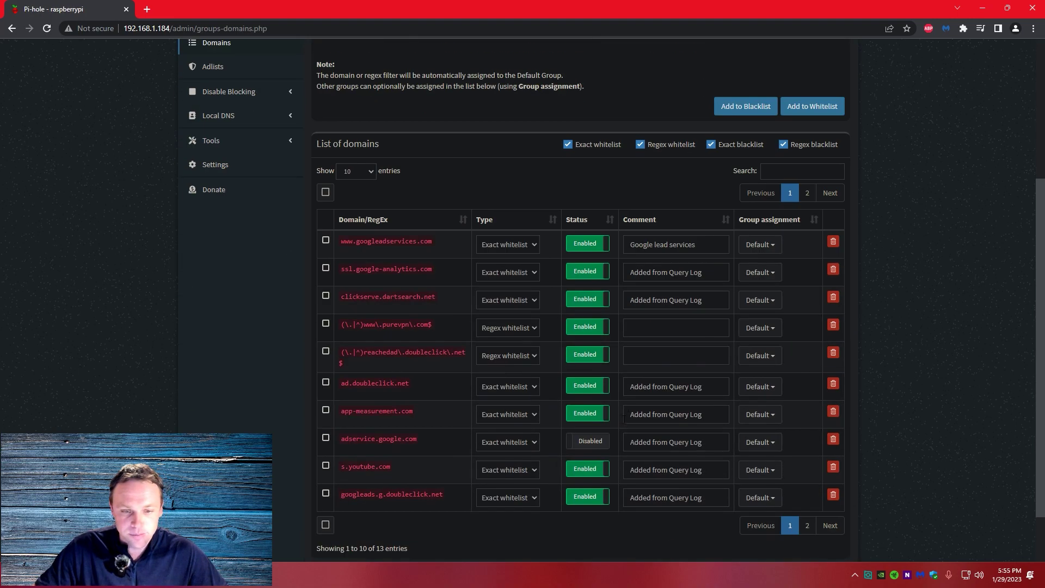
scroll(655, 413, up, 3)
scroll(654, 414, down, 3)
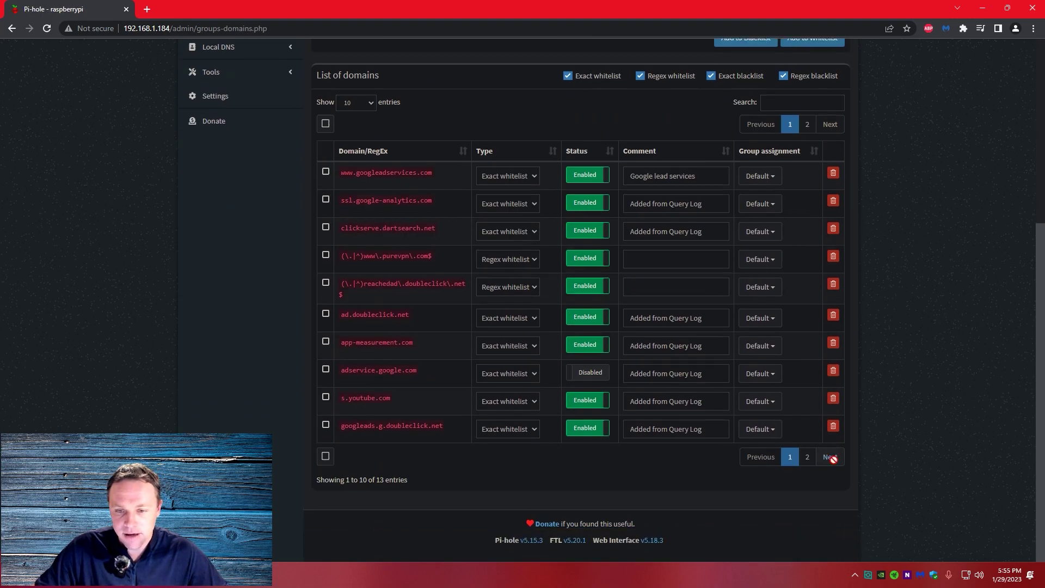
click(831, 460)
click(789, 456)
scroll(666, 384, up, 5)
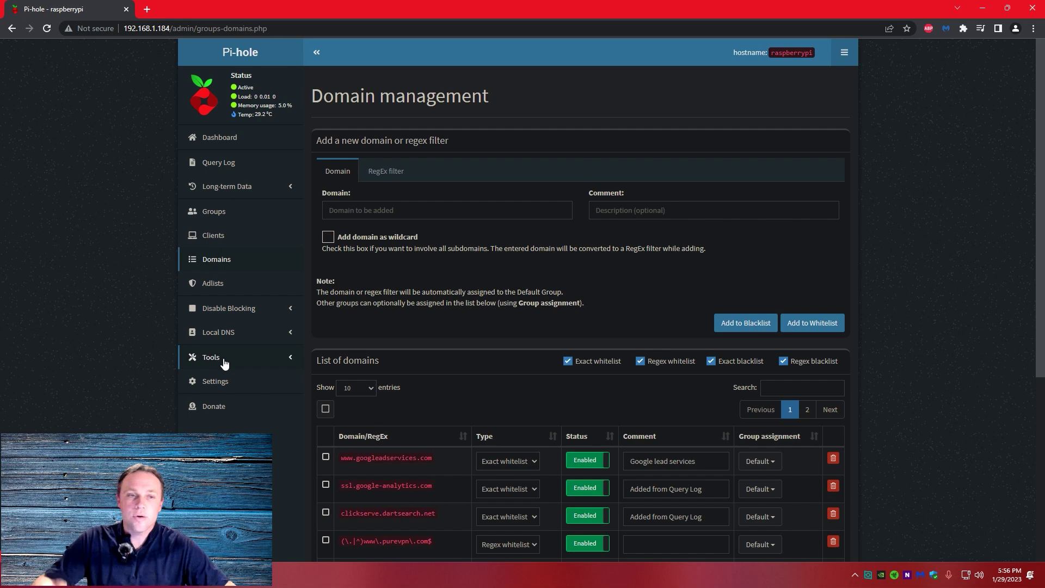
Open the query log and examine the recent queries with their clients, statuses and blacklist actions
click(223, 164)
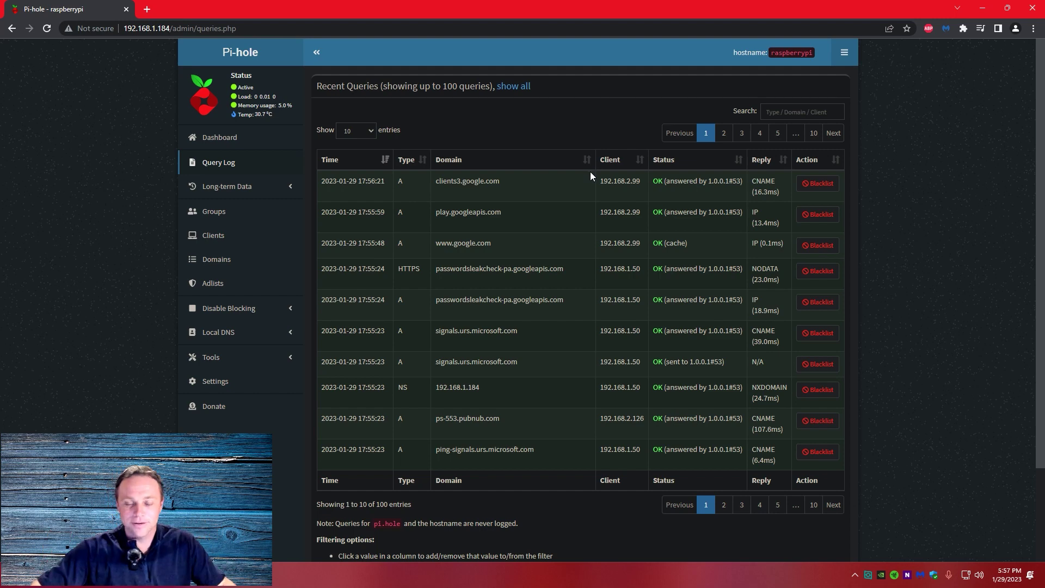
scroll(707, 305, down, 1)
scroll(708, 308, down, 1)
scroll(708, 308, up, 2)
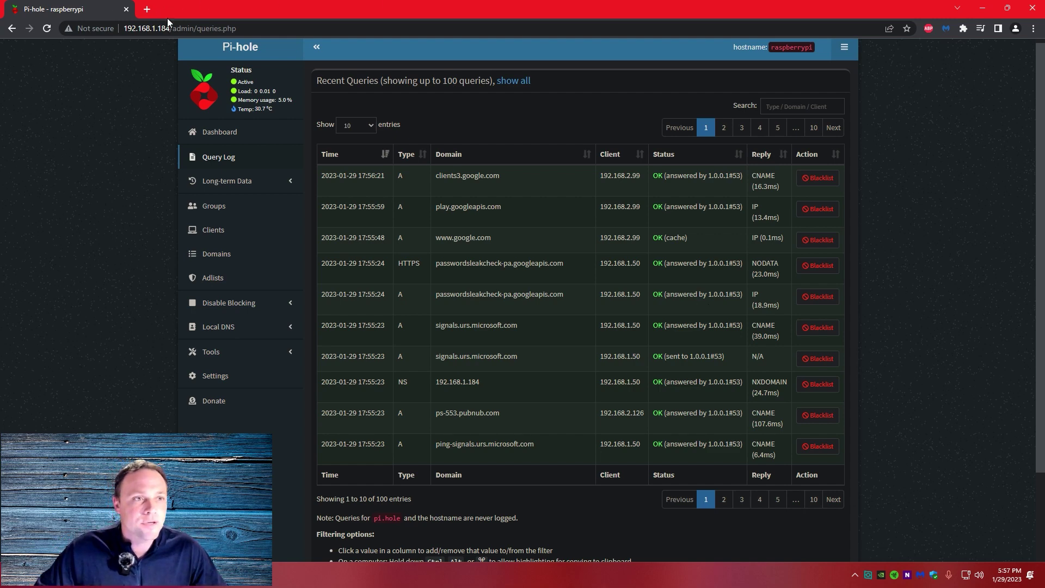
Search Google for "goku" in a new browser tab
click(146, 9)
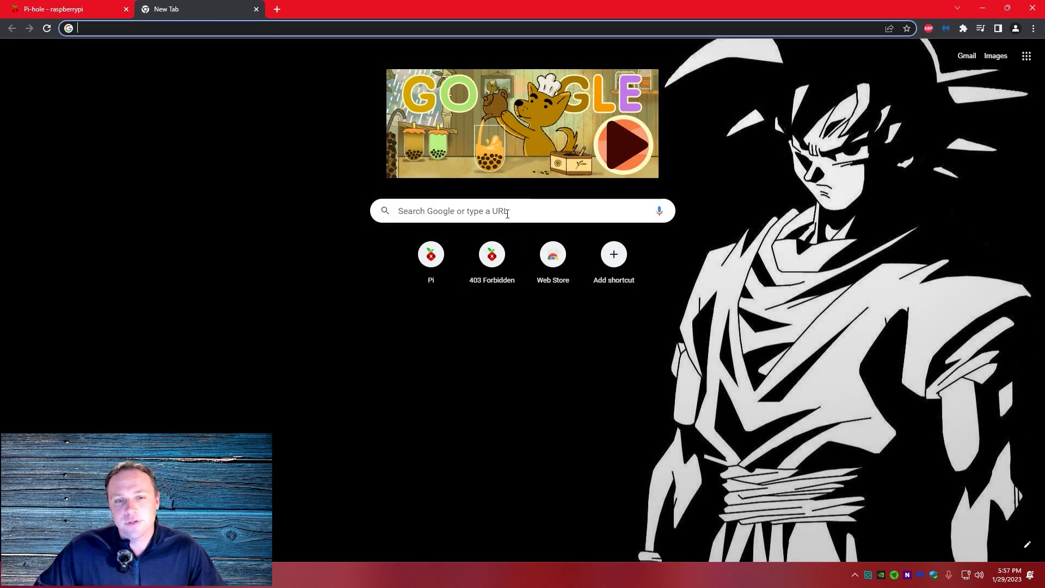
click(508, 213)
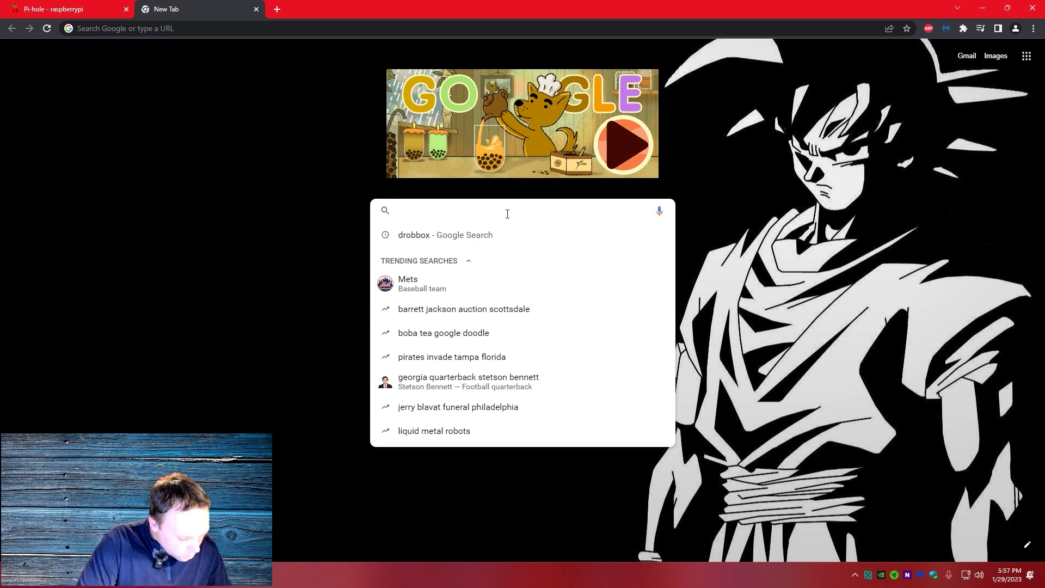
text(goku)
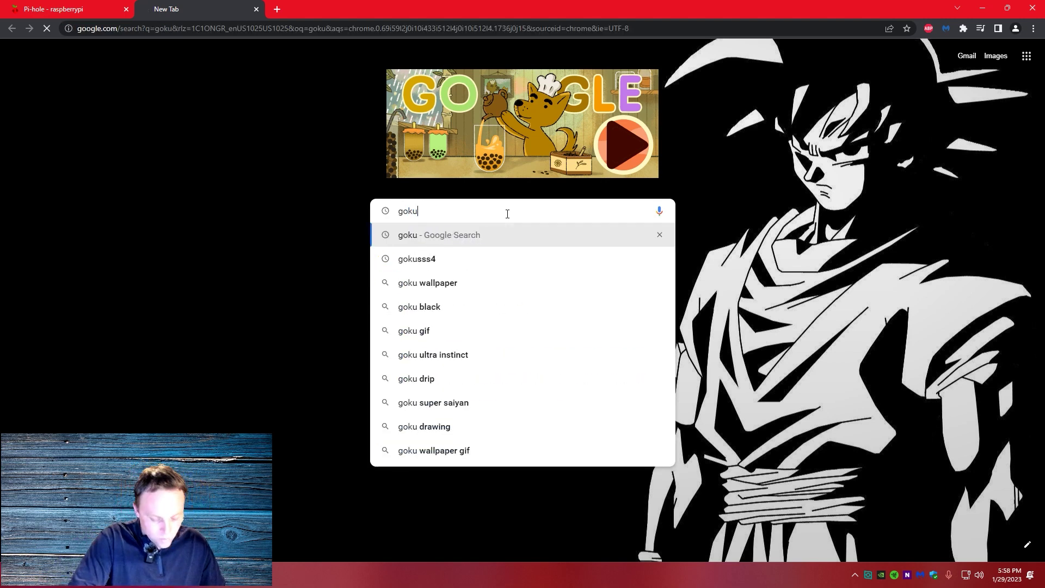
key(Return)
Show the shopping results for goku and browse down through the product listings
click(328, 101)
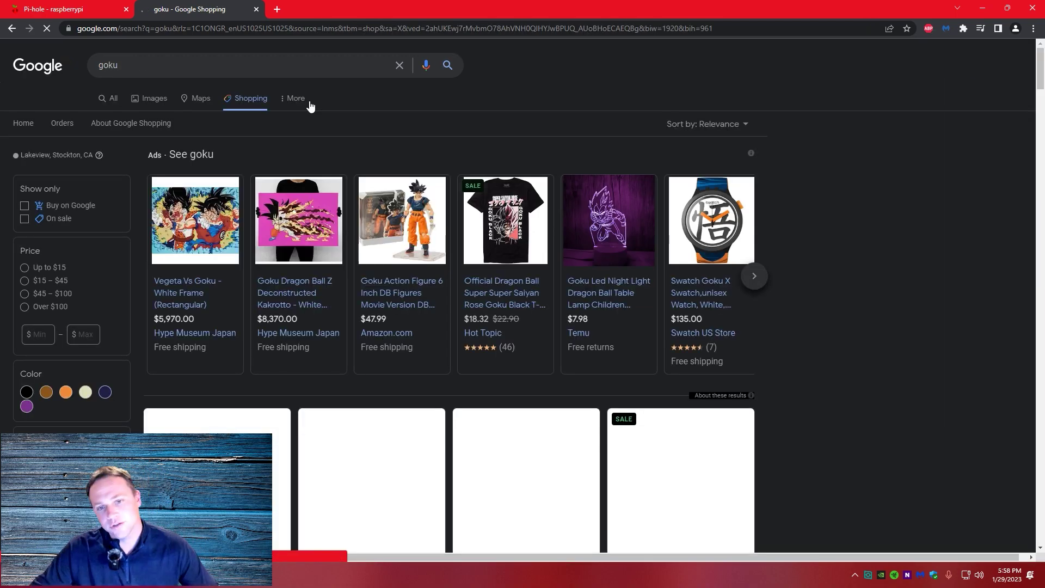
scroll(734, 248, down, 1)
scroll(733, 247, down, 18)
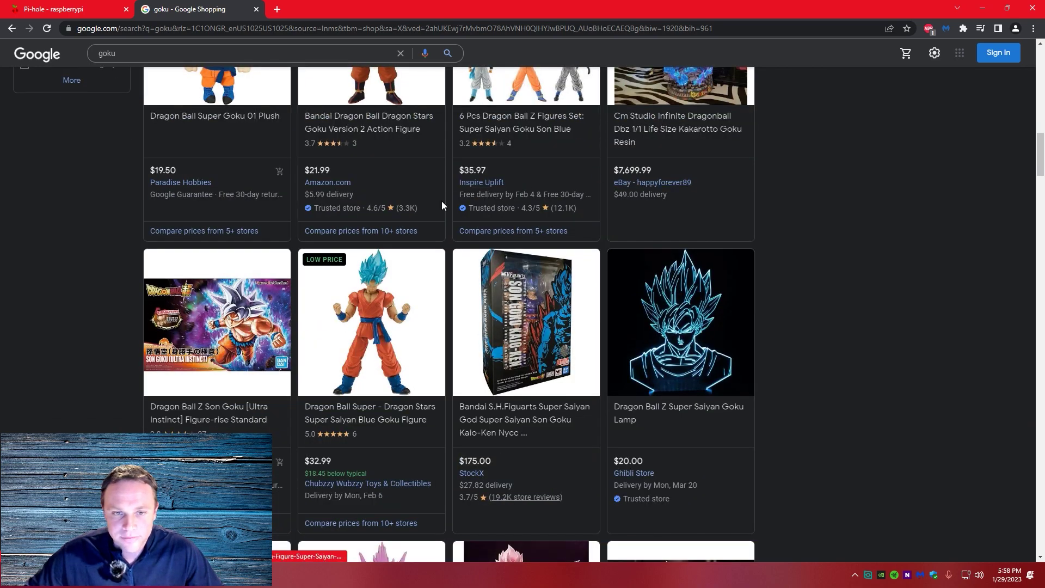
scroll(442, 200, down, 4)
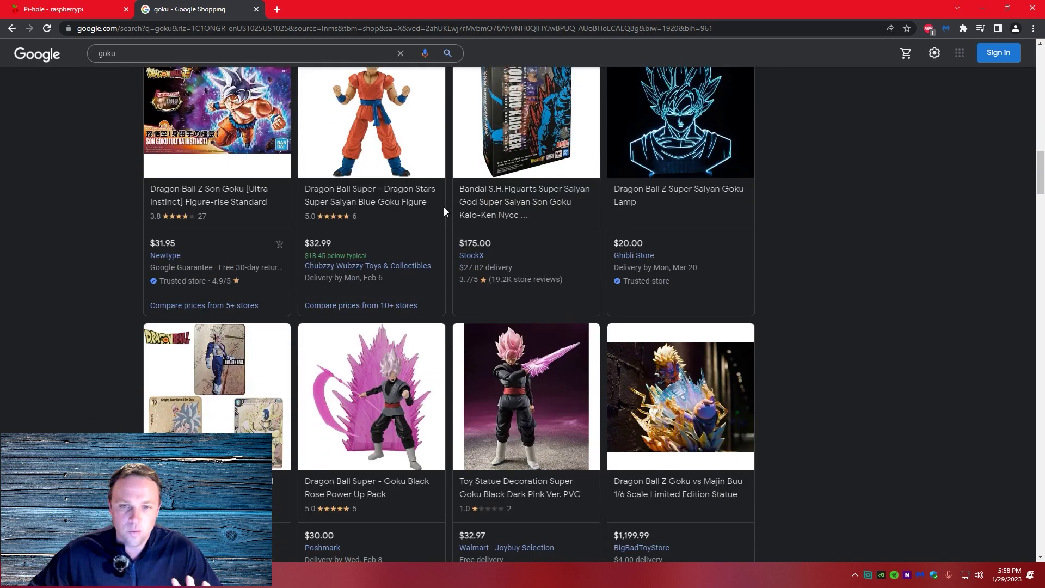
scroll(452, 241, down, 5)
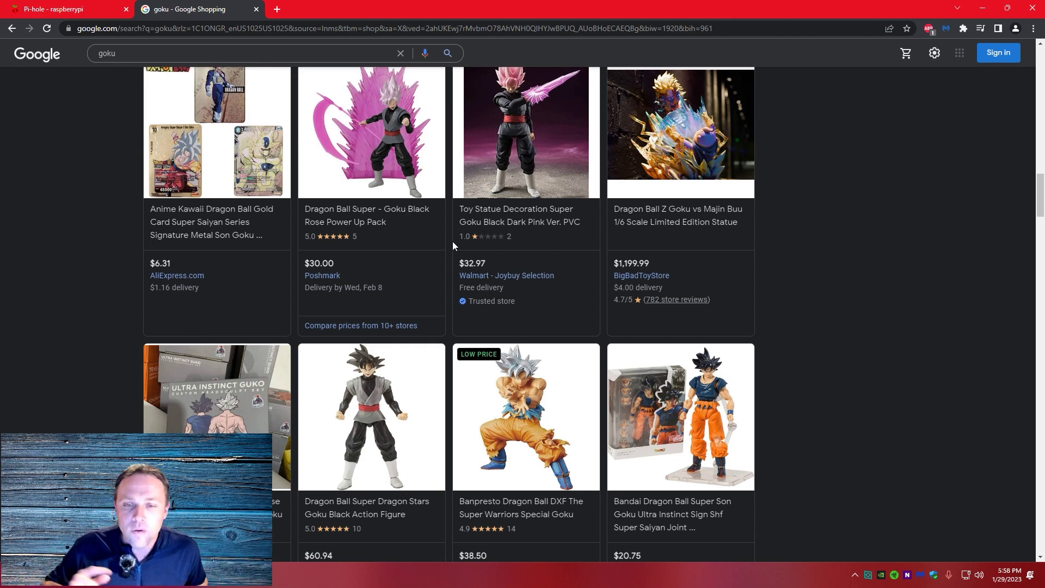
Disable the whitelist entries s.click.aliexpress.com and crashlyticsreports-pa.googleapis.com on the second page of Pi-hole's domain list
click(54, 9)
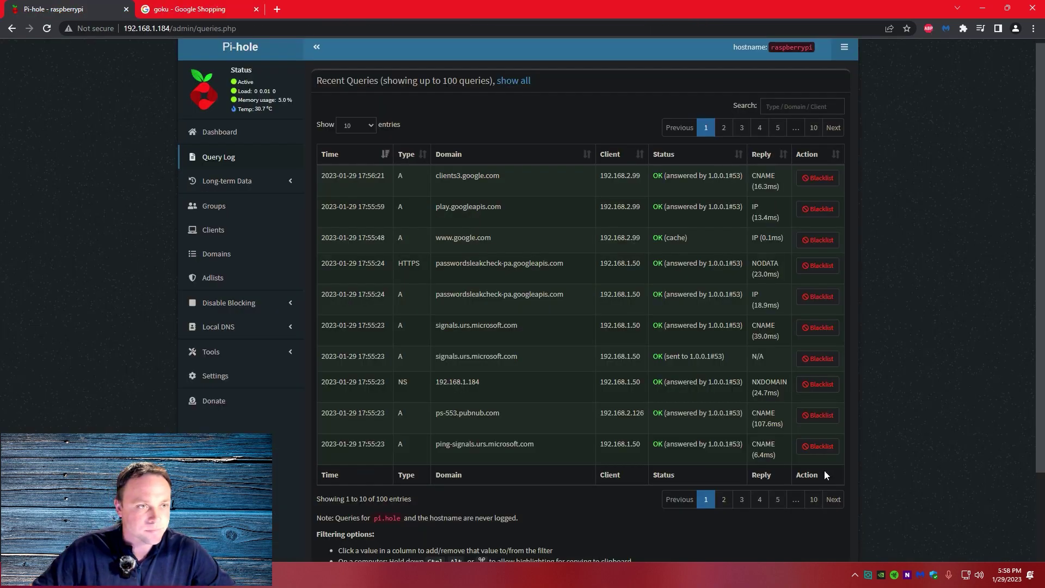
click(224, 255)
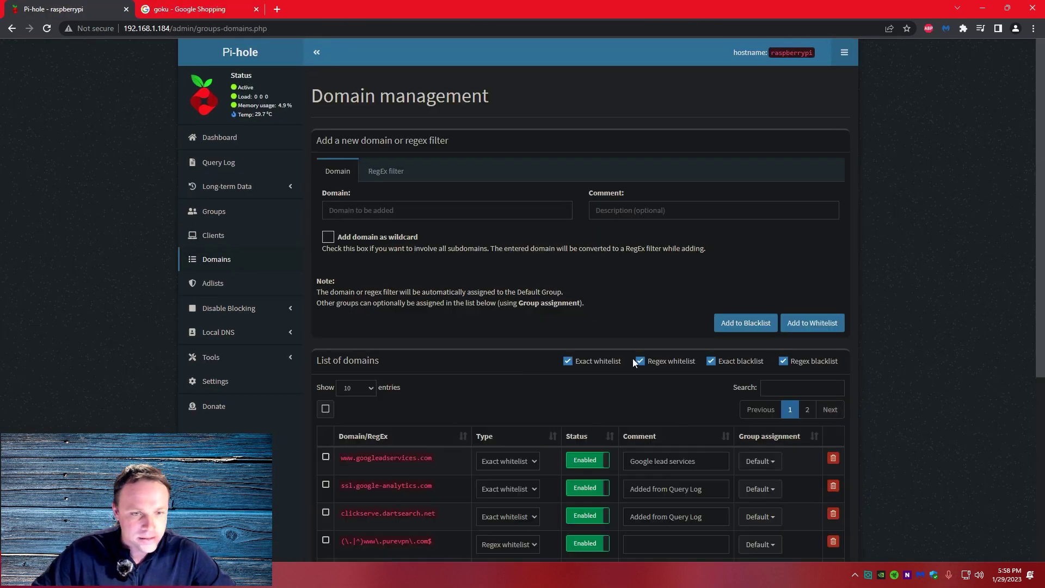
scroll(633, 359, down, 5)
scroll(628, 370, down, 1)
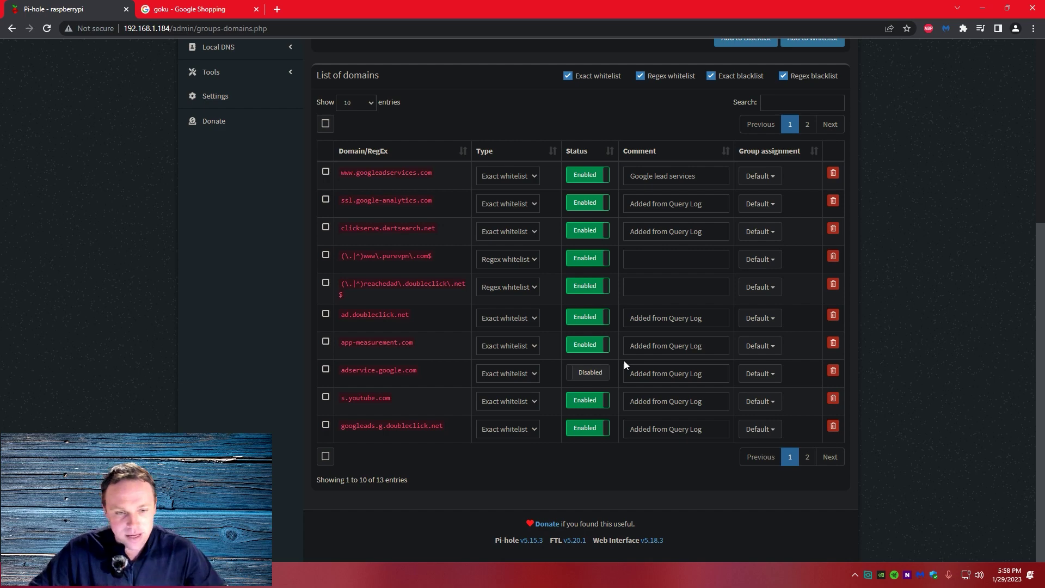
click(808, 458)
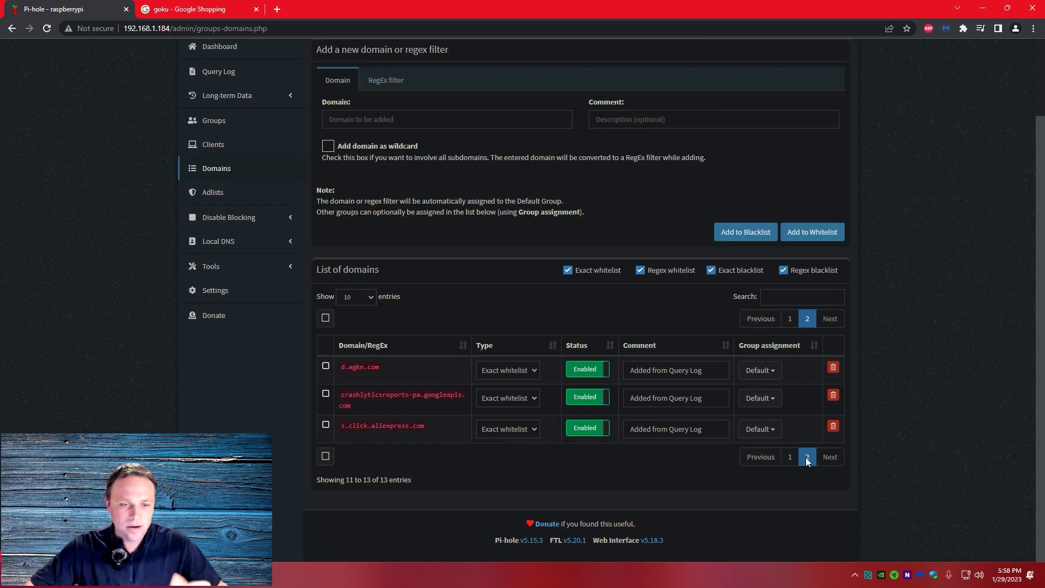
click(578, 429)
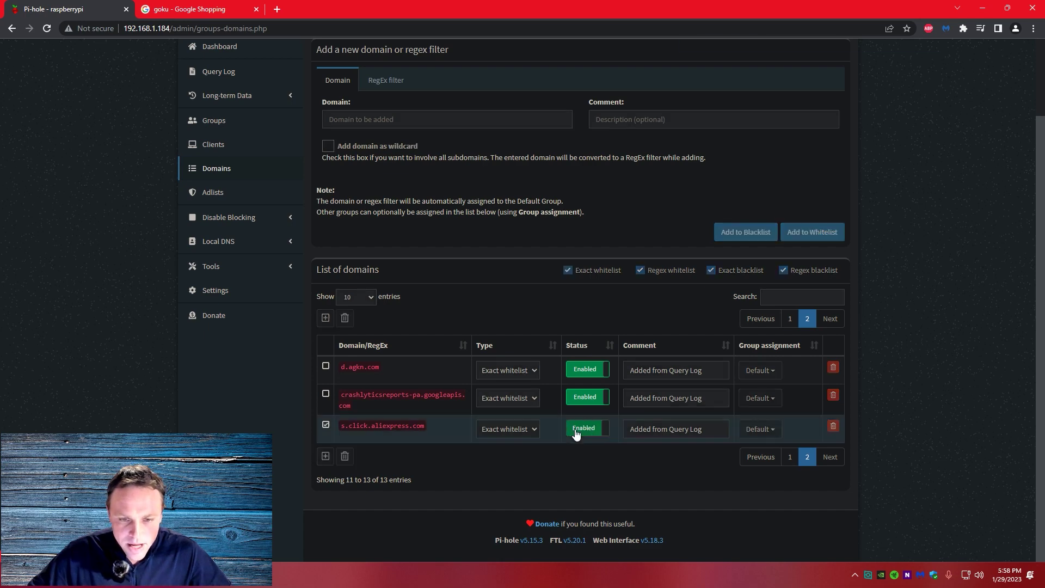
click(578, 399)
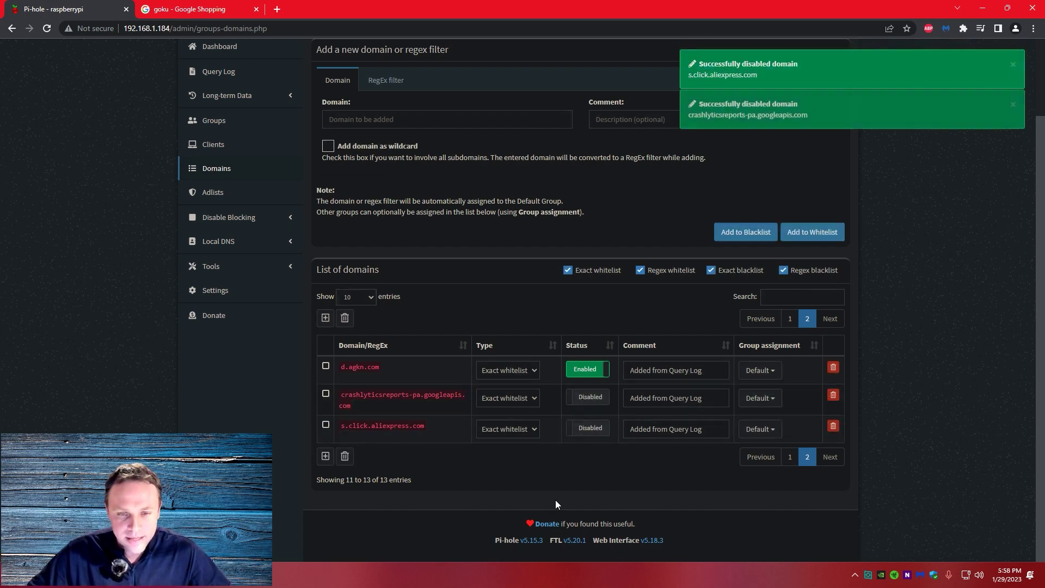
Return to the Google Shopping results and open the AliExpress.com link of the $20.75 Bandai Son Goku Ultra Instinct figure
click(227, 6)
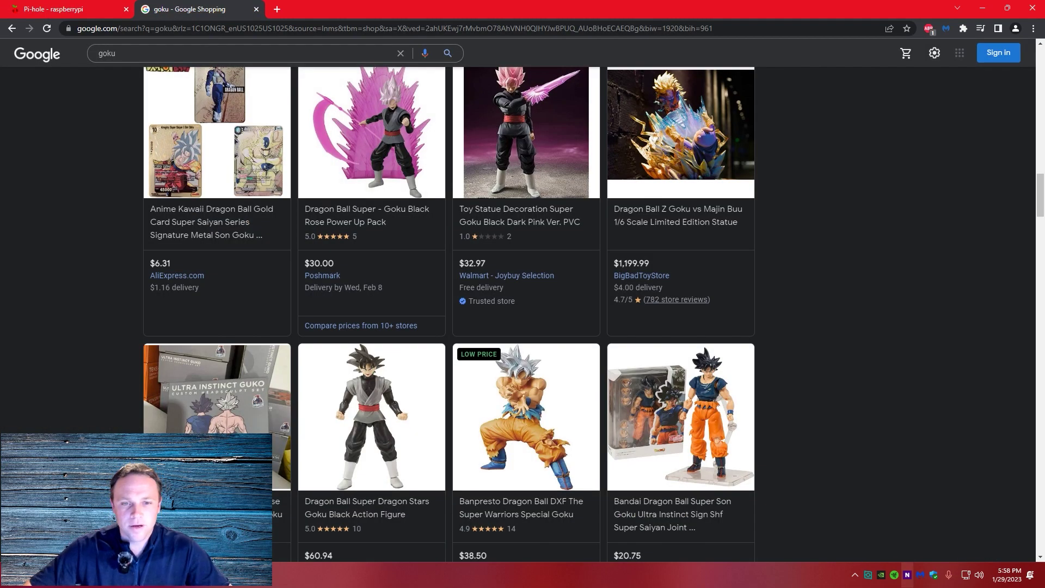
scroll(389, 349, down, 5)
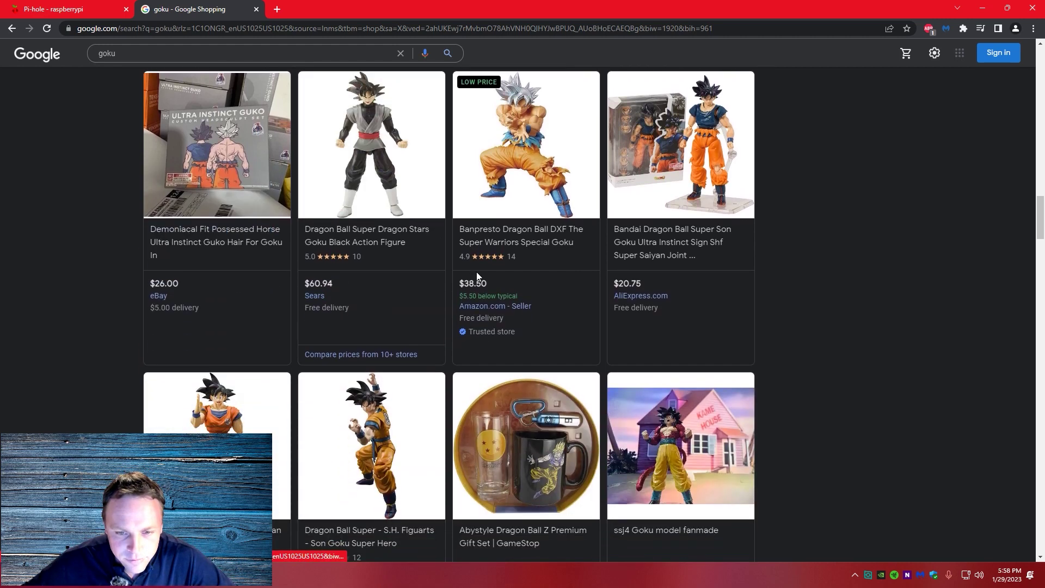
click(636, 300)
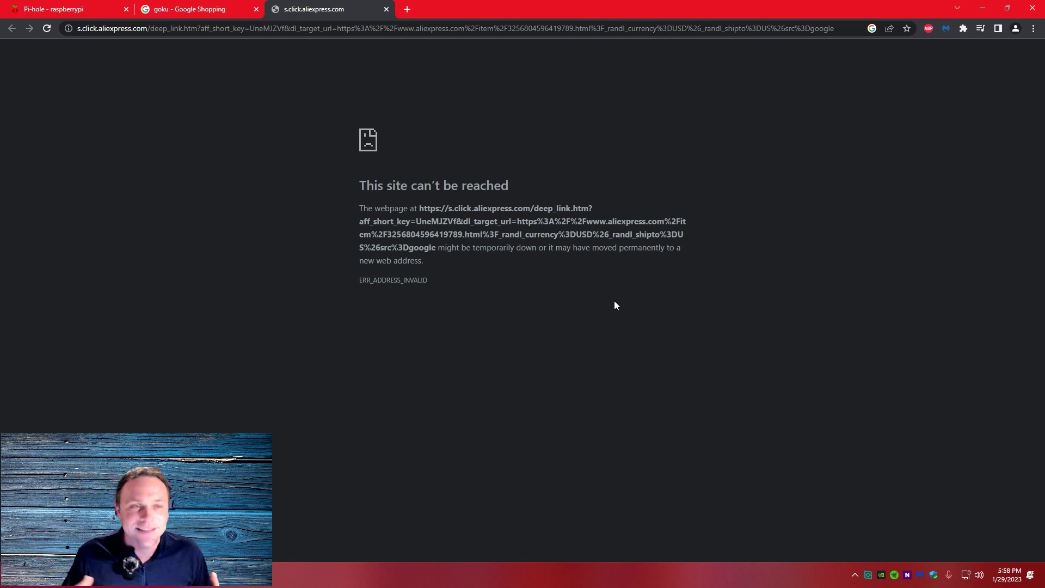
Switch to Pi-hole and check the recent queries in the query log for the AliExpress request
click(46, 5)
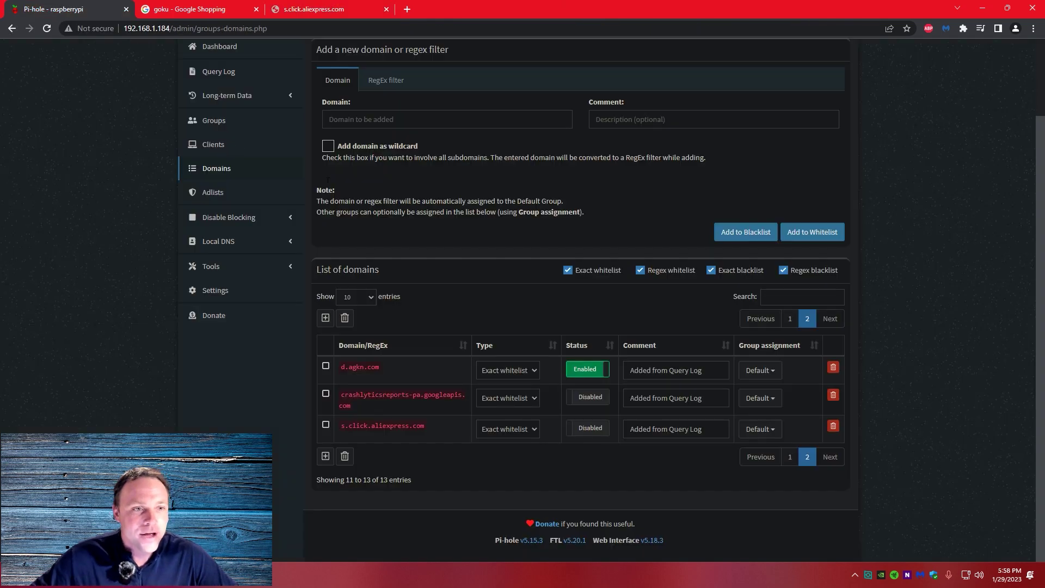
scroll(203, 126, up, 2)
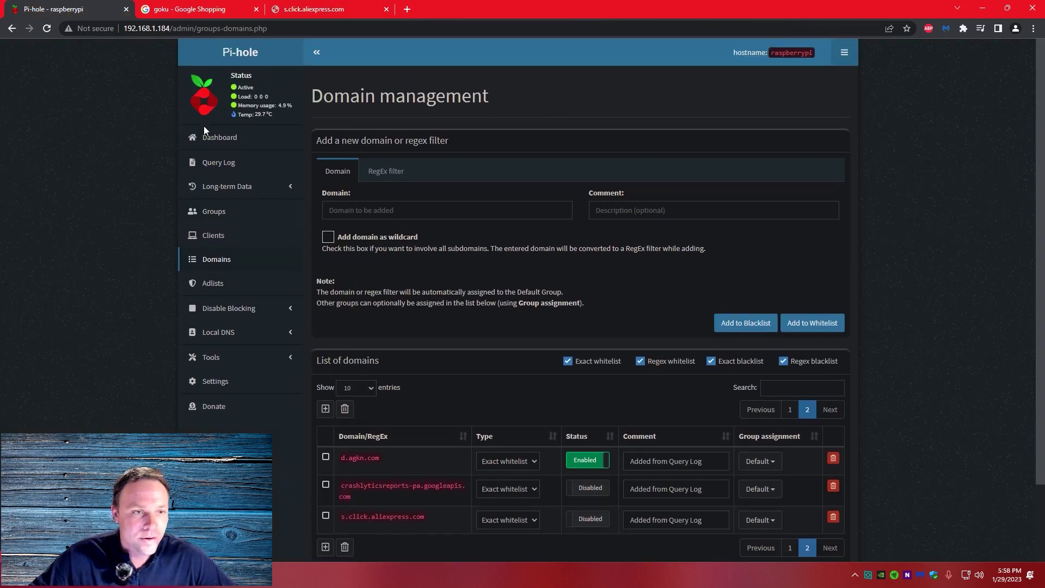
click(218, 162)
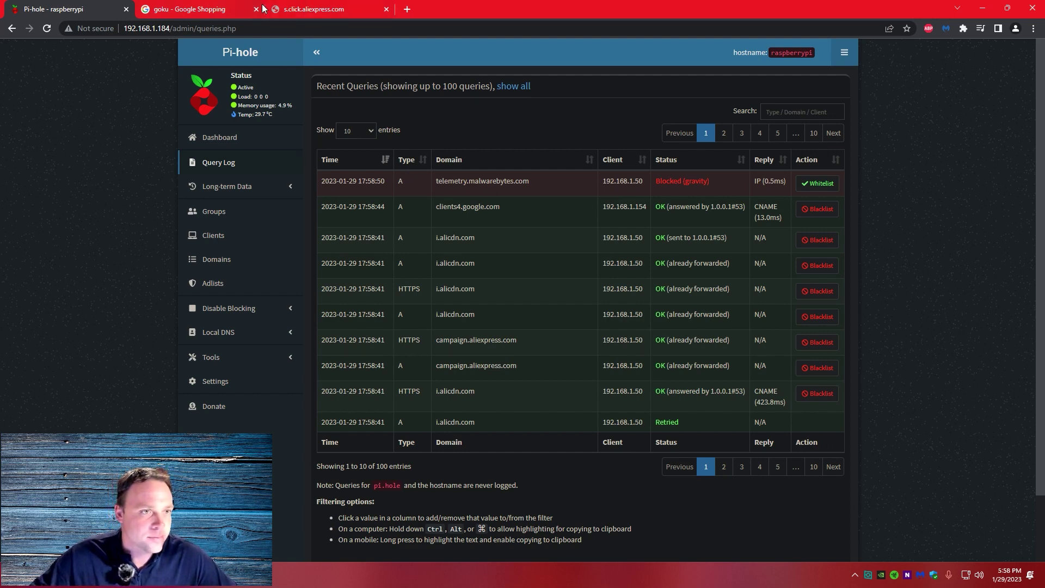
Return to the Google Shopping results and open the AliExpress.com link of the $20.75 Bandai Son Goku figure again
click(309, 9)
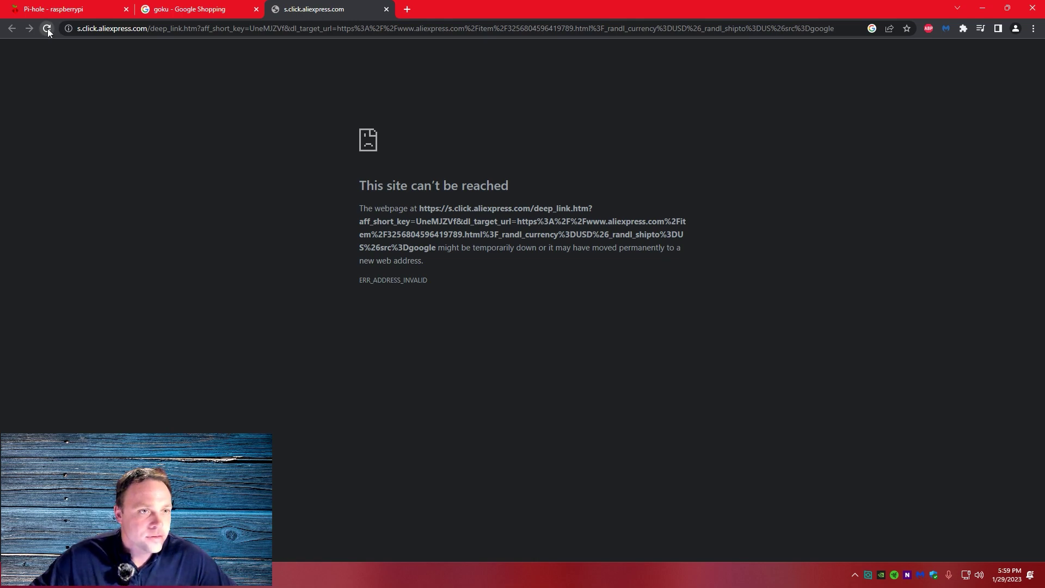
click(179, 9)
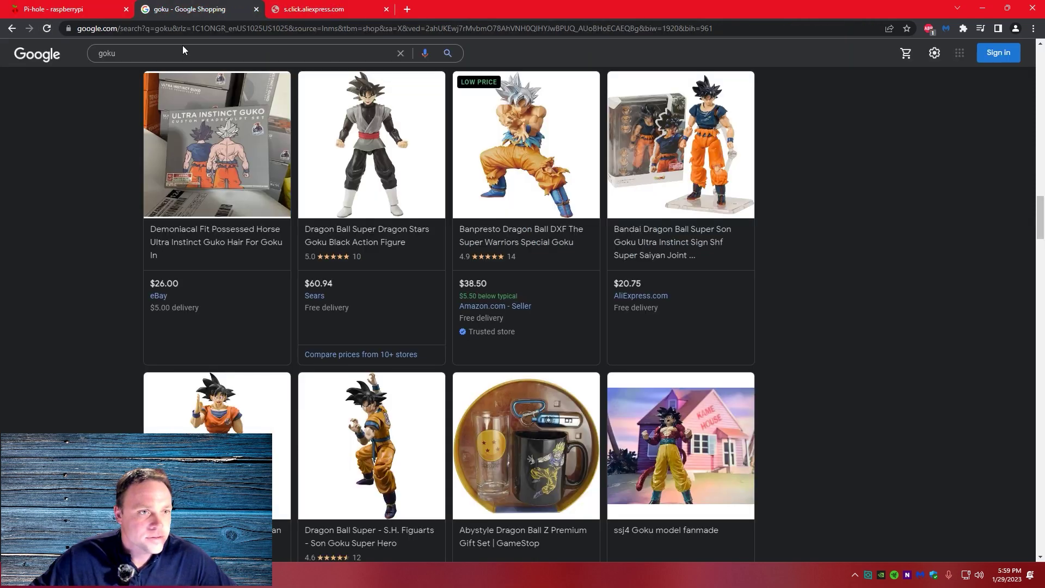
click(626, 297)
Refresh Pi-hole's query log and look through its first two pages for the blocked AliExpress domain
click(99, 11)
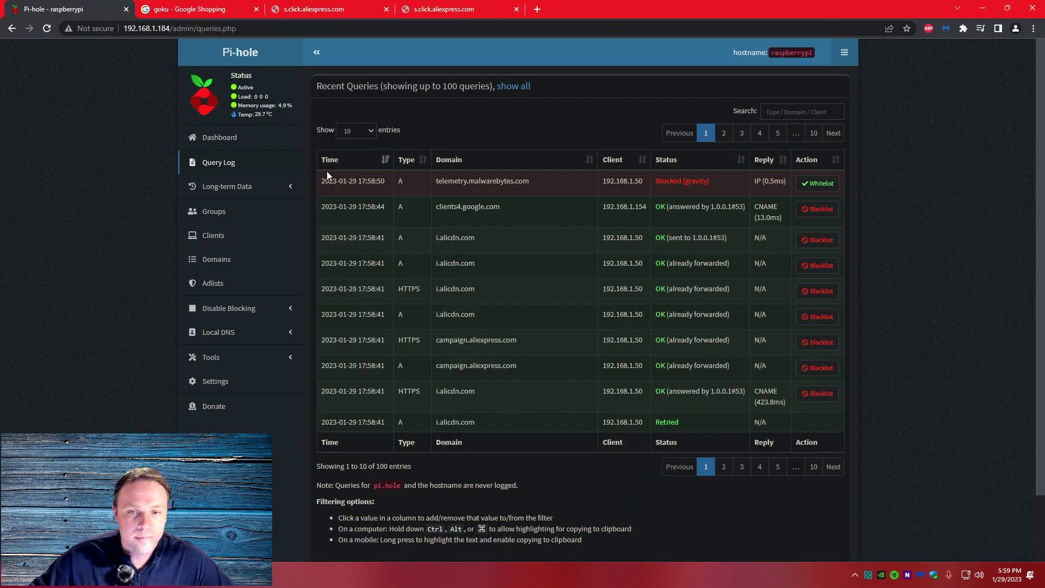
click(245, 164)
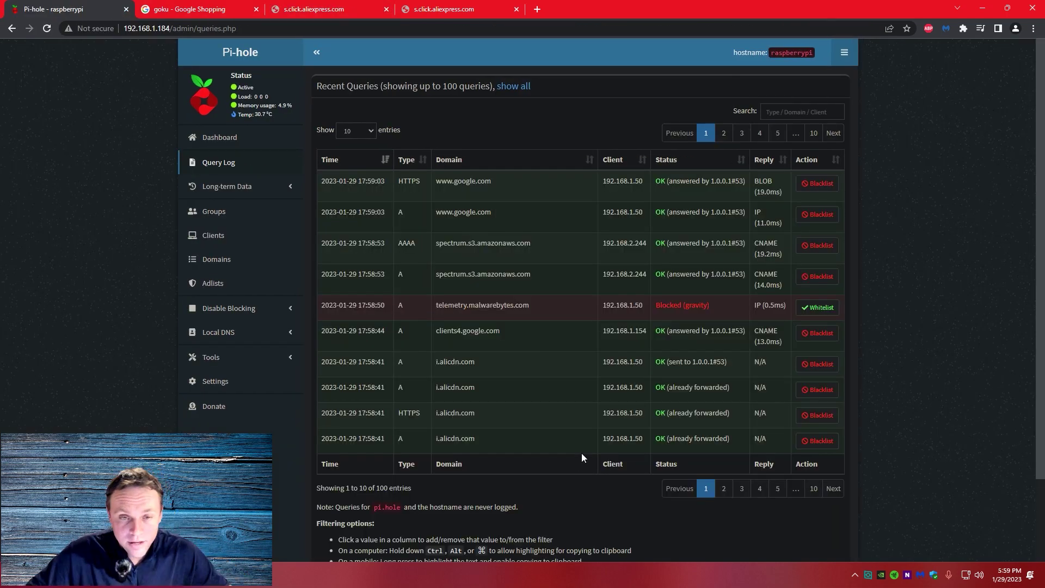
click(725, 490)
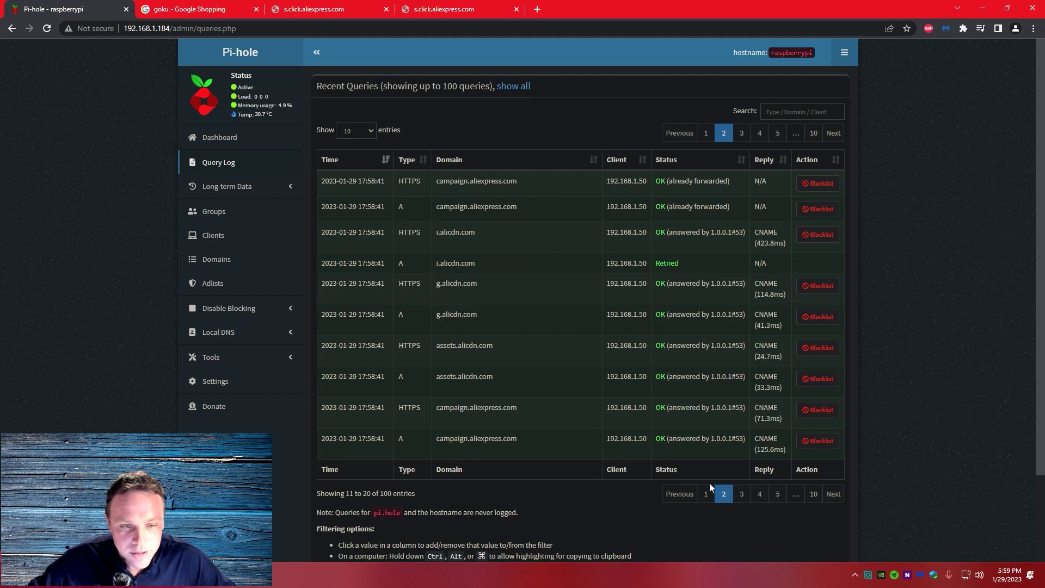
click(705, 495)
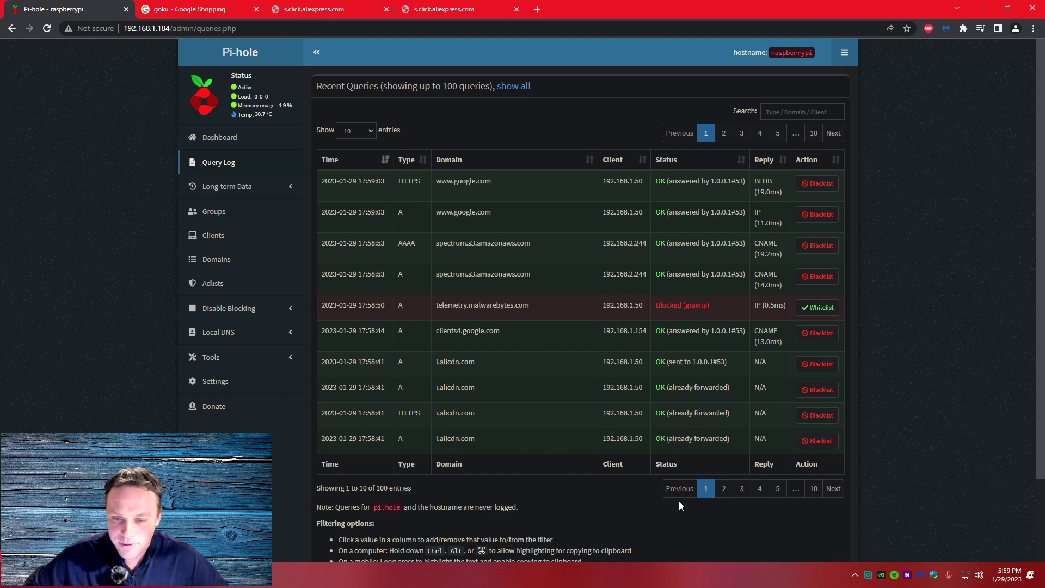
Delete the whitelist entries crashlyticsreports-pa.googleapis.com and s.click.aliexpress.com from the second page of Pi-hole's domain list
click(212, 264)
scroll(731, 302, down, 1)
scroll(731, 302, down, 5)
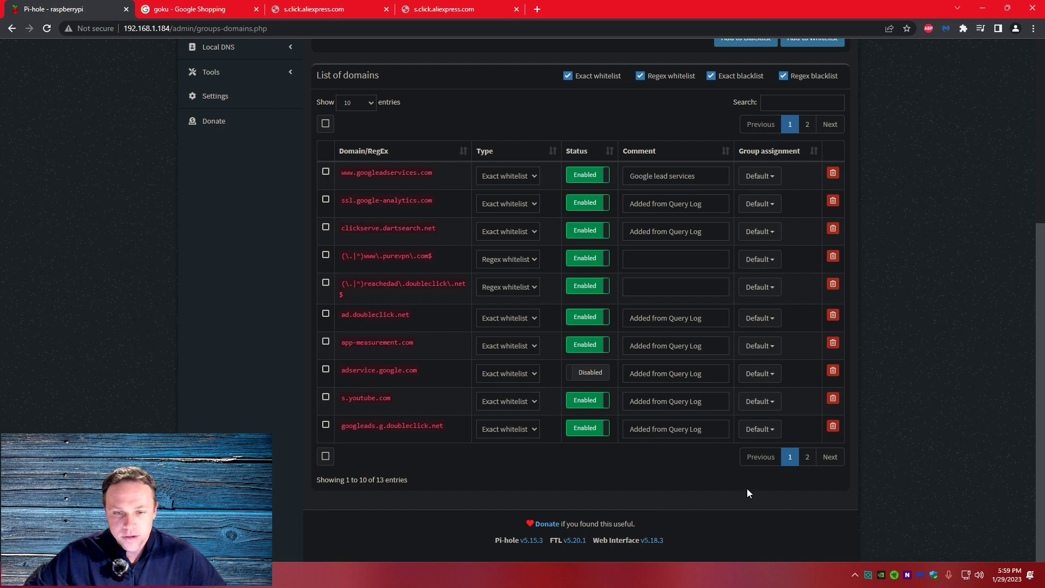
click(808, 457)
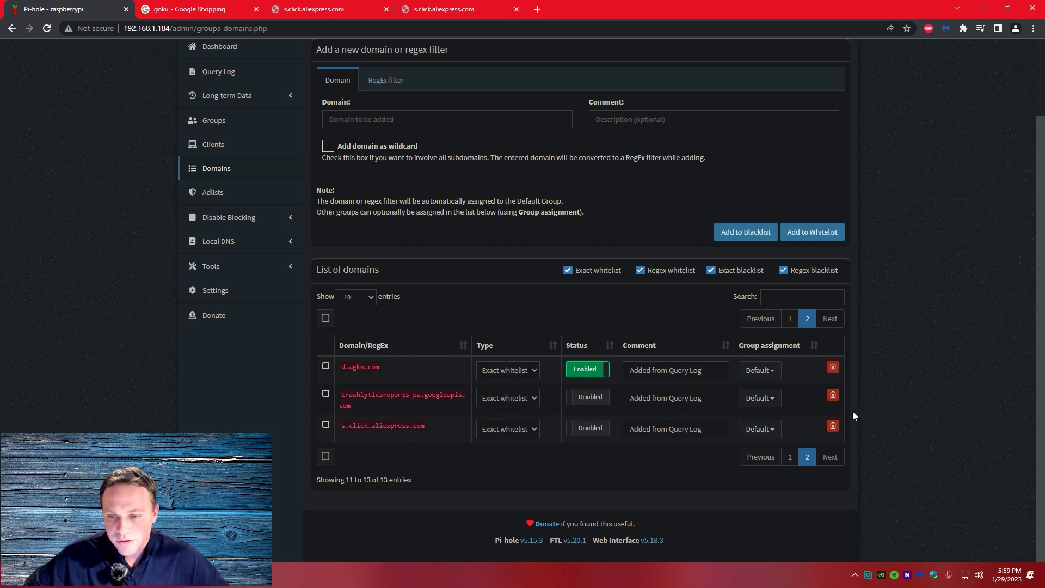
click(833, 396)
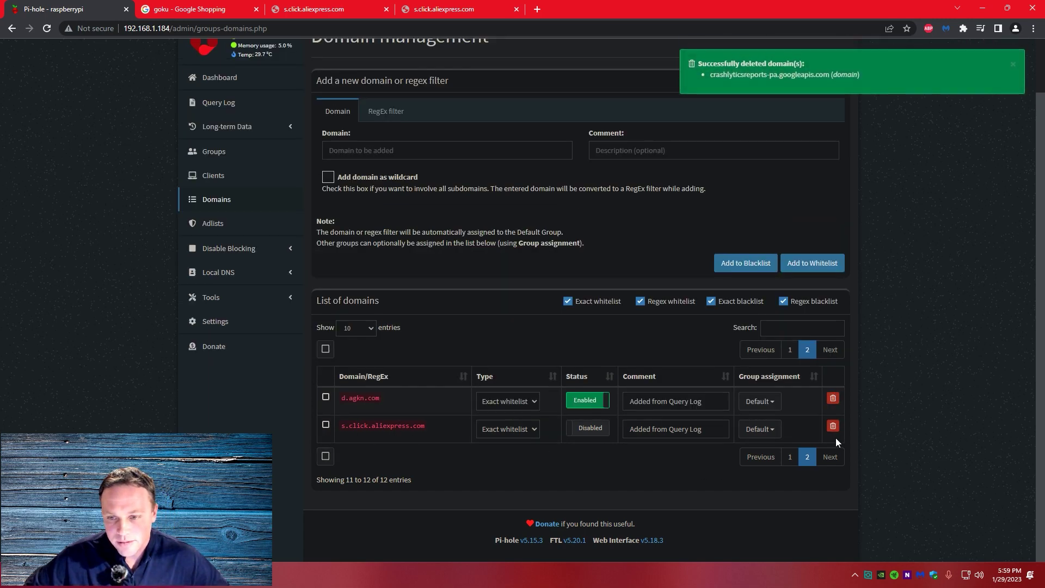
click(833, 428)
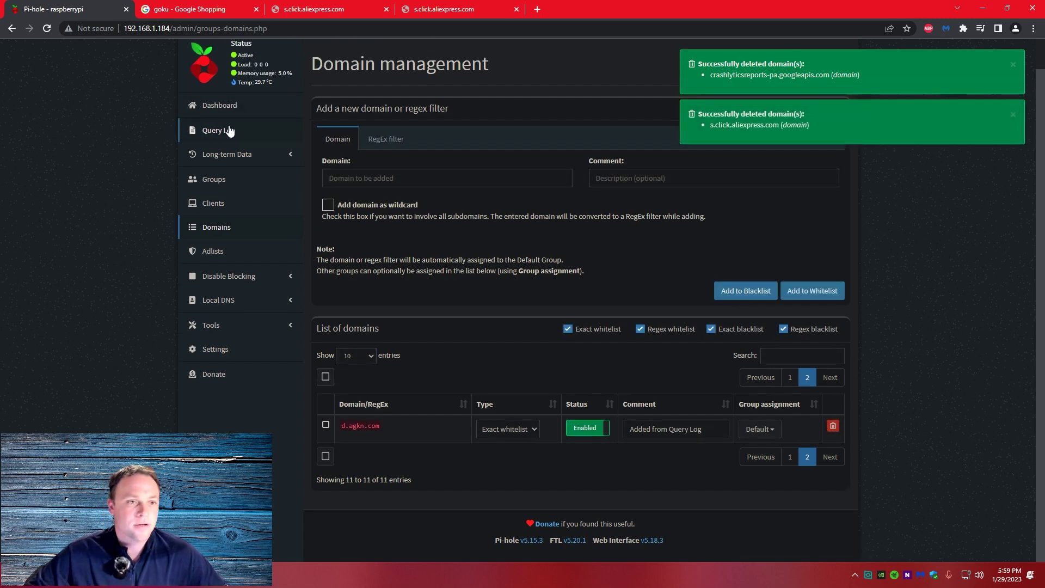
View the Pi-hole dashboard statistics and reload the query log to examine the latest queries
click(223, 105)
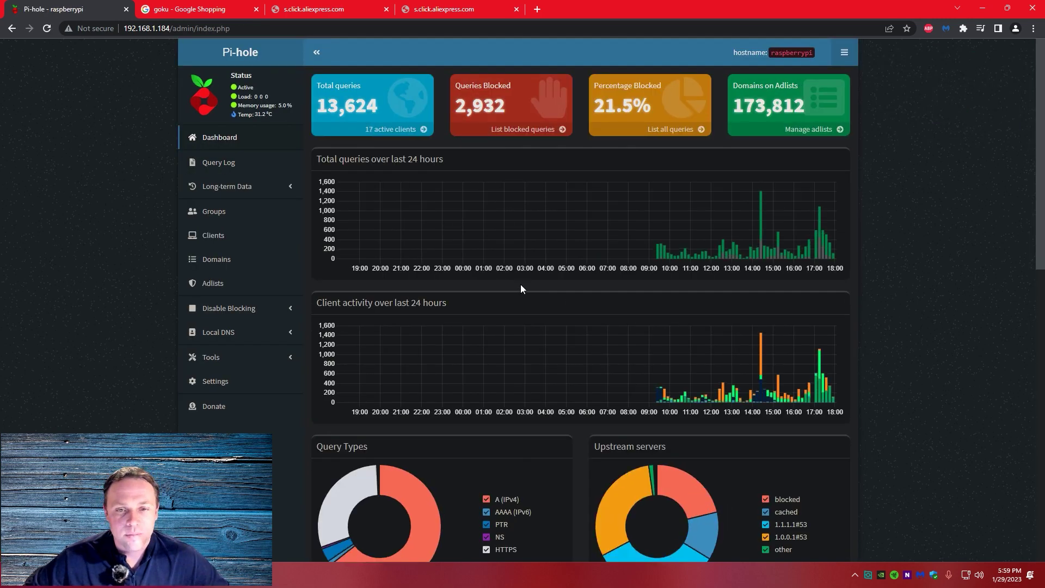
click(224, 164)
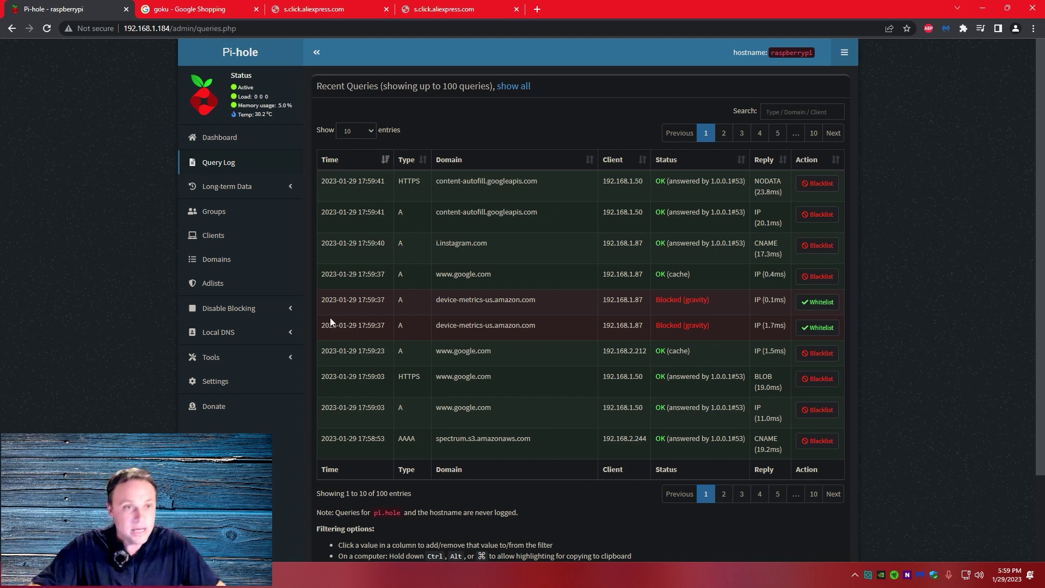
Close both failed s.click.aliexpress.com pages and reload the Google Shopping results for goku
click(442, 12)
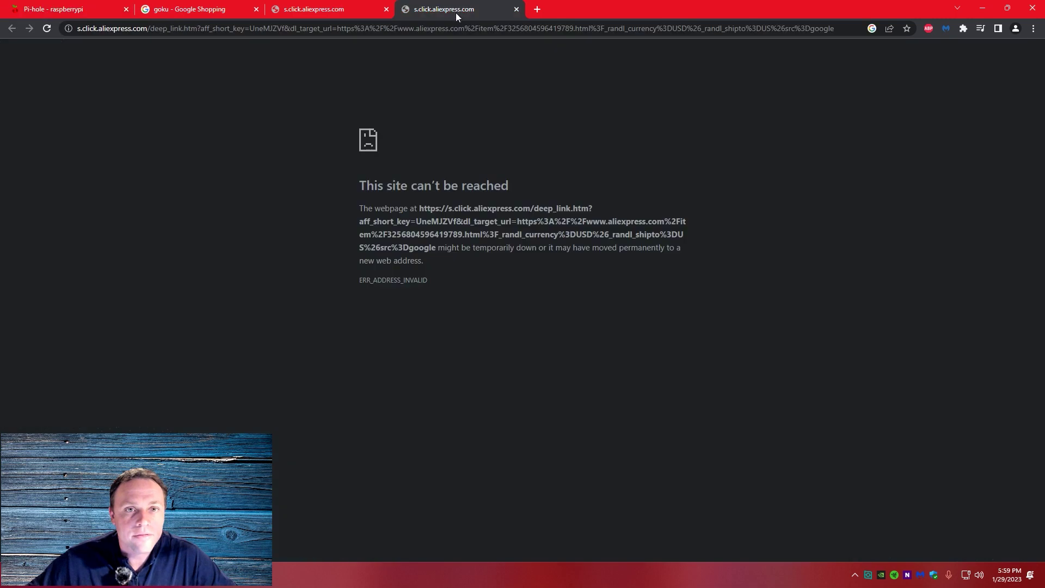
click(516, 10)
click(387, 9)
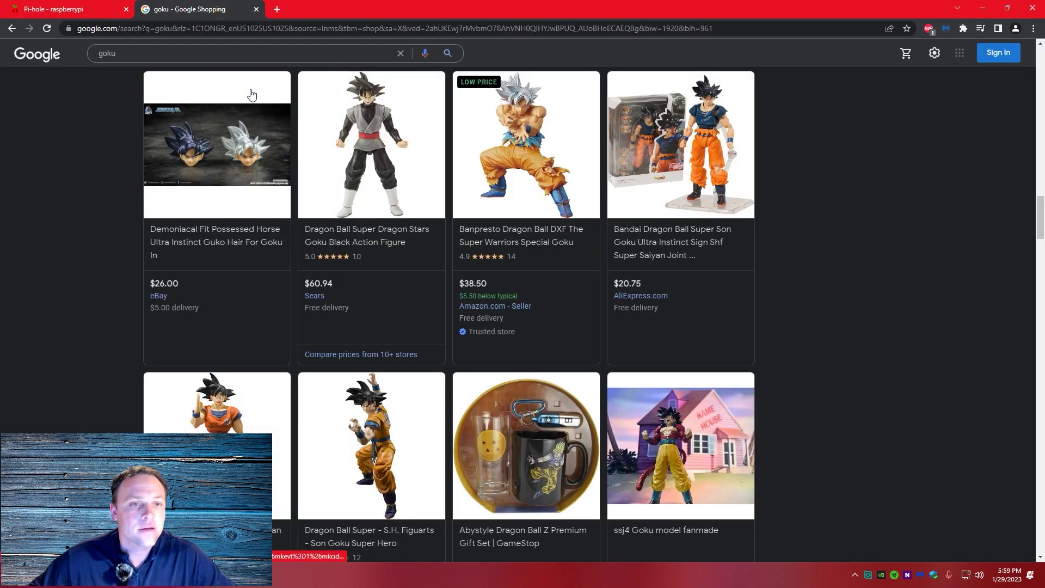
click(47, 28)
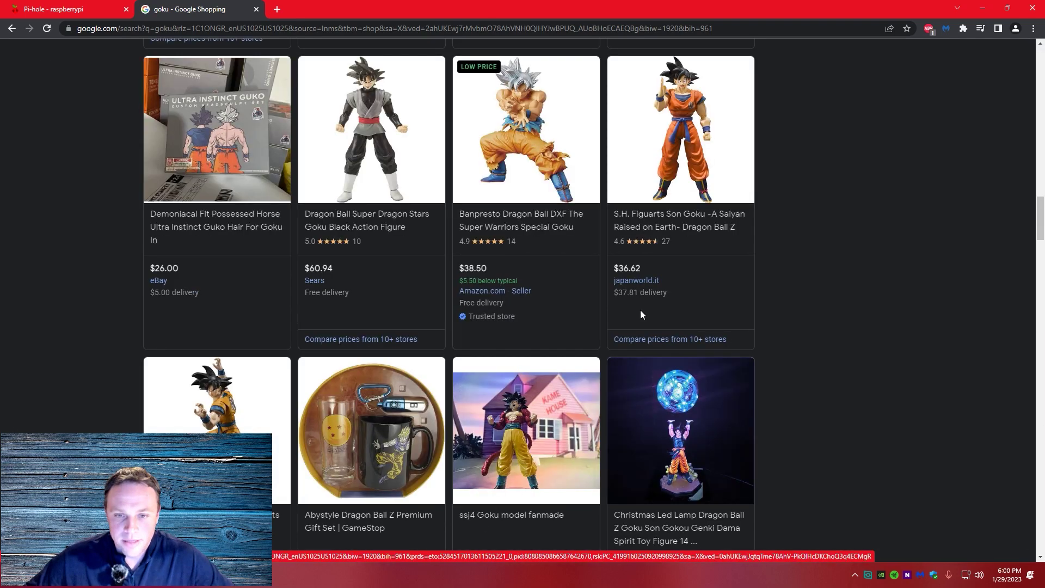
Open the JD Collectibles link of the $34.99 Super Saiyan Full Power Son Goku figure in the shopping results
scroll(641, 314, down, 1)
scroll(575, 418, up, 6)
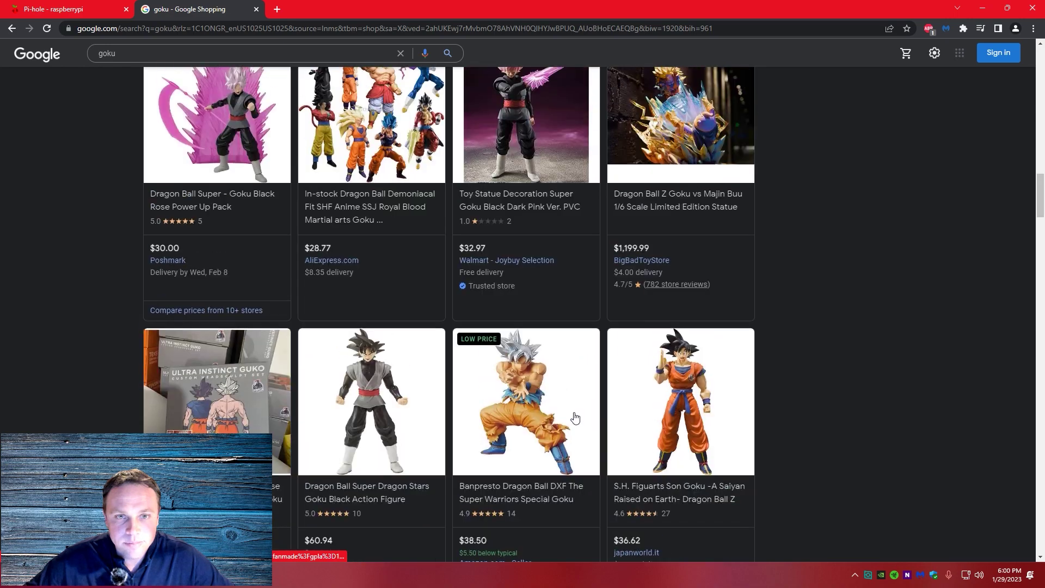
scroll(568, 411, down, 3)
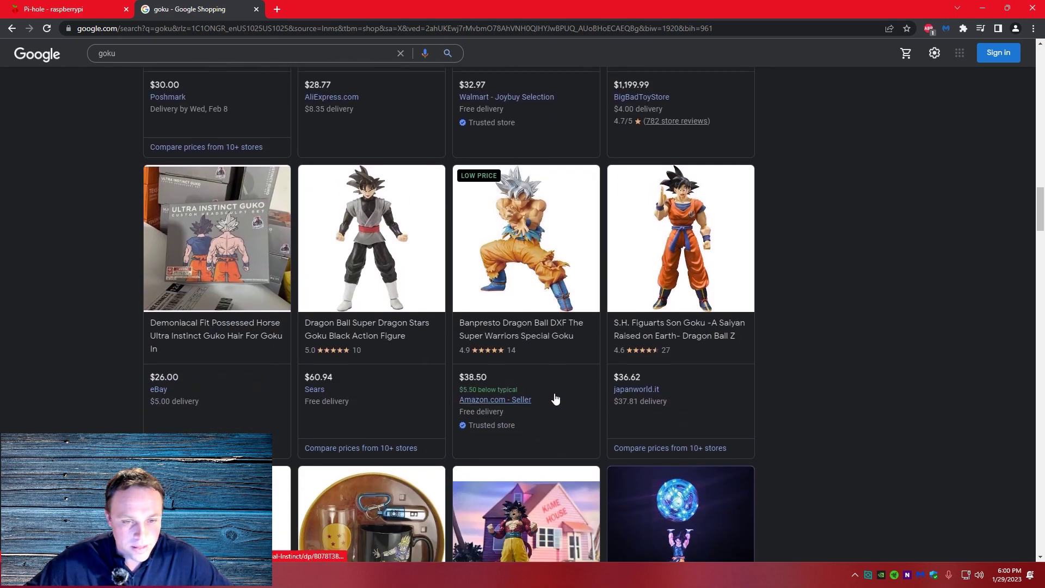
scroll(556, 399, down, 6)
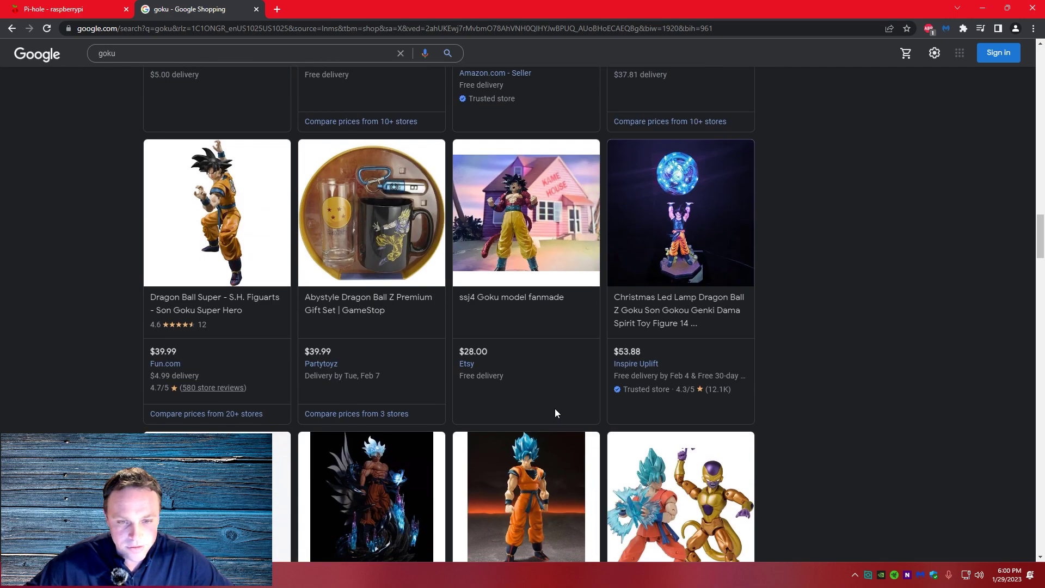
scroll(554, 408, down, 6)
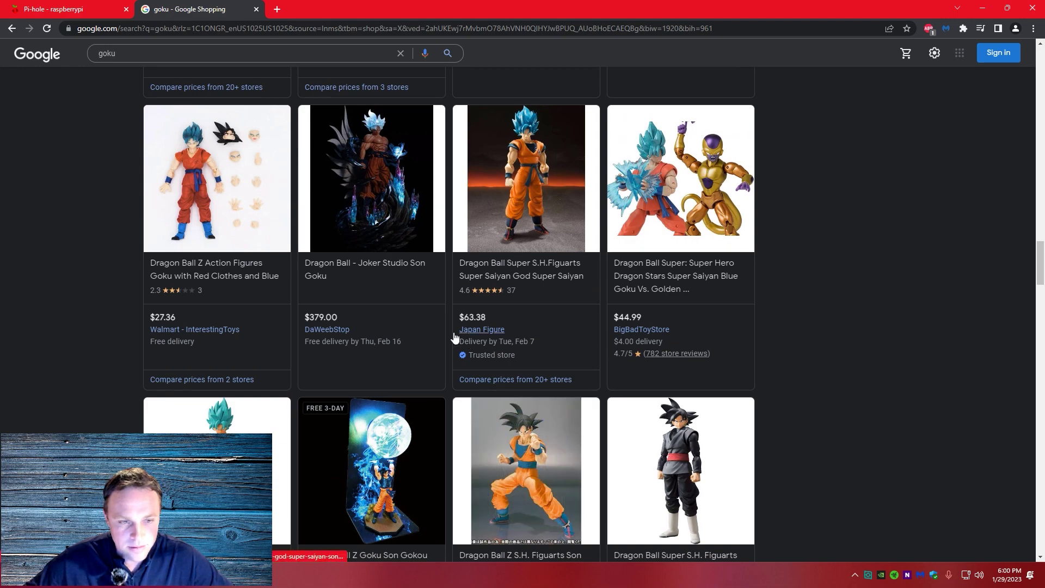
scroll(272, 346, down, 5)
scroll(577, 366, down, 6)
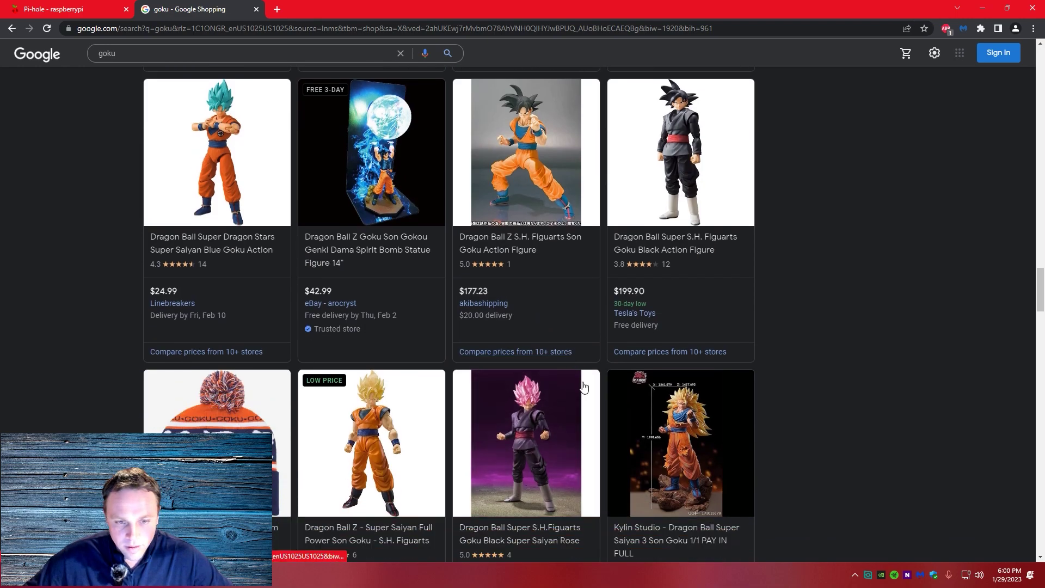
scroll(577, 367, up, 1)
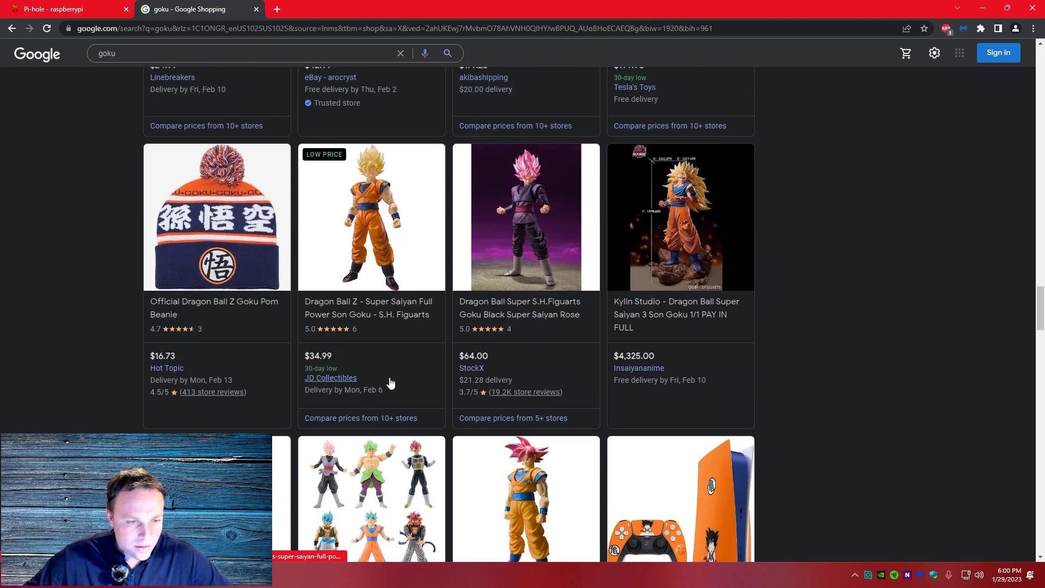
click(344, 379)
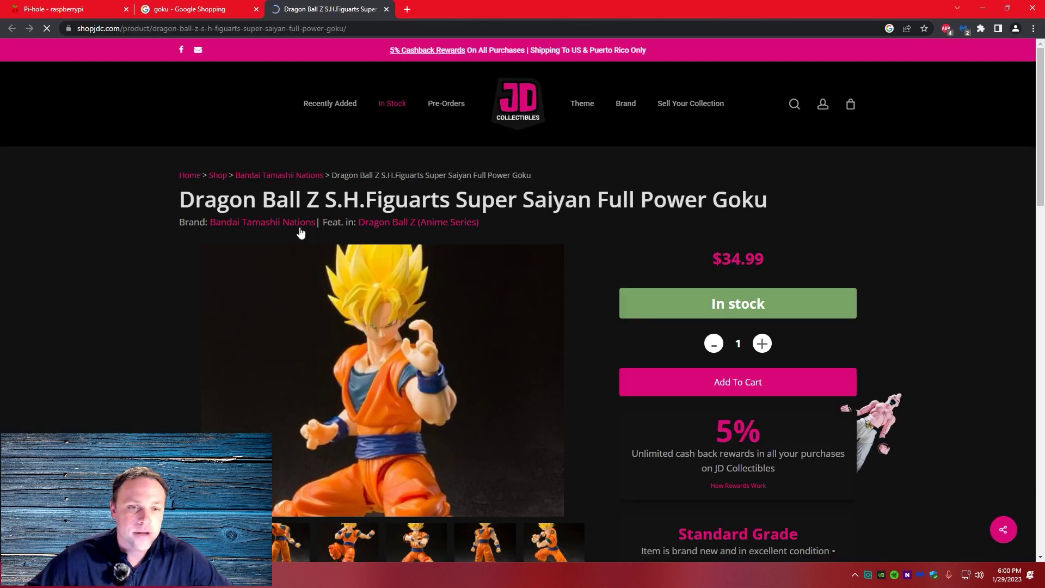
Return to the Google Shopping results and look through the goku listings for another AliExpress product
click(215, 15)
scroll(606, 401, down, 10)
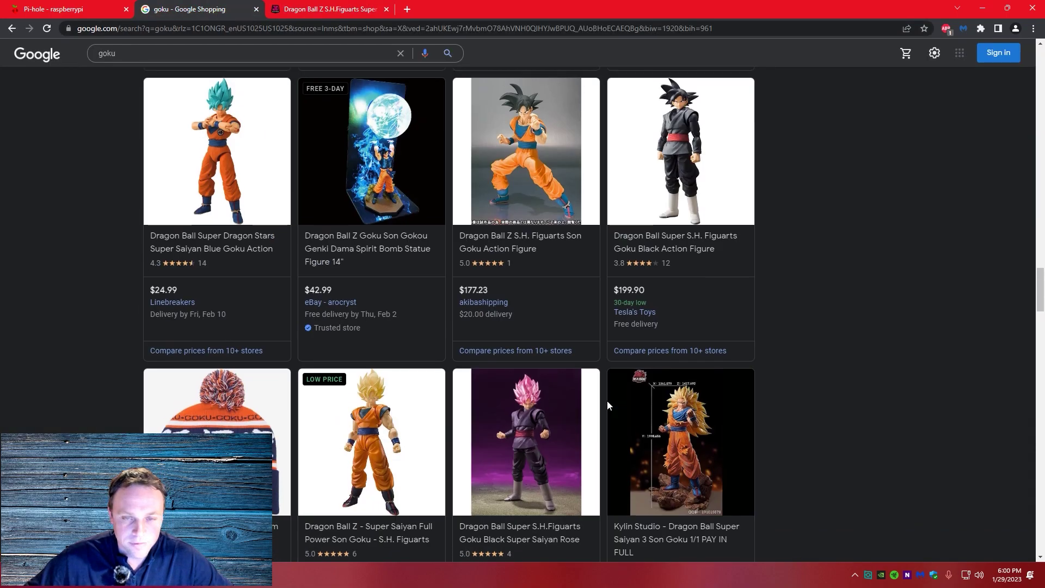
scroll(608, 404, down, 10)
scroll(608, 405, down, 1)
scroll(587, 396, up, 10)
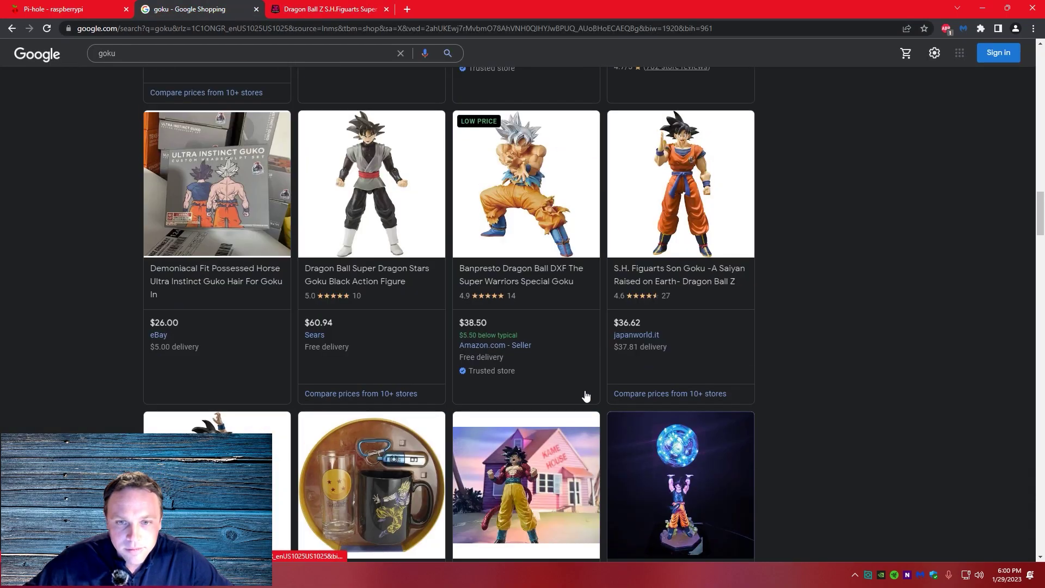
scroll(587, 392, up, 7)
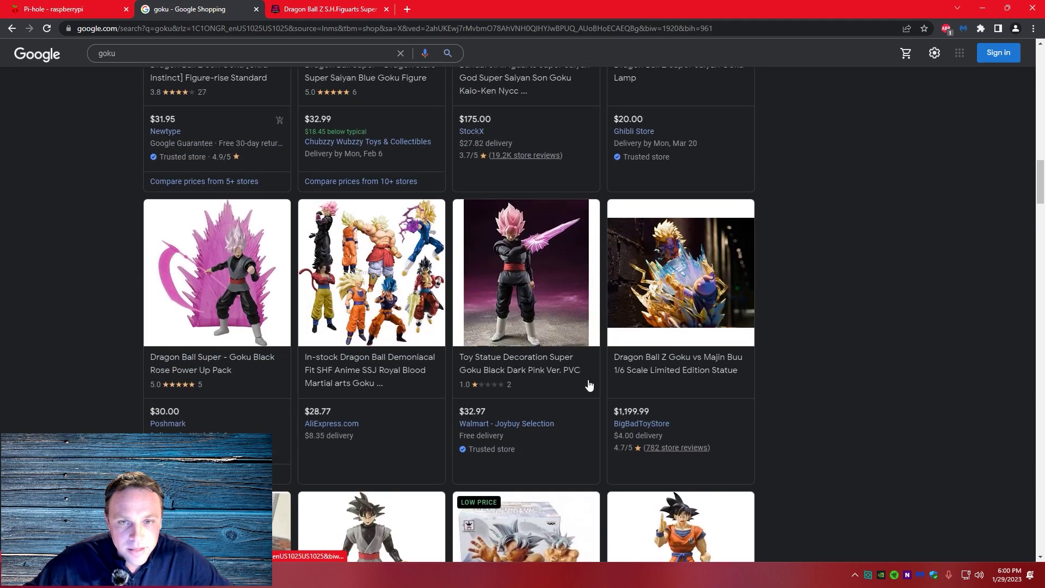
scroll(589, 385, up, 6)
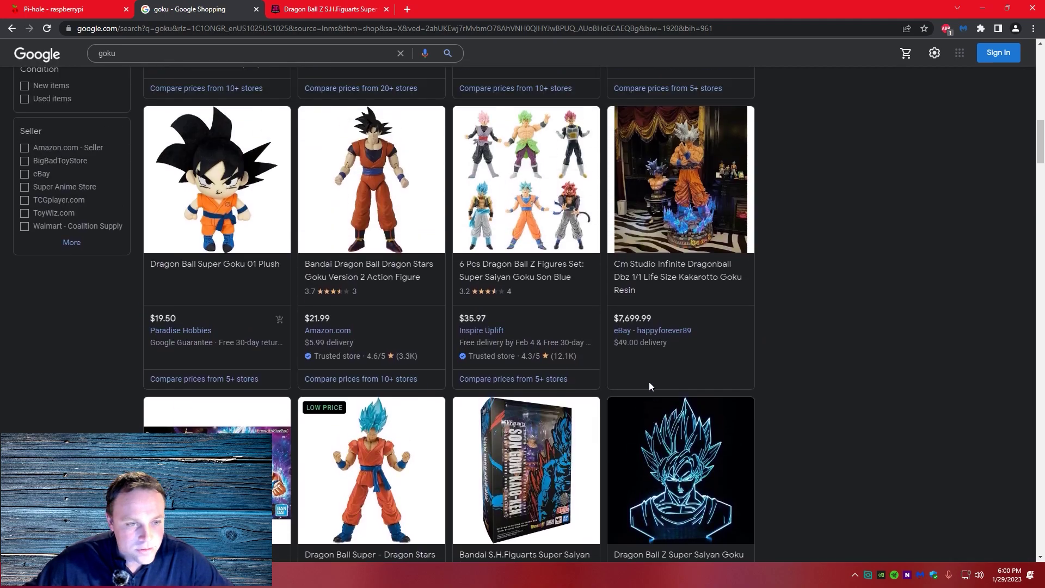
scroll(651, 387, up, 5)
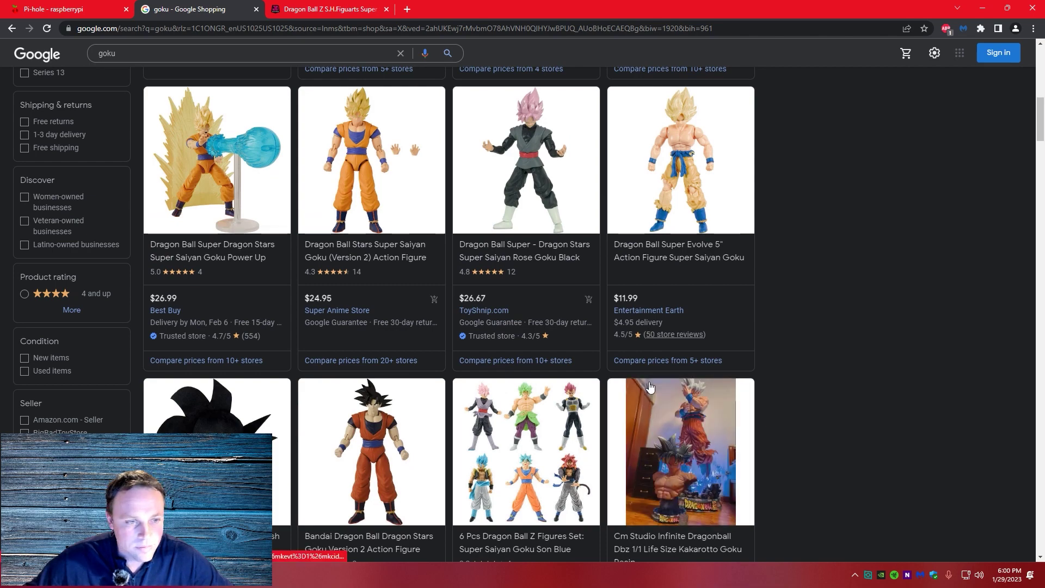
scroll(650, 387, up, 15)
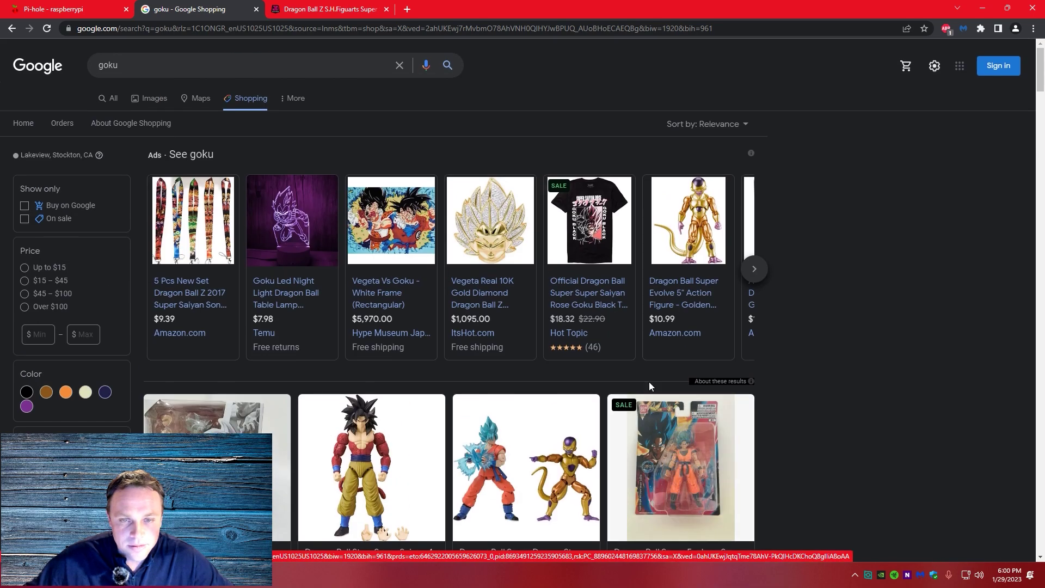
Run the goku shopping search again and open the AliExpress.com link of the $6.31 Dragon Ball Gold Card listing
click(445, 66)
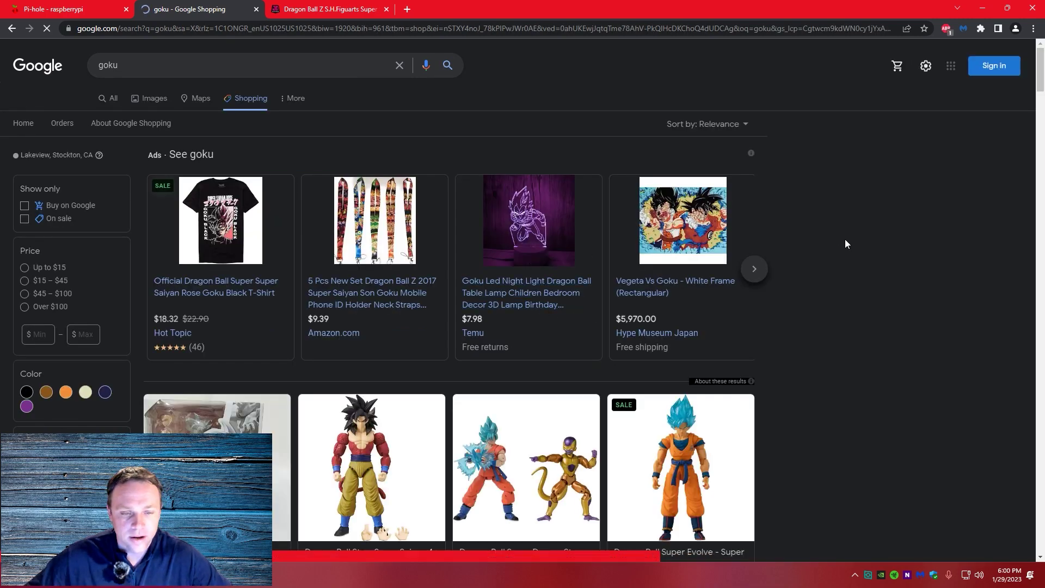
scroll(756, 324, down, 5)
scroll(759, 326, down, 9)
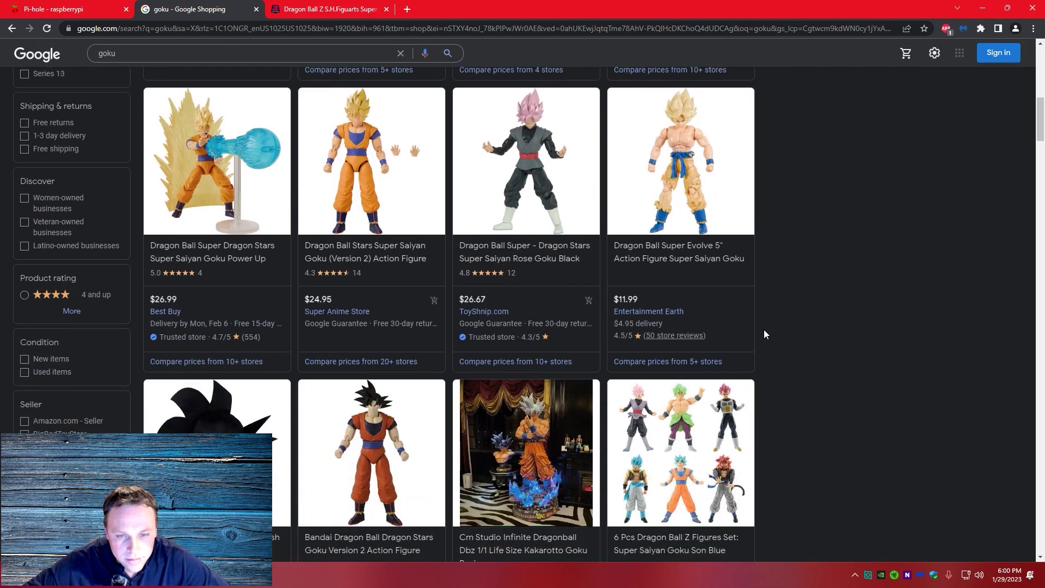
scroll(764, 334, down, 5)
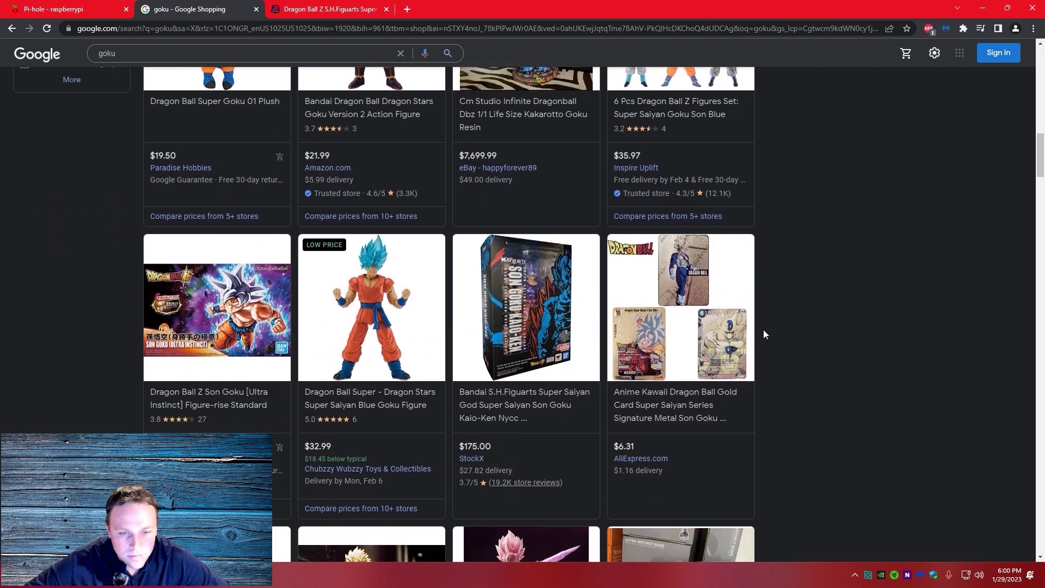
scroll(763, 329, down, 3)
click(661, 299)
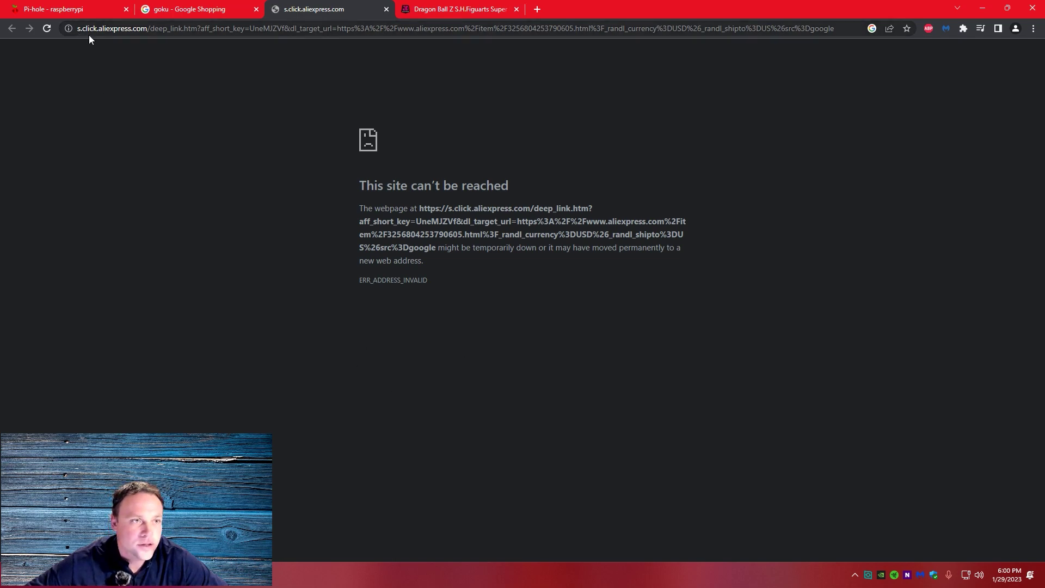
Reload Pi-hole's query log and whitelist the blocked s.click.aliexpress.com domain from its log entry
click(74, 15)
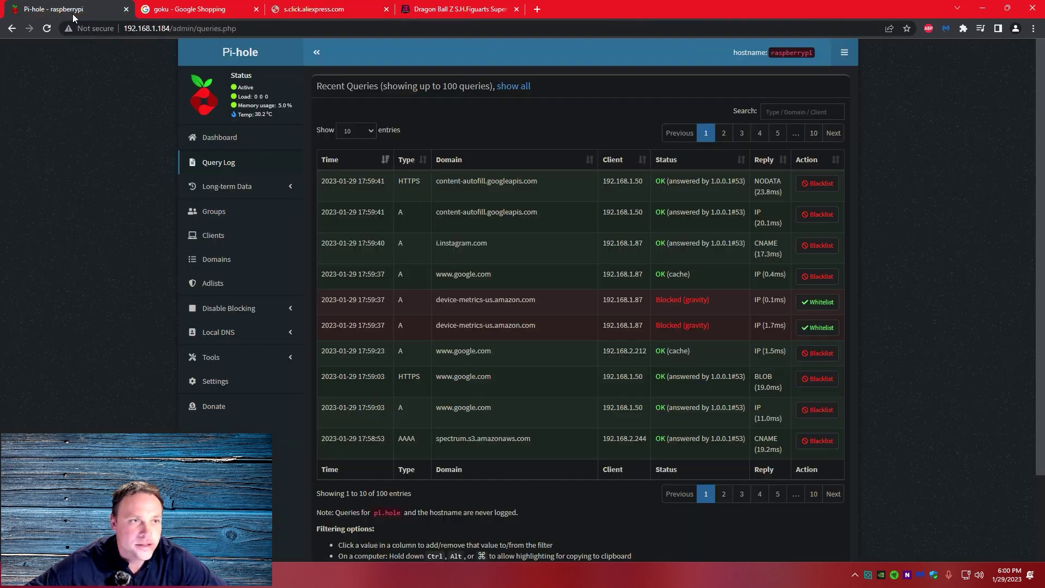
click(194, 165)
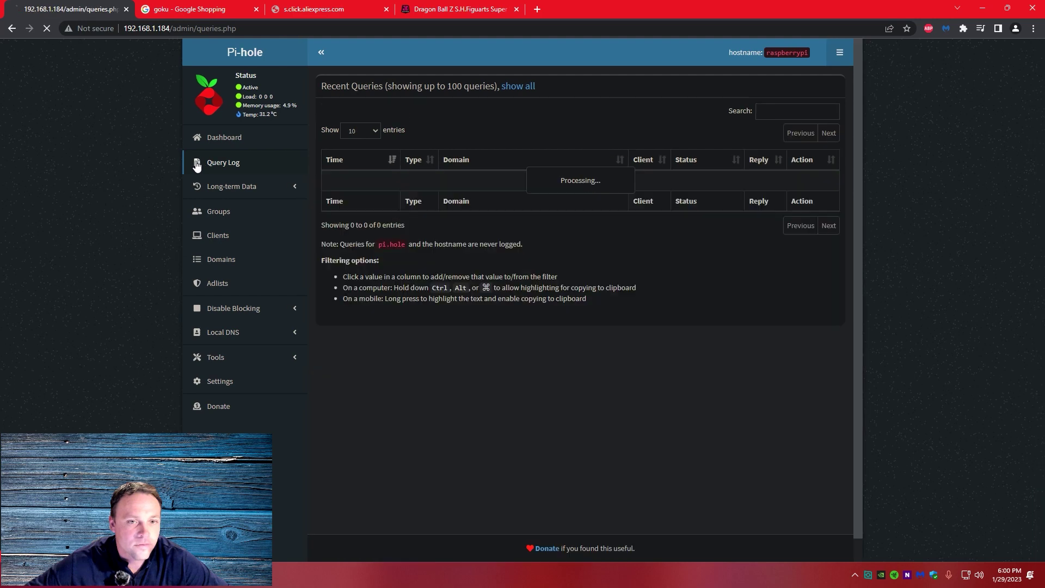
scroll(606, 469, down, 3)
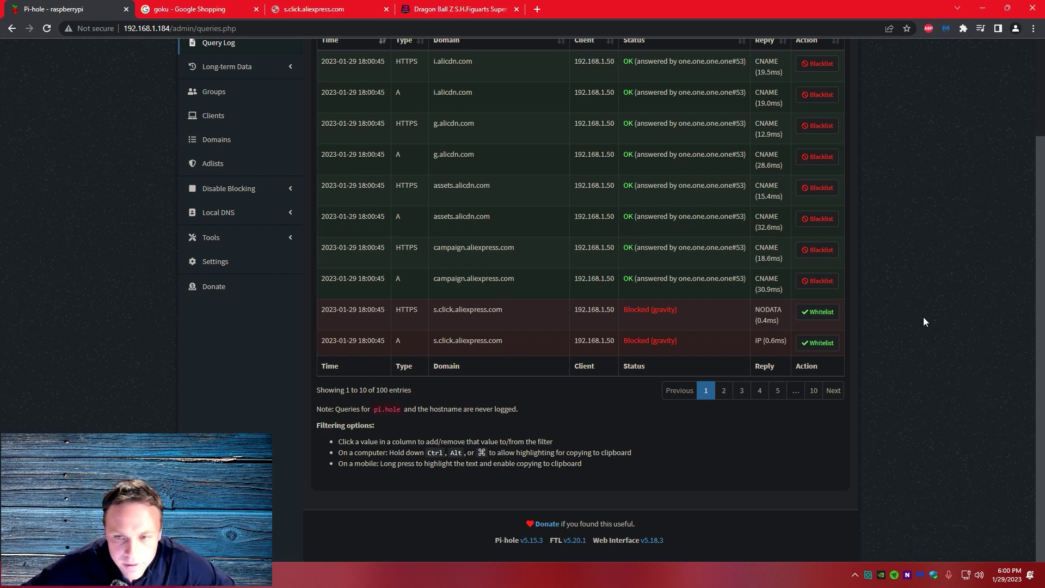
click(816, 312)
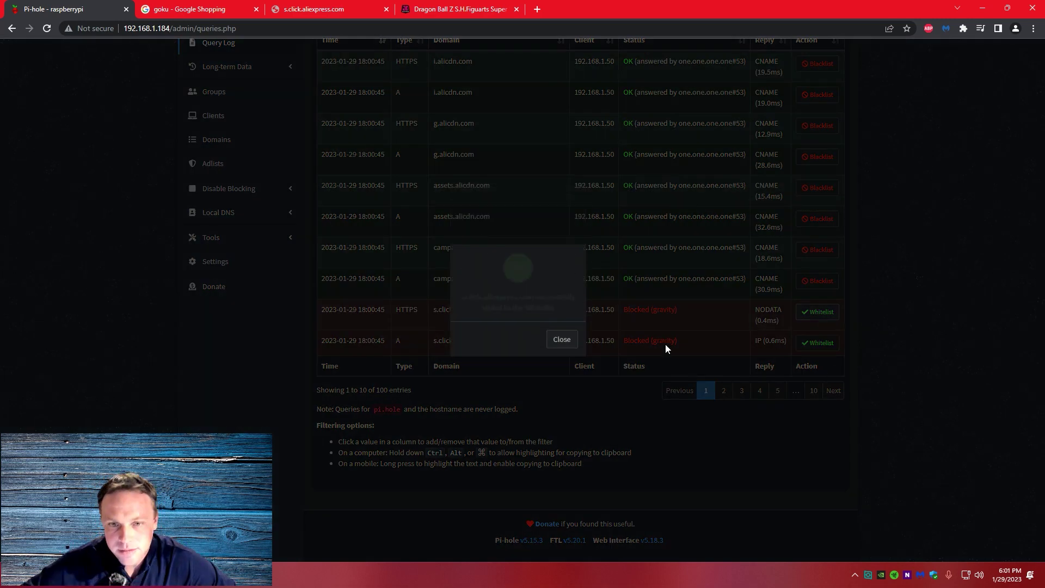
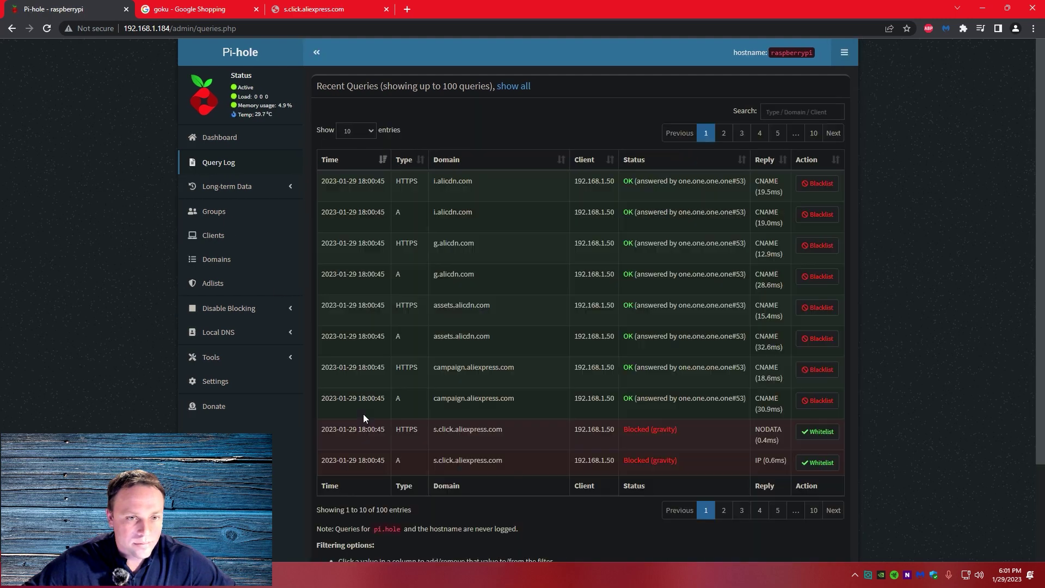
scroll(503, 417, down, 1)
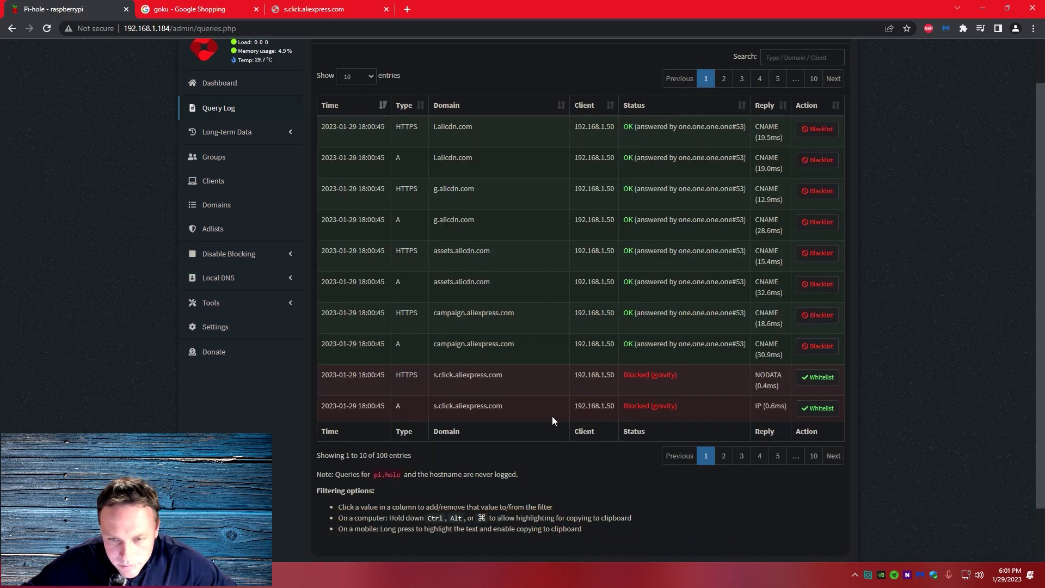
click(815, 385)
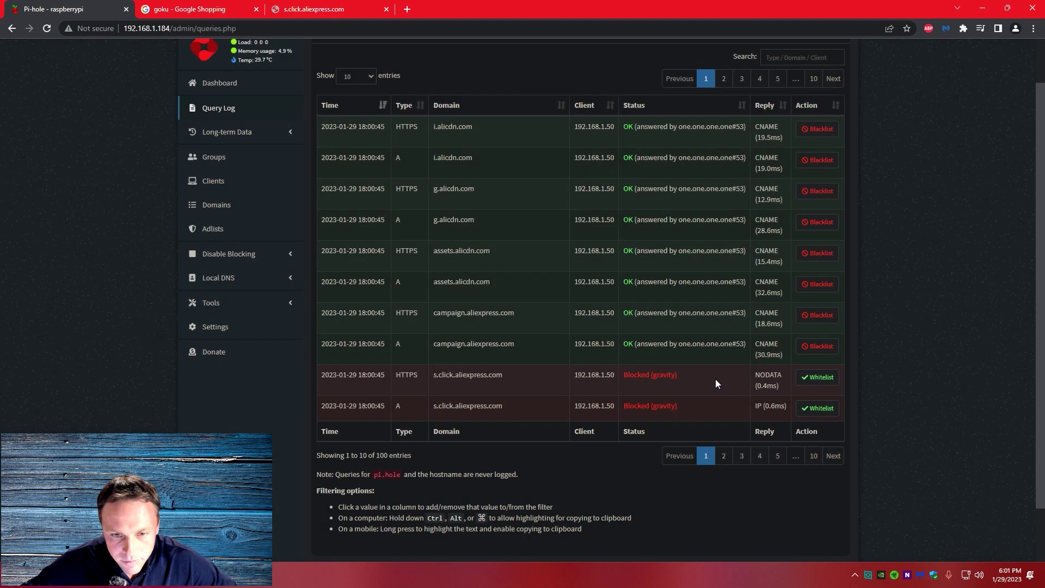
click(817, 409)
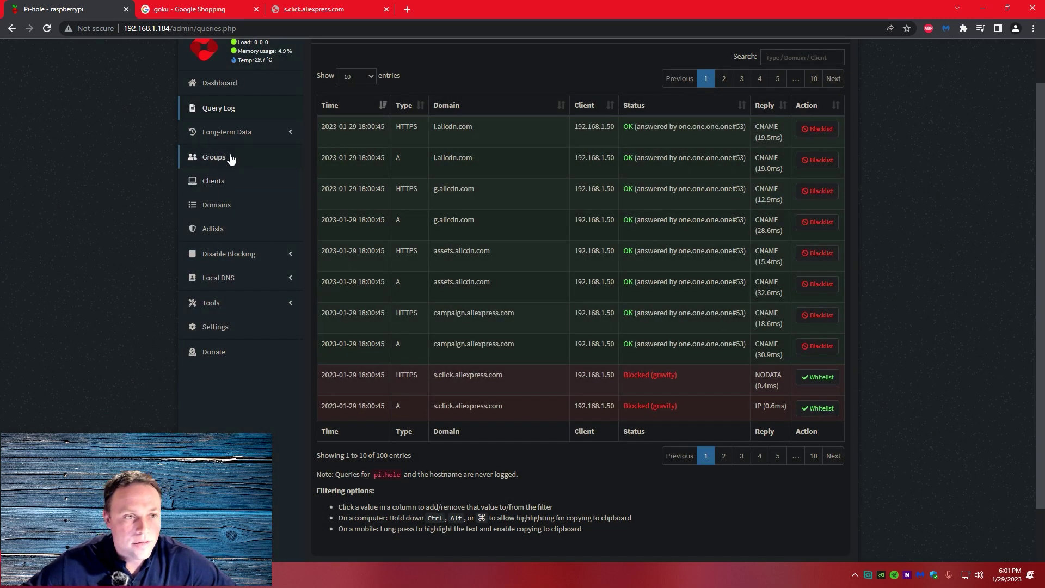
click(214, 109)
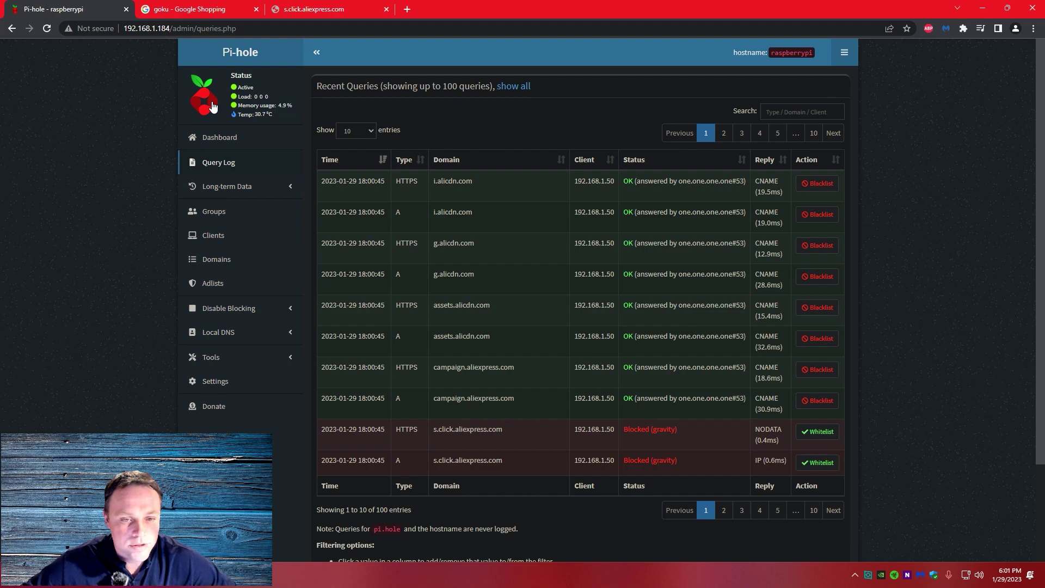
Close the failed s.click.aliexpress.com page and test the AliExpress.com link of the $6.31 Dragon Ball Gold Card listing twice
click(212, 11)
click(327, 9)
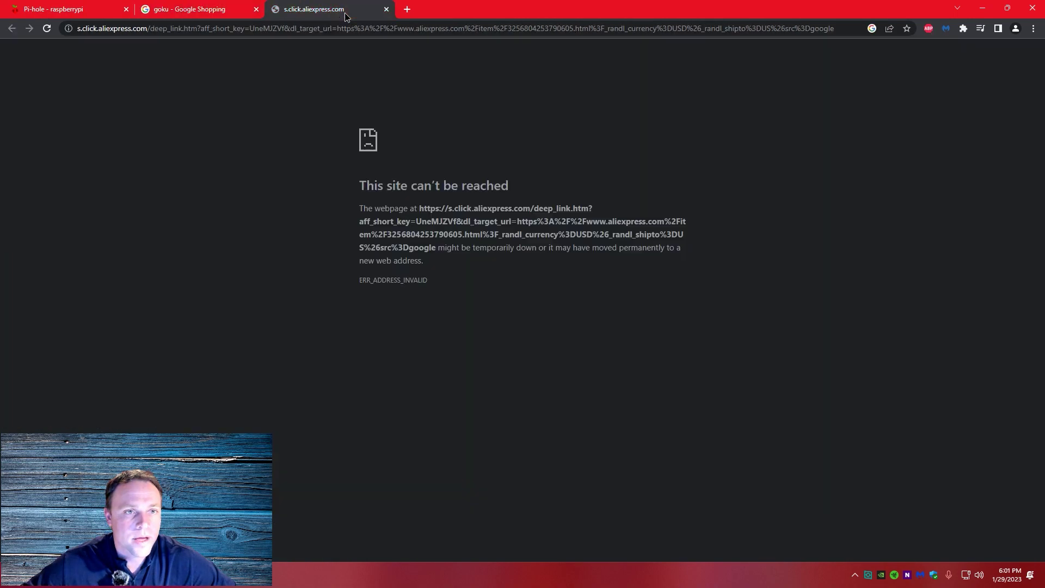
click(386, 9)
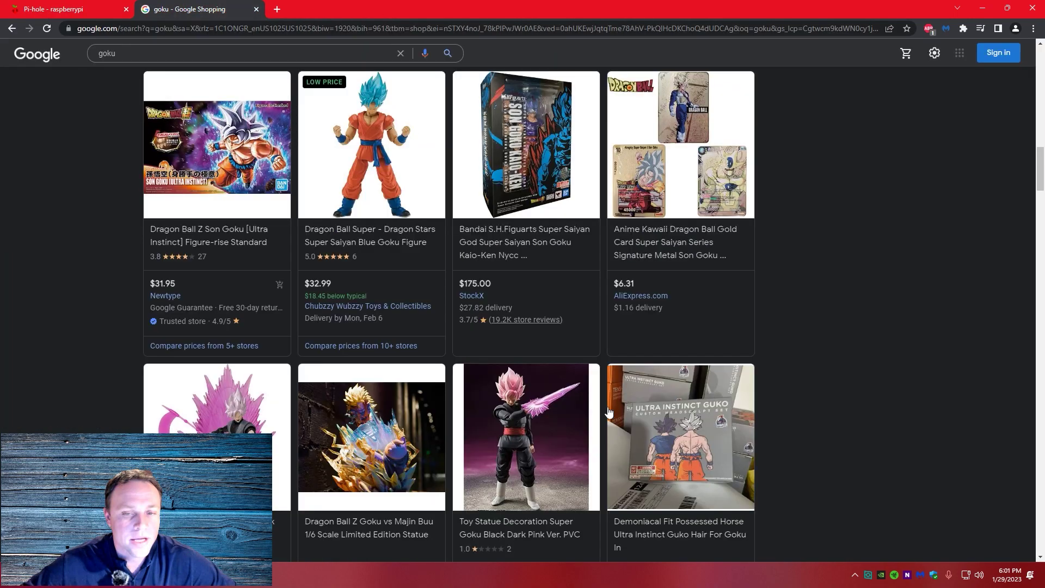
click(641, 298)
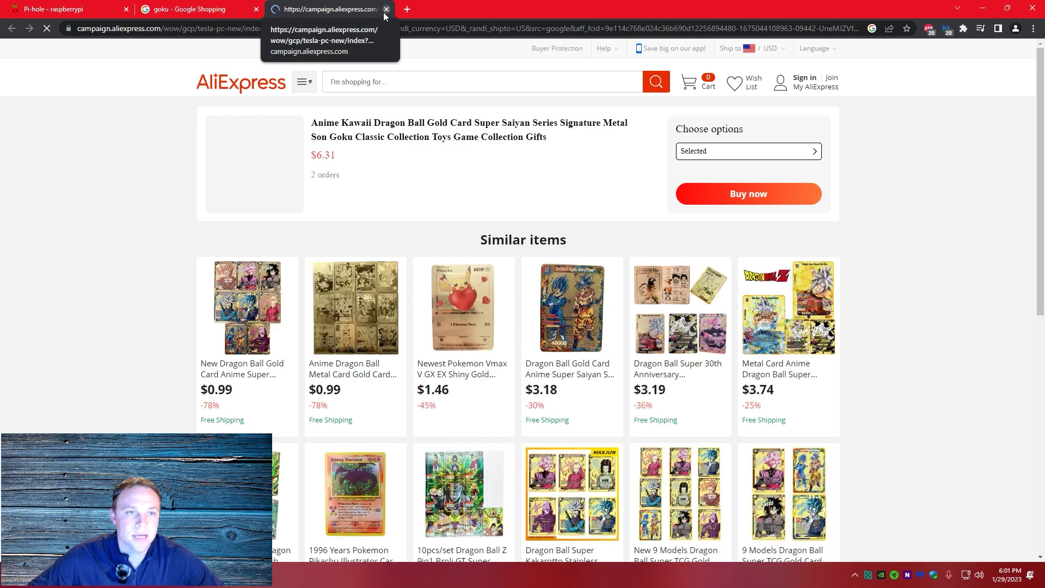
click(386, 10)
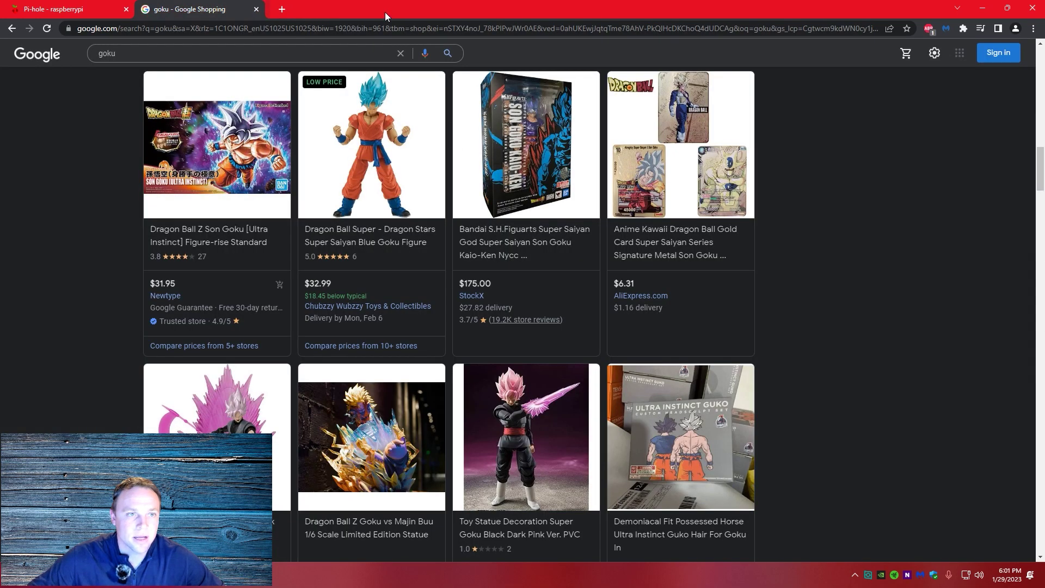
click(657, 296)
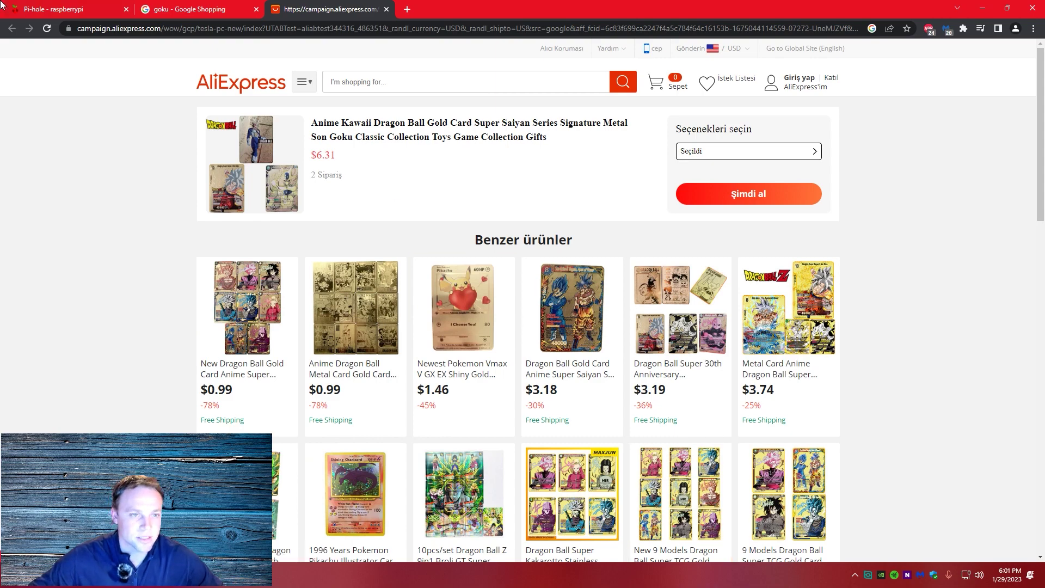
Open Pi-hole's domain management and show the second page of the domain list to check the s.click.aliexpress.com entry
click(182, 16)
scroll(245, 327, down, 5)
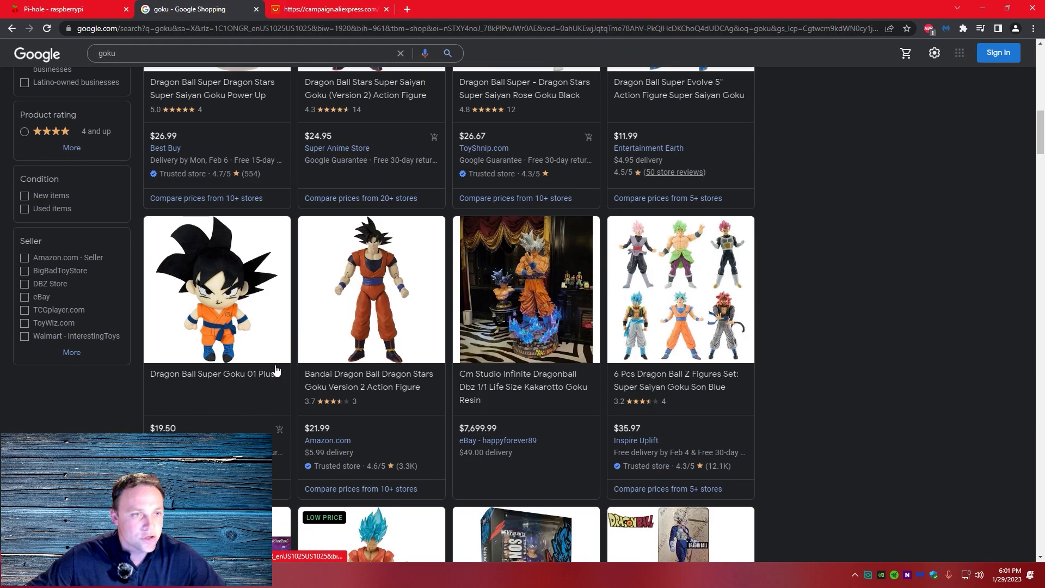
key(ctrl+1)
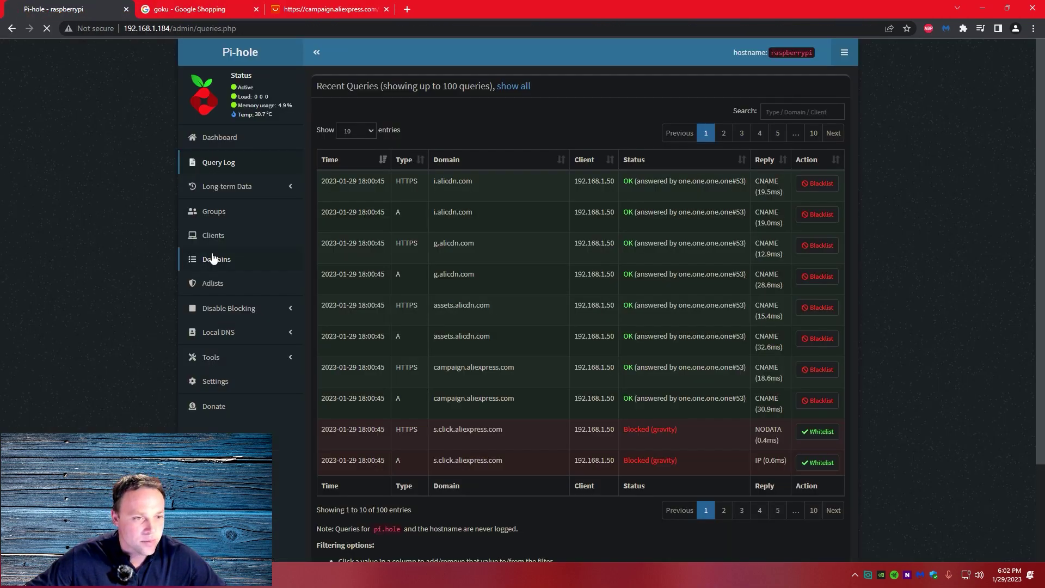
click(212, 259)
scroll(617, 324, down, 5)
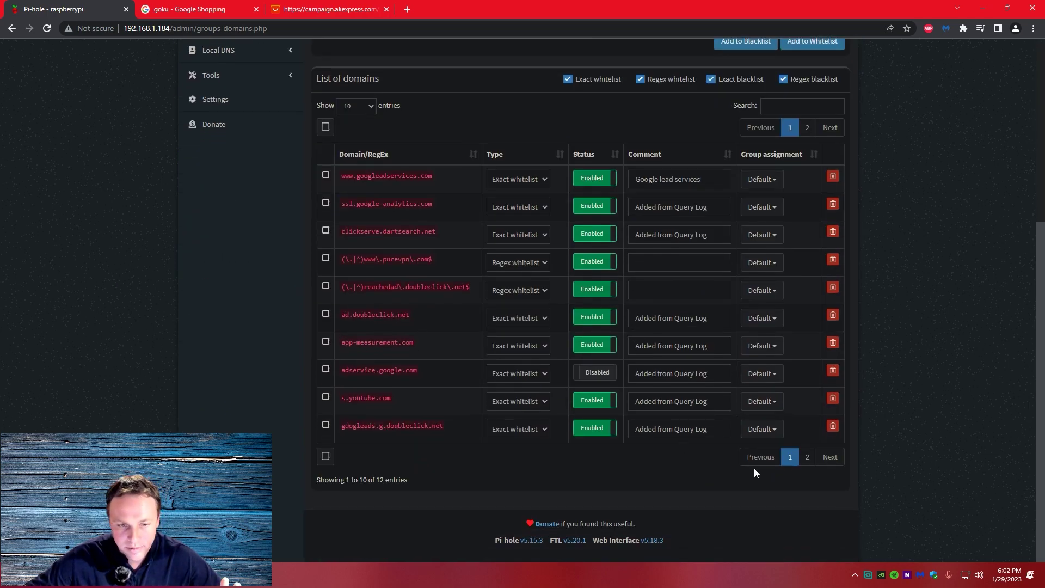
click(807, 458)
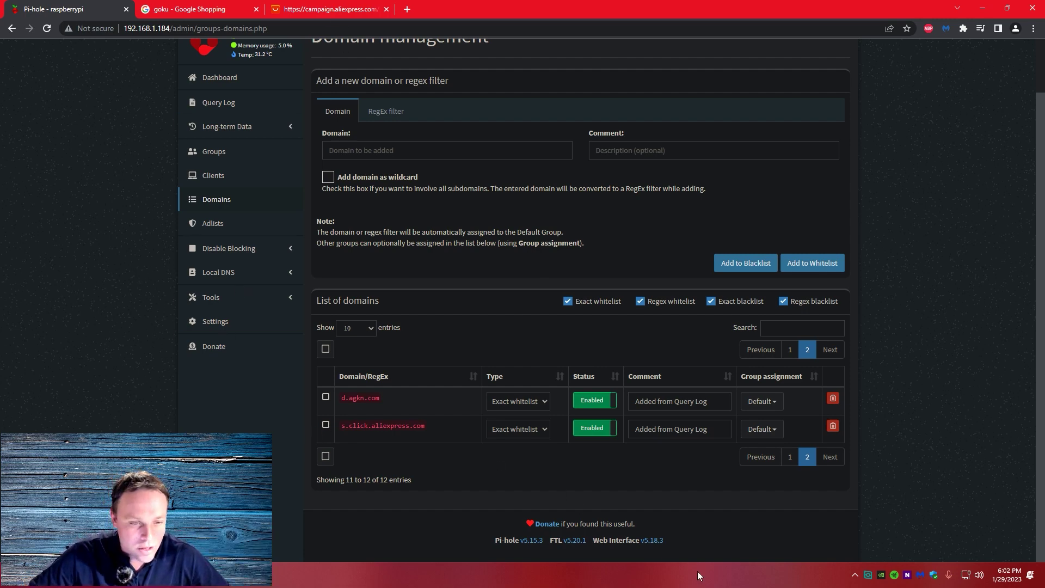
Look through the AliExpress page of the Dragon Ball Gold Card and its similar items
click(276, 6)
scroll(632, 303, down, 10)
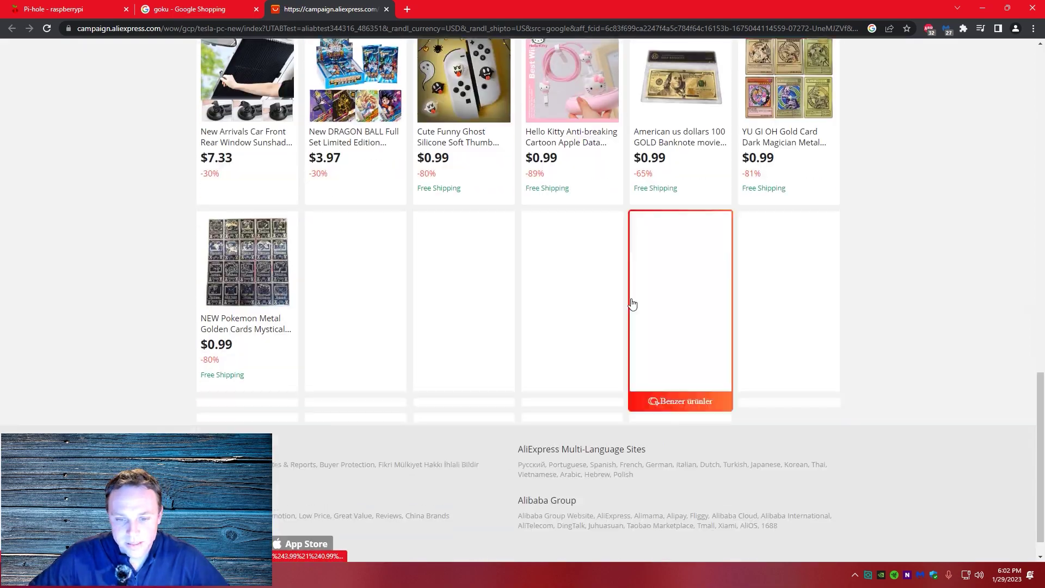
scroll(632, 303, up, 10)
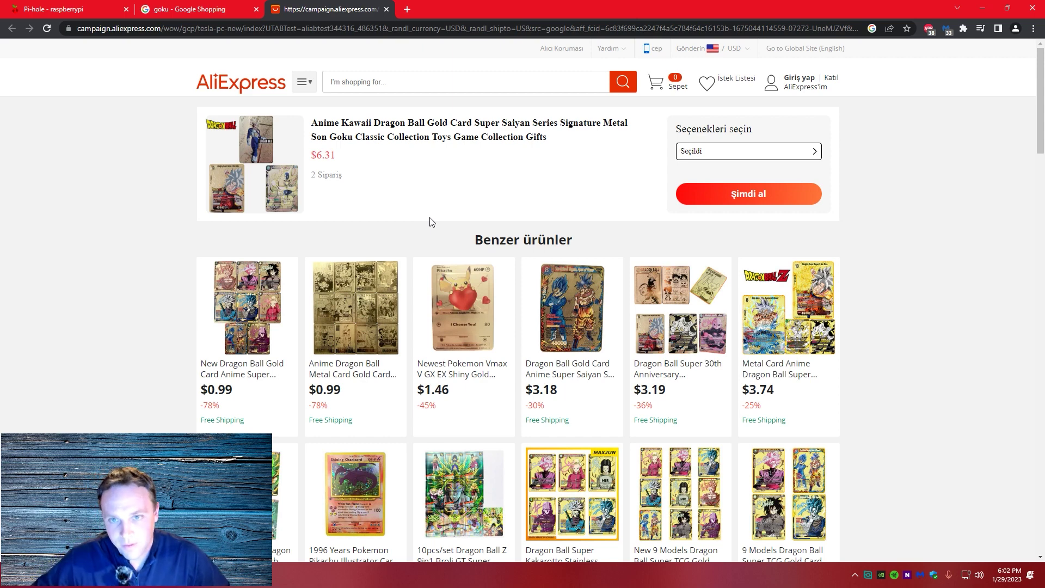
Replace the AliExpress page with a Google search for fish tanks
click(170, 24)
text(ww)
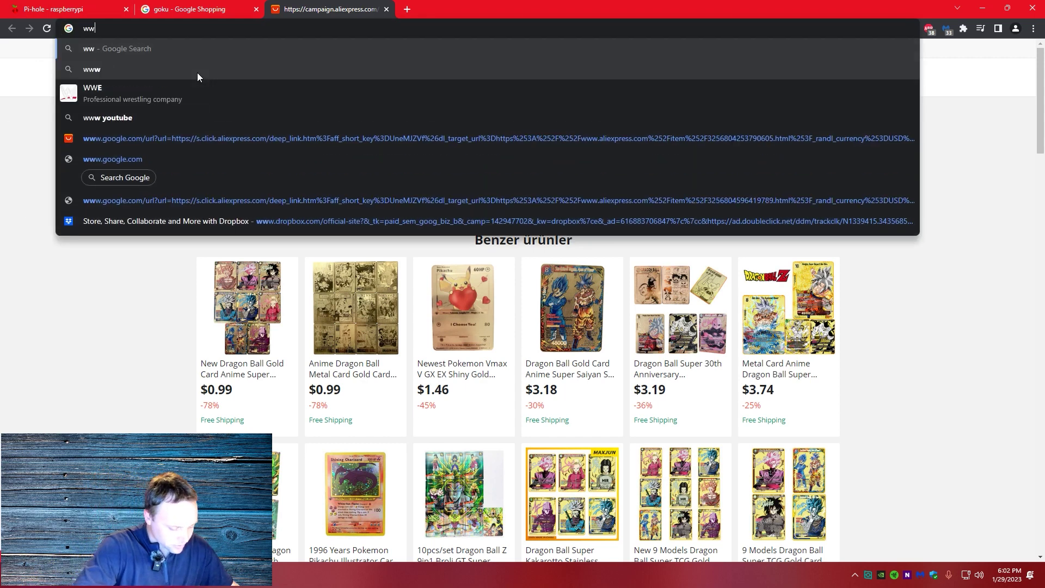
text(w.gol.ecom)
key(Return)
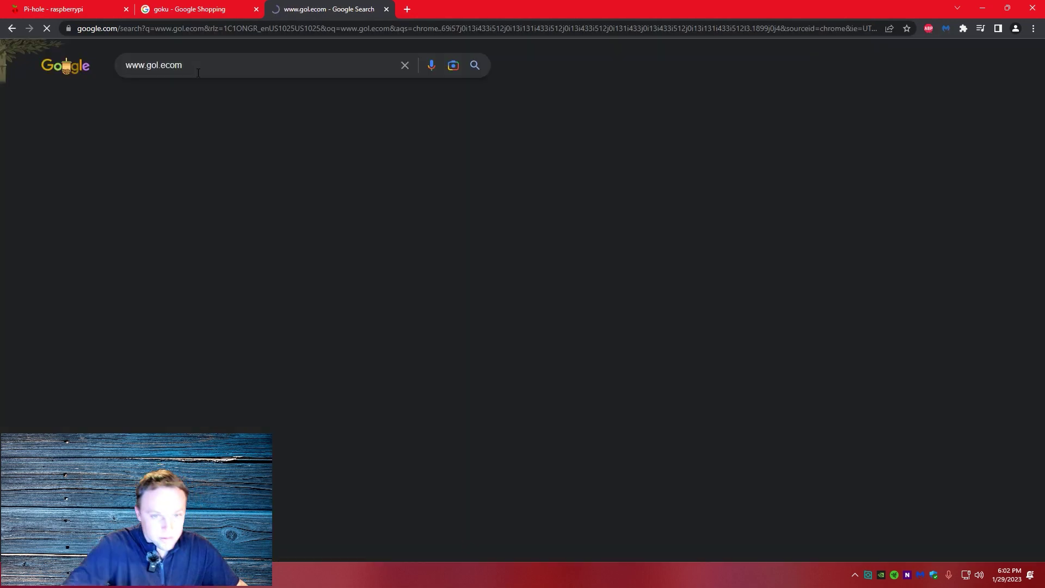
drag(188, 66, 72, 61)
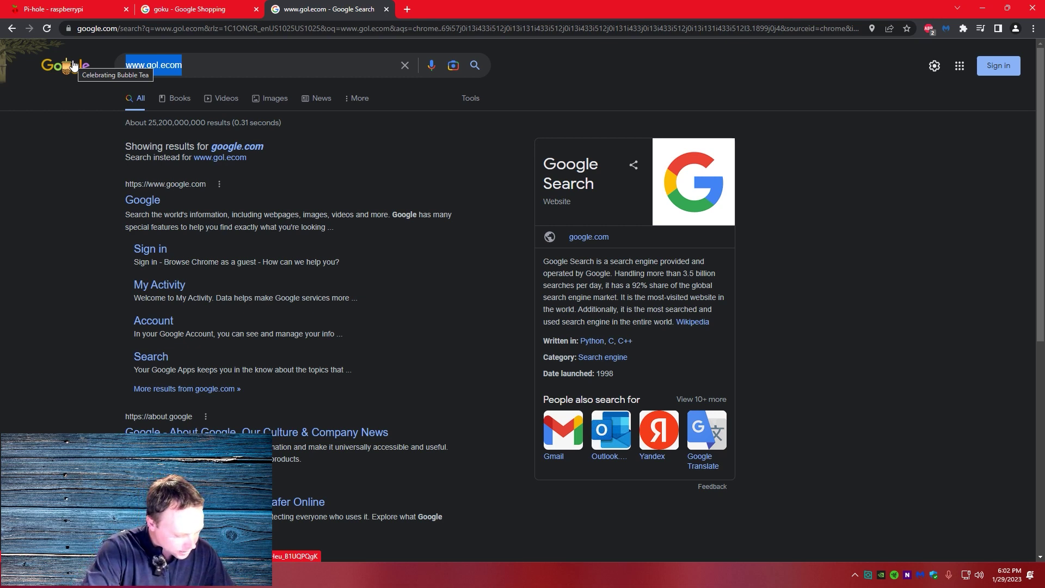
text(fia)
key(BackSpace)
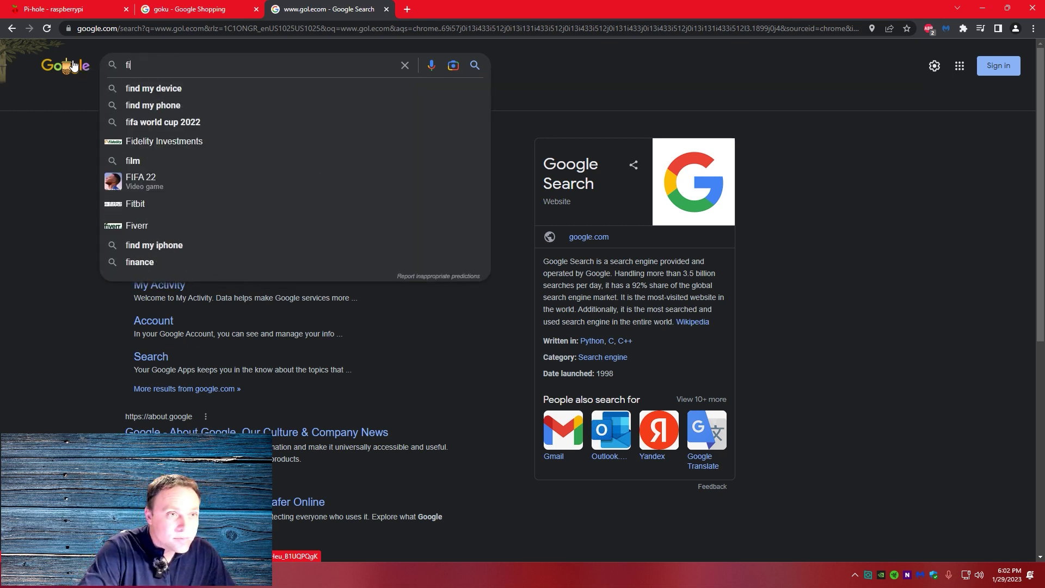
text(sh tanks)
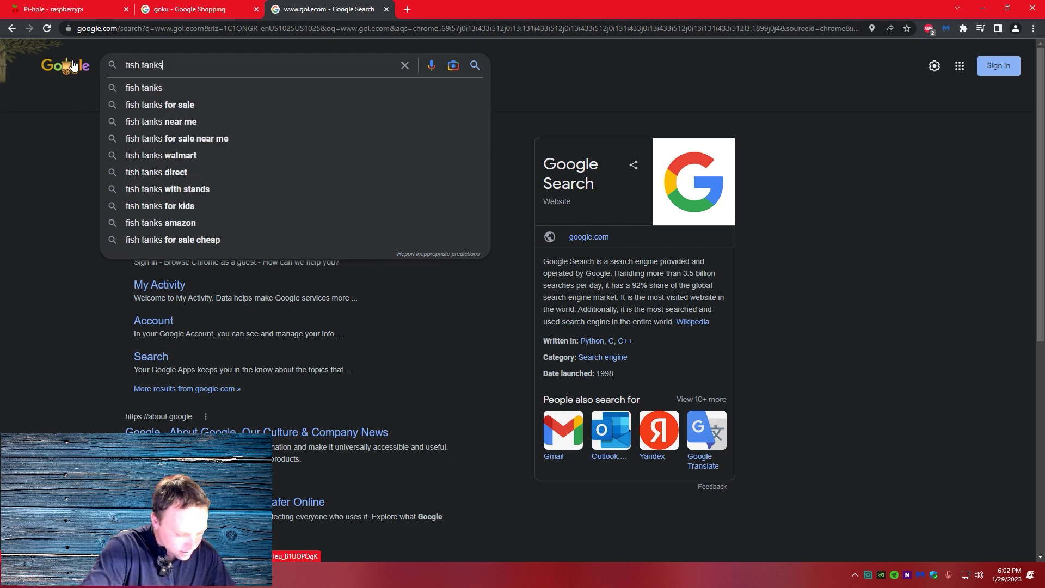
key(Return)
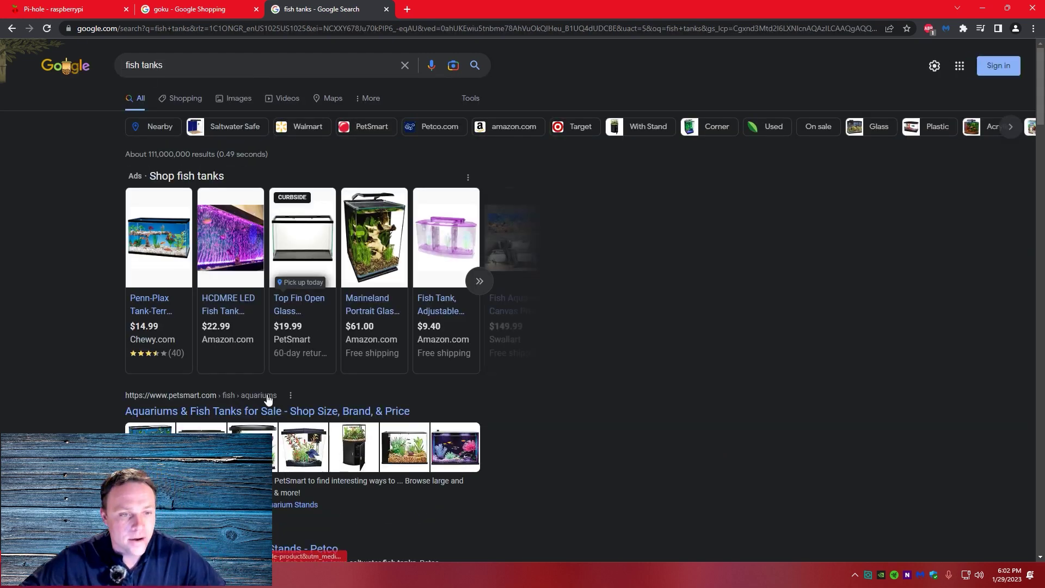
Open PetSmart's $19.99 Top Fin Open Glass Aquarium ad in the fish tanks results and return to the search page
mouse_move(294, 305)
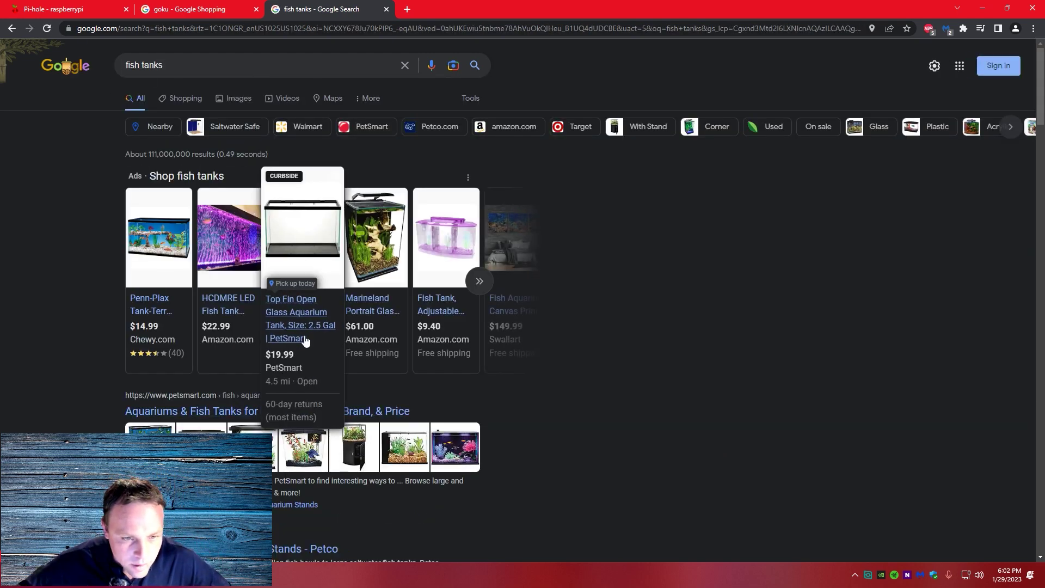
click(296, 326)
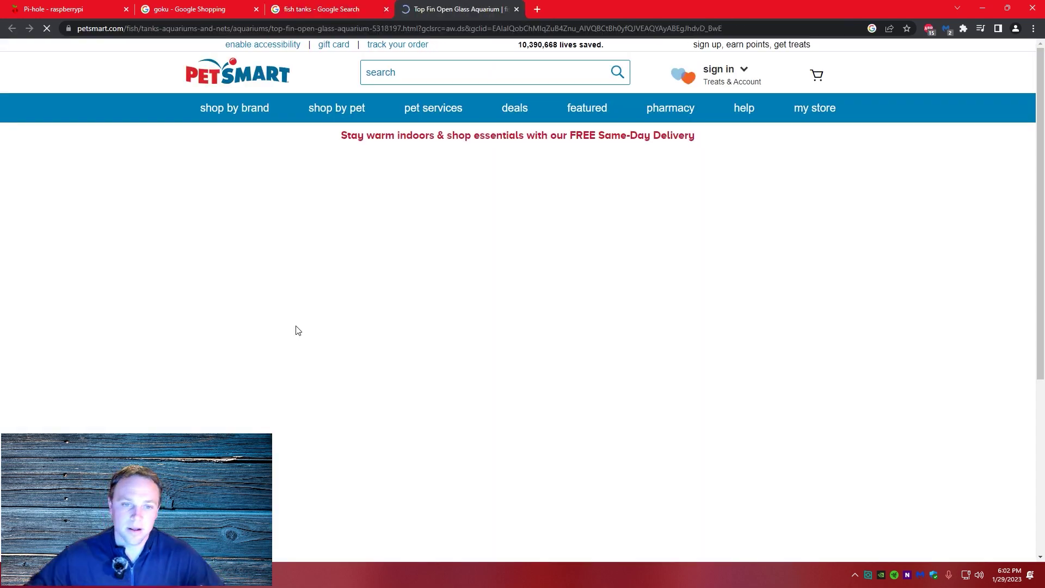
click(297, 7)
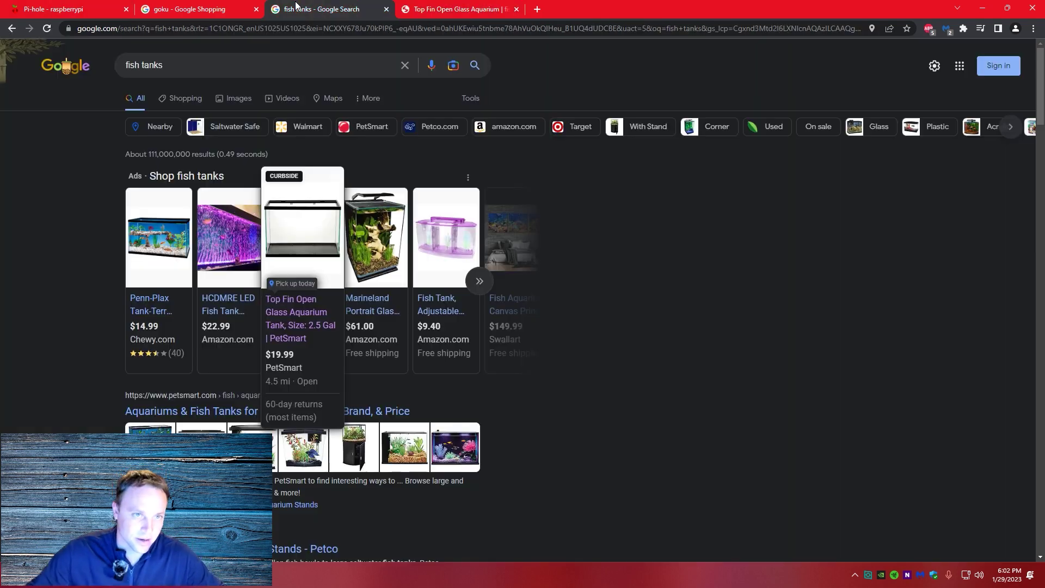
Disable the s.click.aliexpress.com whitelist entry in Pi-hole's domain list
click(175, 9)
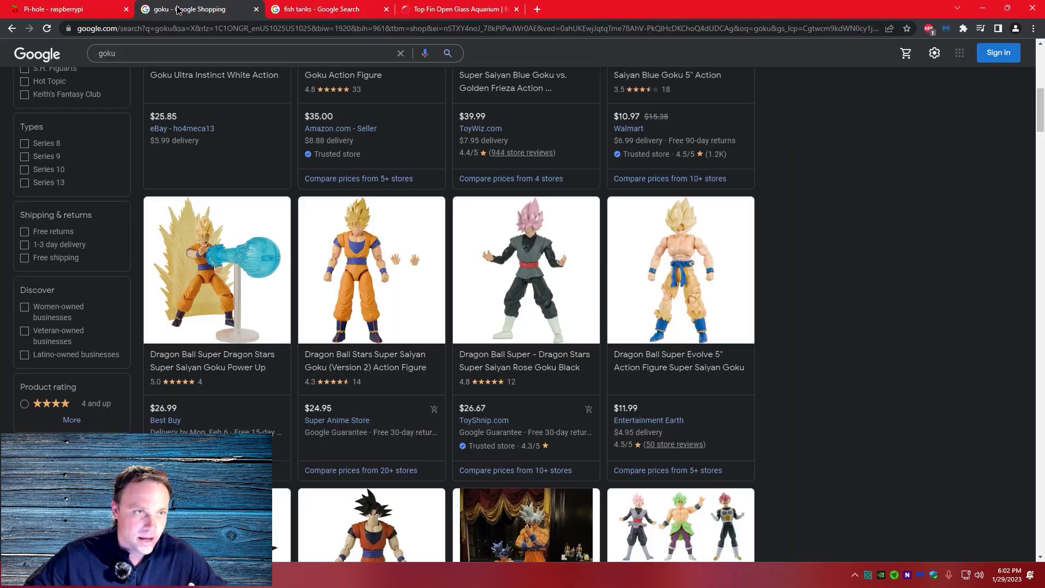
click(67, 9)
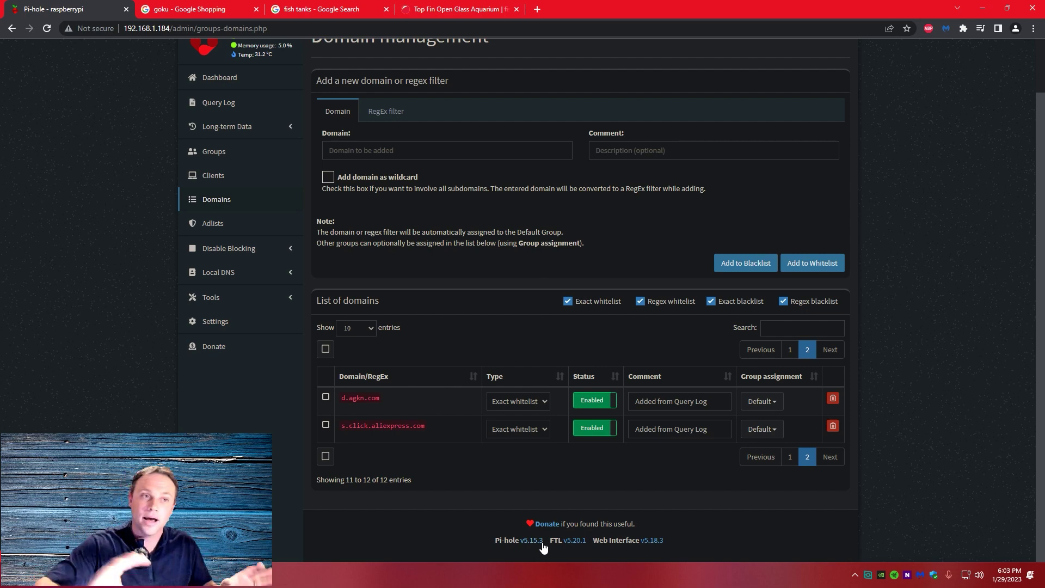
click(593, 428)
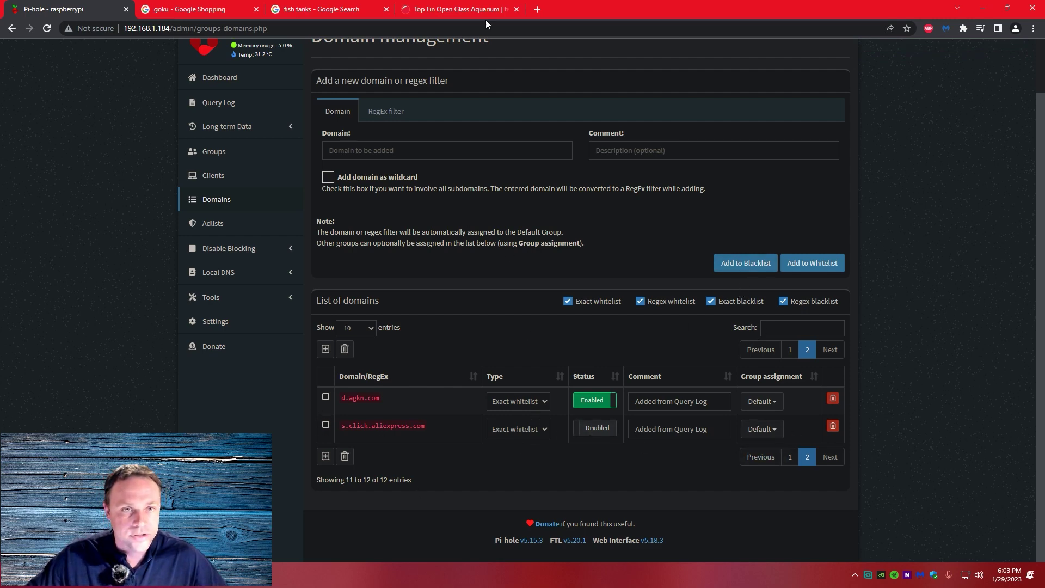
Find the $6.31 AliExpress listing for the Dragon Ball Gold Card in the goku Google Shopping results
click(221, 13)
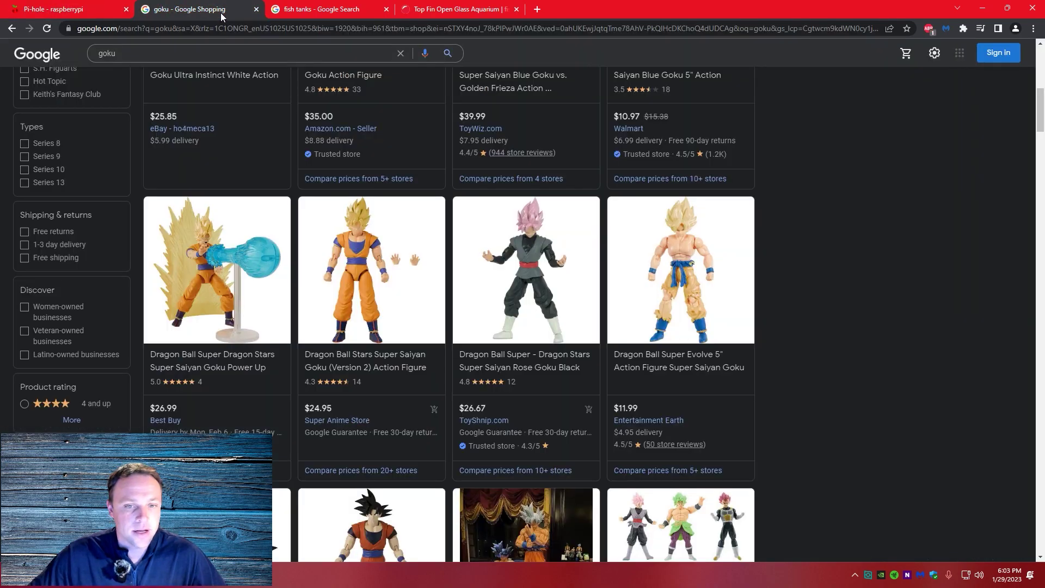
scroll(609, 272, down, 2)
scroll(612, 310, up, 5)
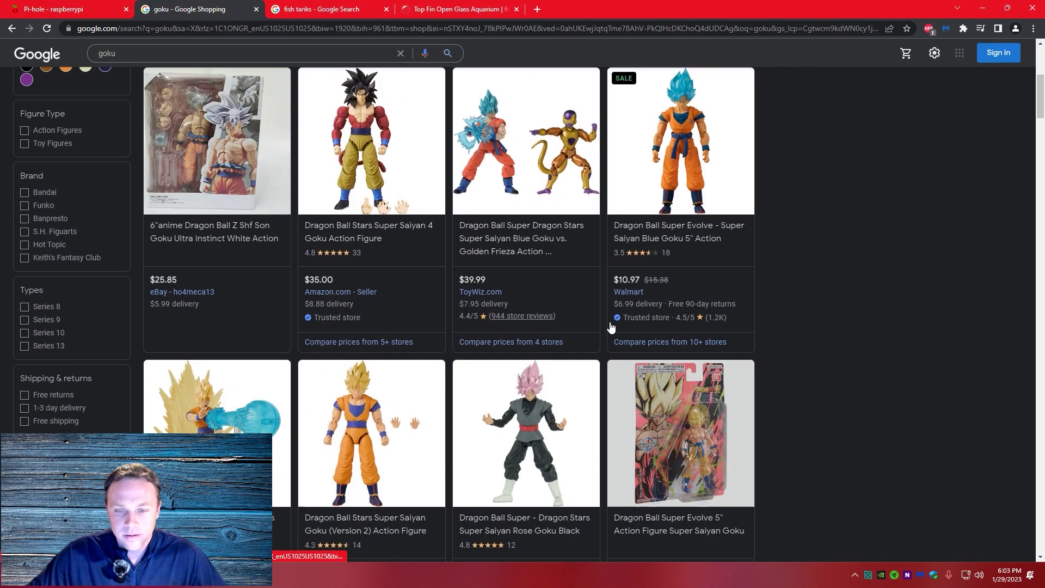
scroll(610, 322, up, 6)
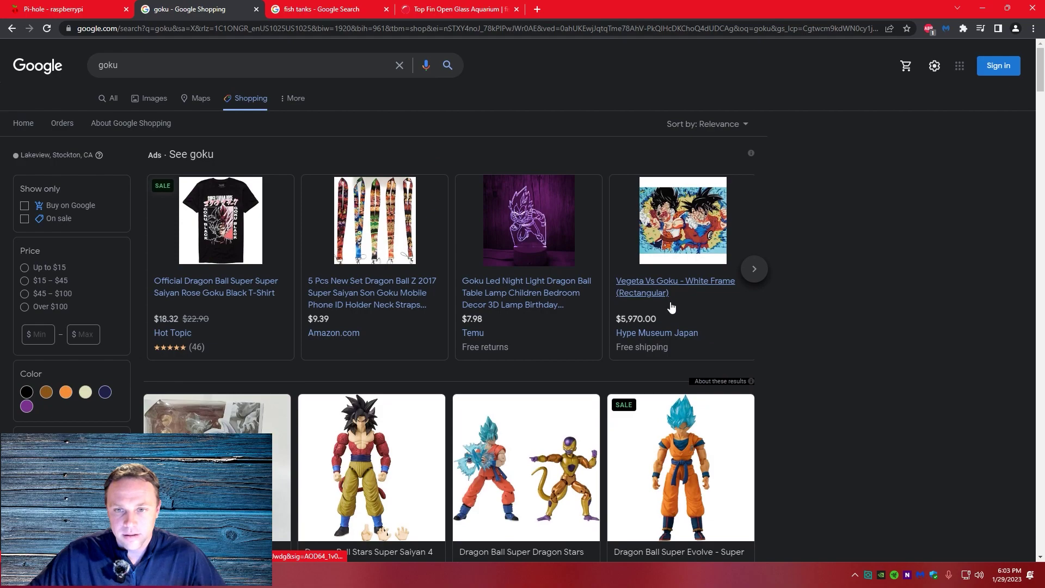
scroll(671, 308, down, 15)
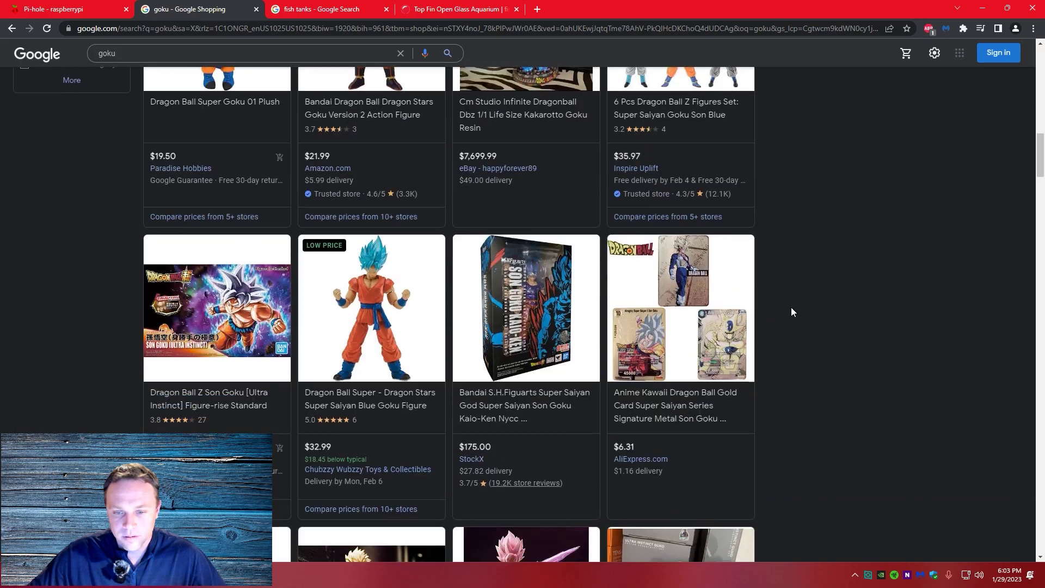
Close the Top Fin aquarium page and the fish tanks search
click(521, 9)
click(516, 9)
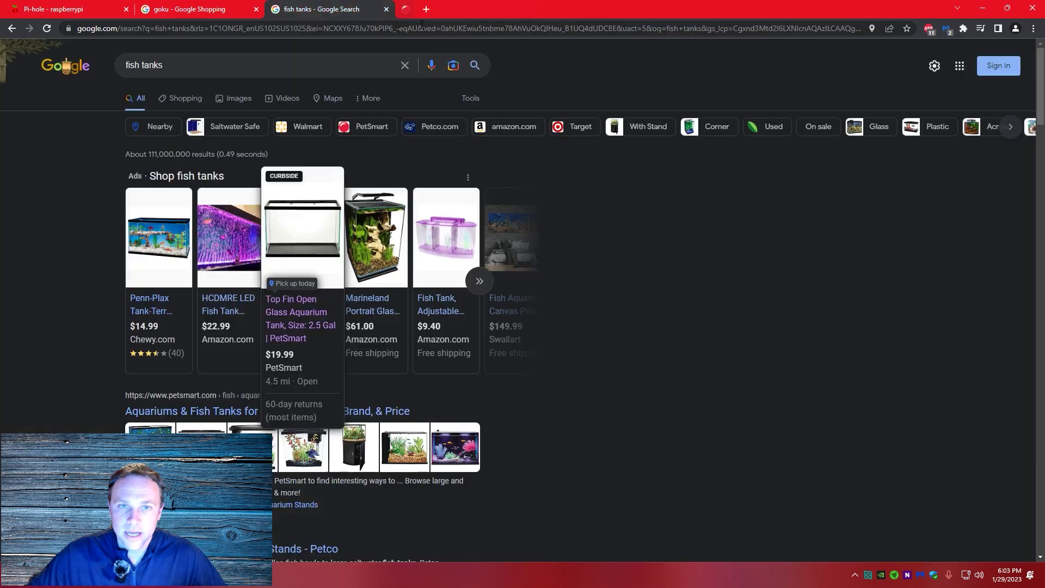
click(386, 9)
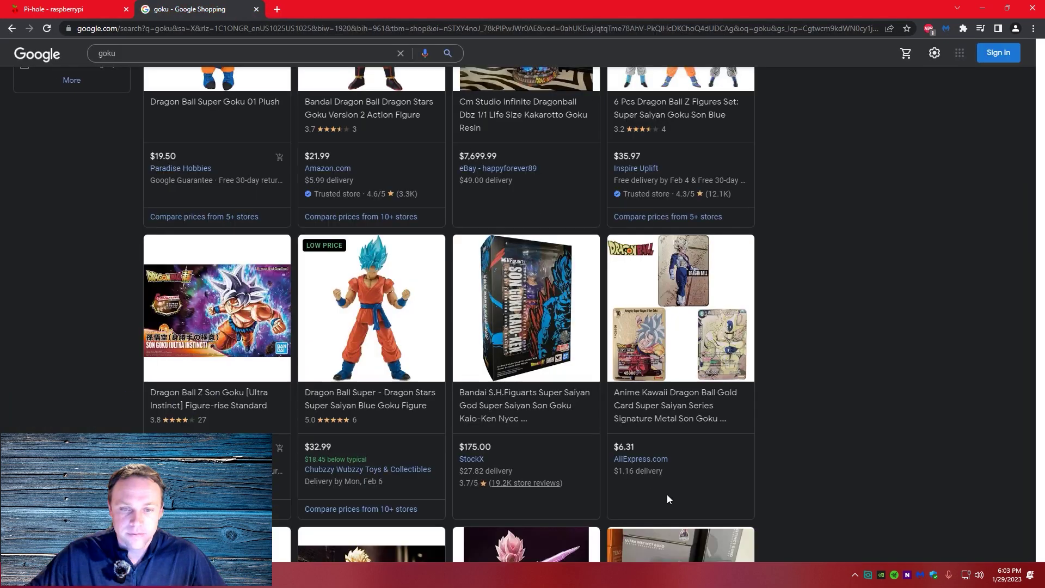
Test the $6.31 AliExpress Gold Card link by opening it three times, closing the first two product pages
click(652, 460)
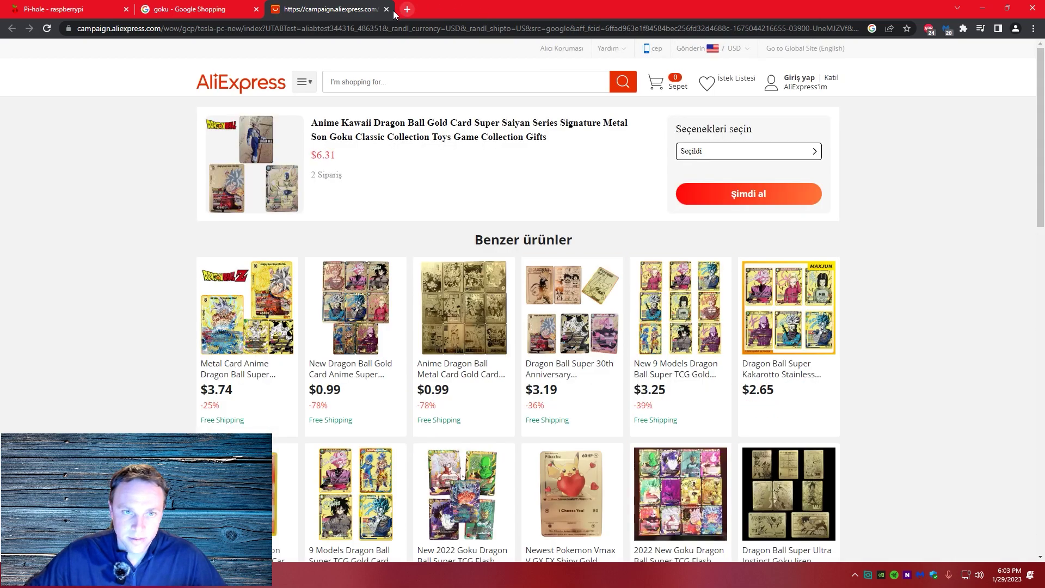
click(386, 10)
click(658, 460)
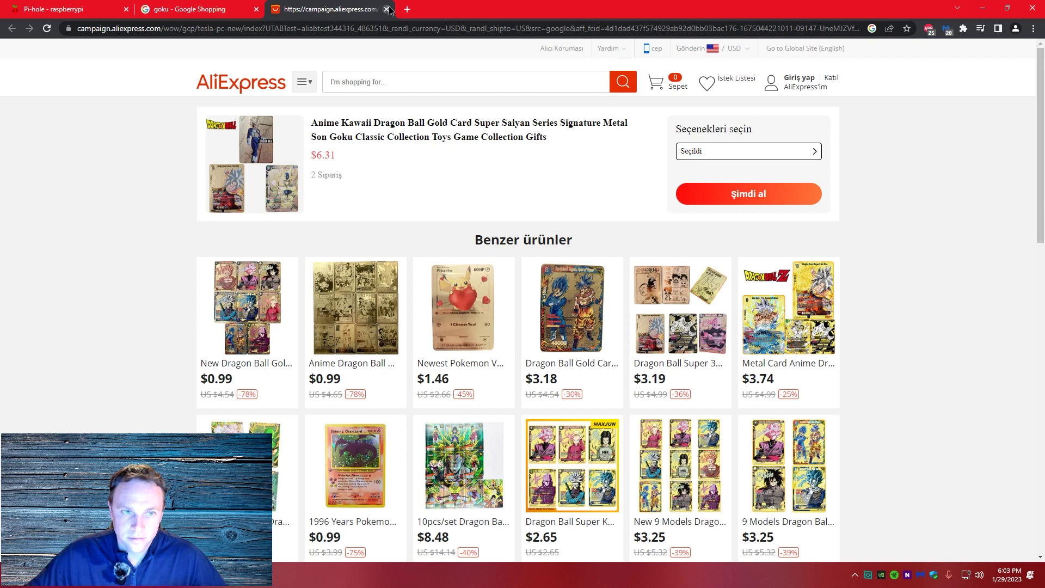
click(386, 9)
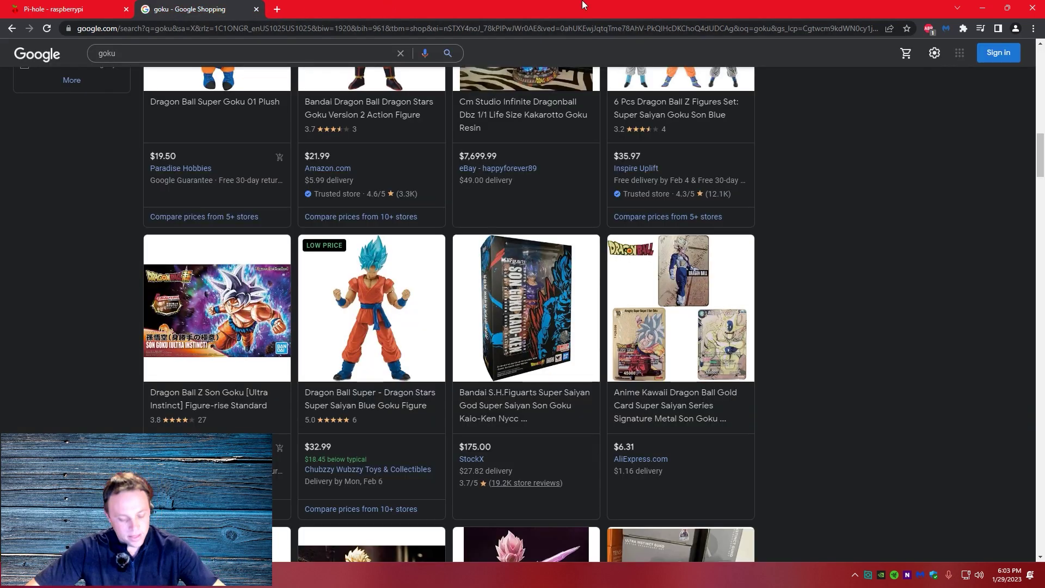
click(655, 459)
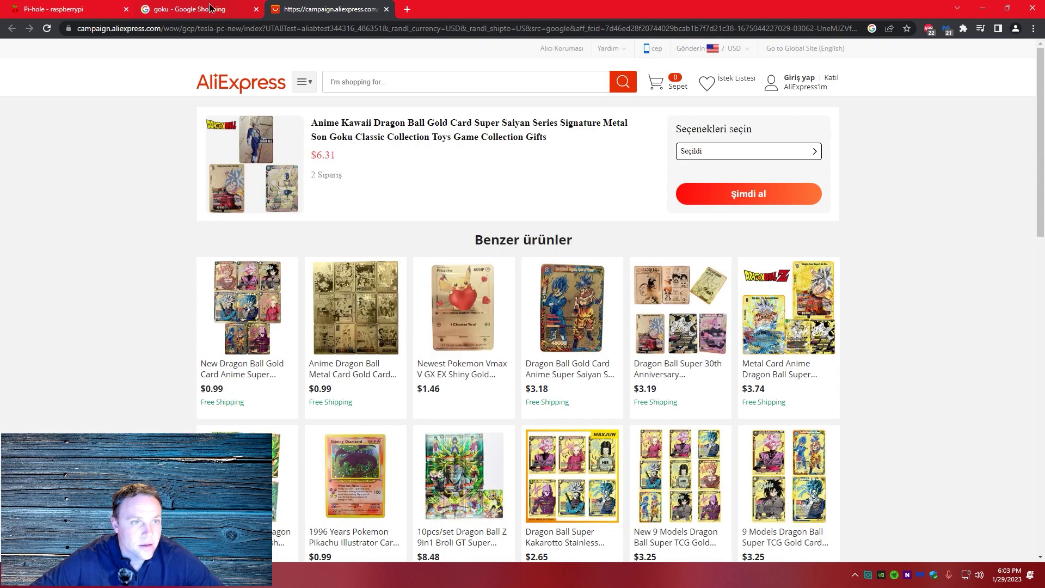
Flush Pi-hole's logs for the last 24 hours and its network table
click(248, 11)
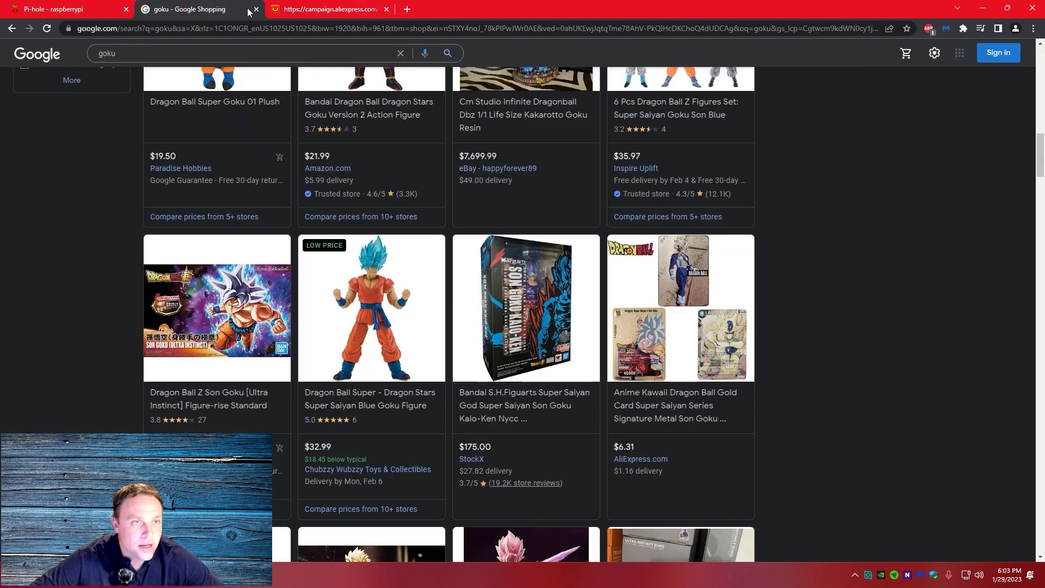
click(99, 16)
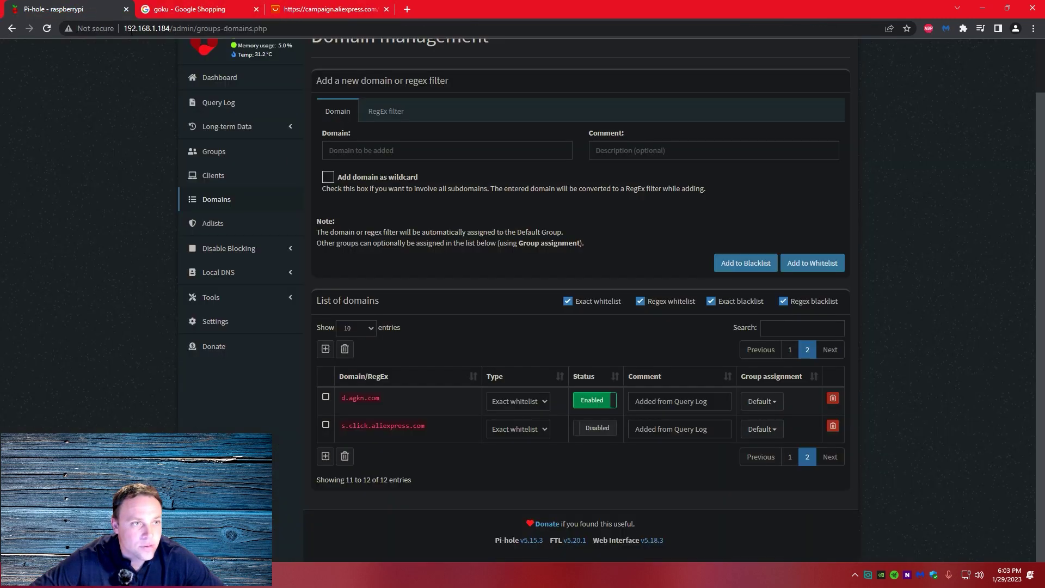
click(224, 320)
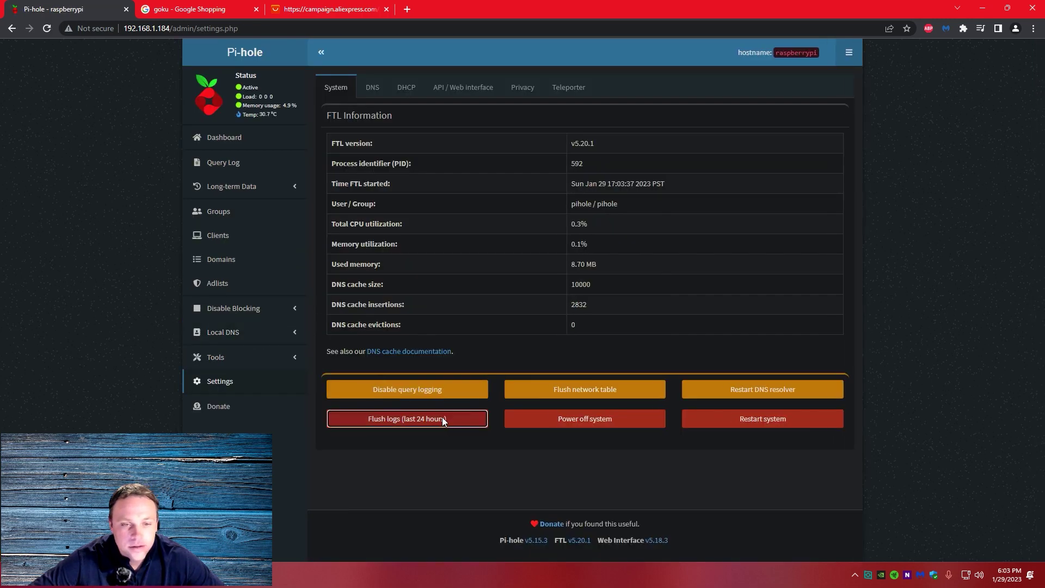
click(442, 417)
click(594, 132)
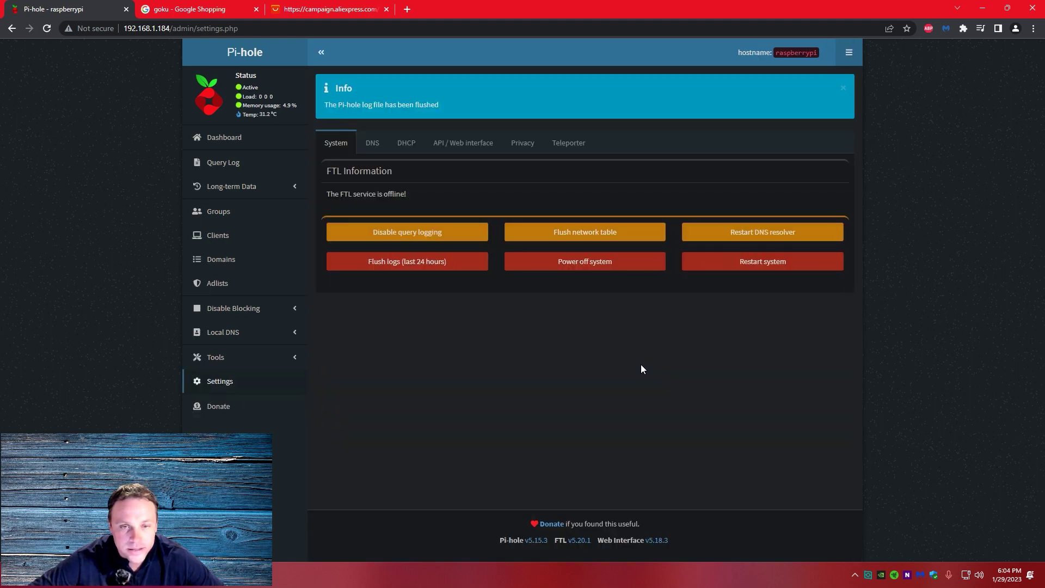
click(593, 233)
click(595, 133)
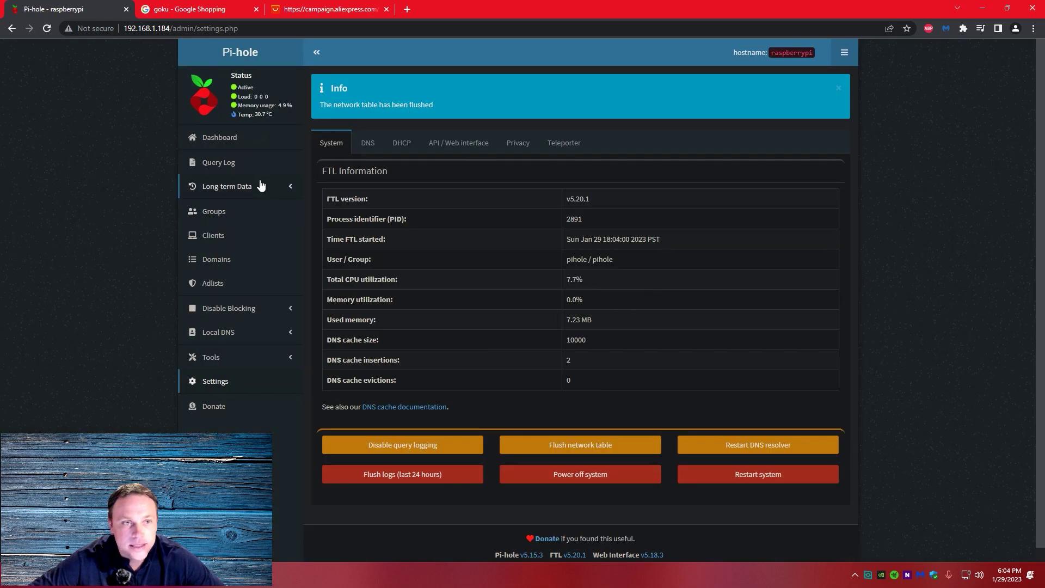
Check Pi-hole's dashboard statistics and flush the network table a second time
click(227, 136)
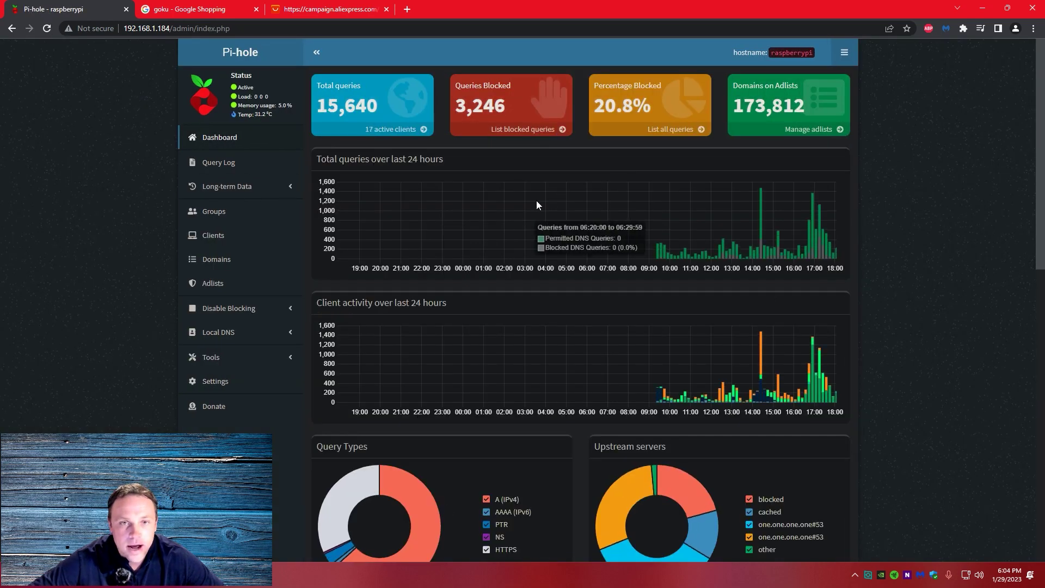
click(223, 389)
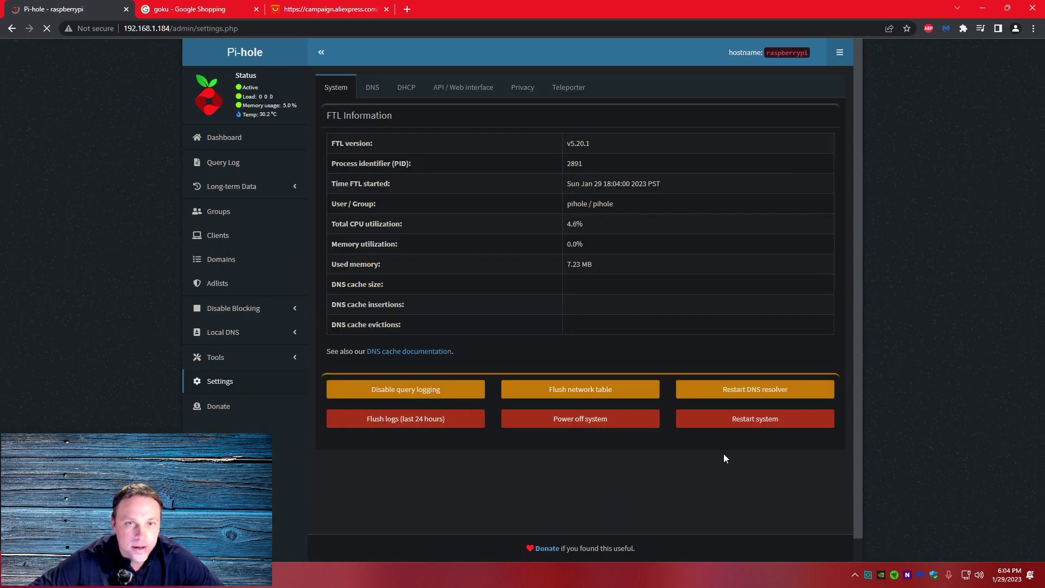
click(585, 392)
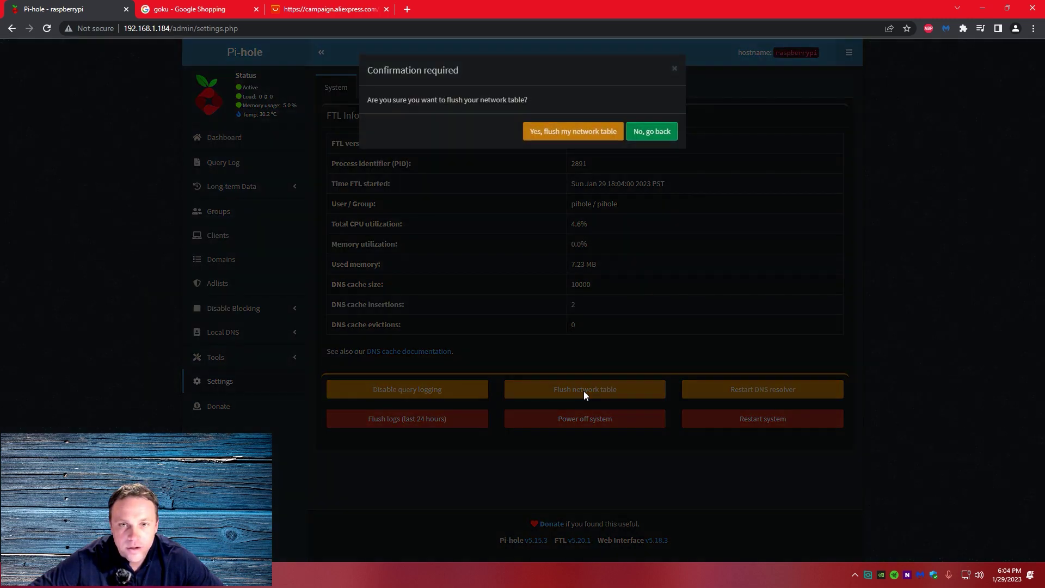
click(583, 130)
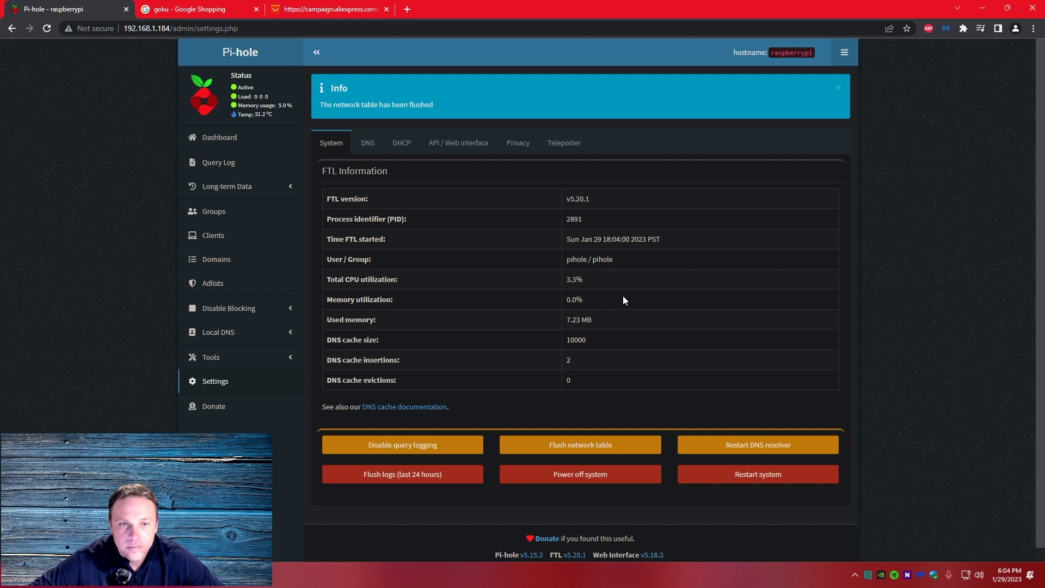
Flush Pi-hole's logs for the last 24 hours again and check the dashboard statistics
click(416, 478)
click(596, 135)
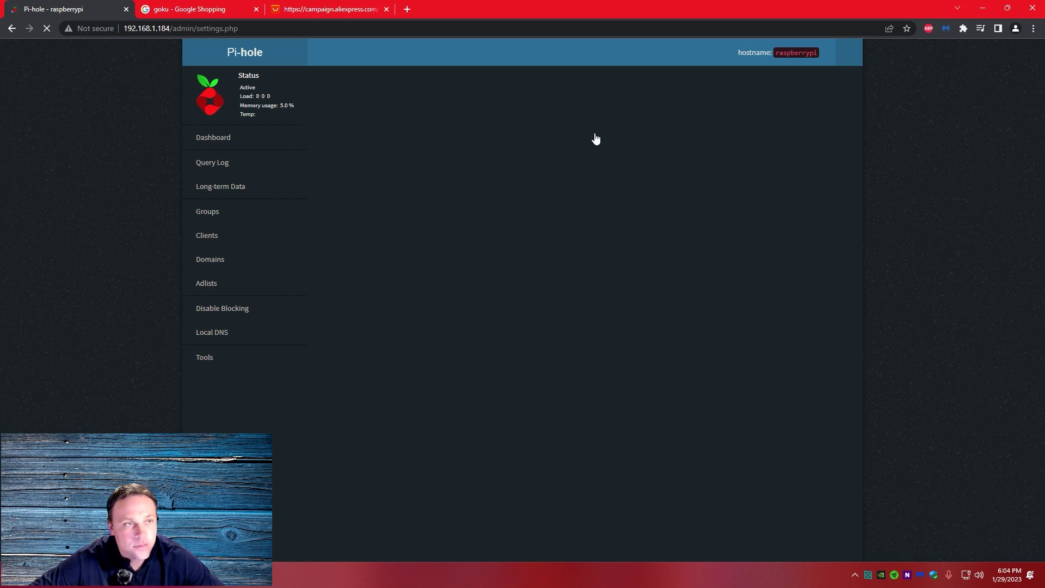
click(261, 143)
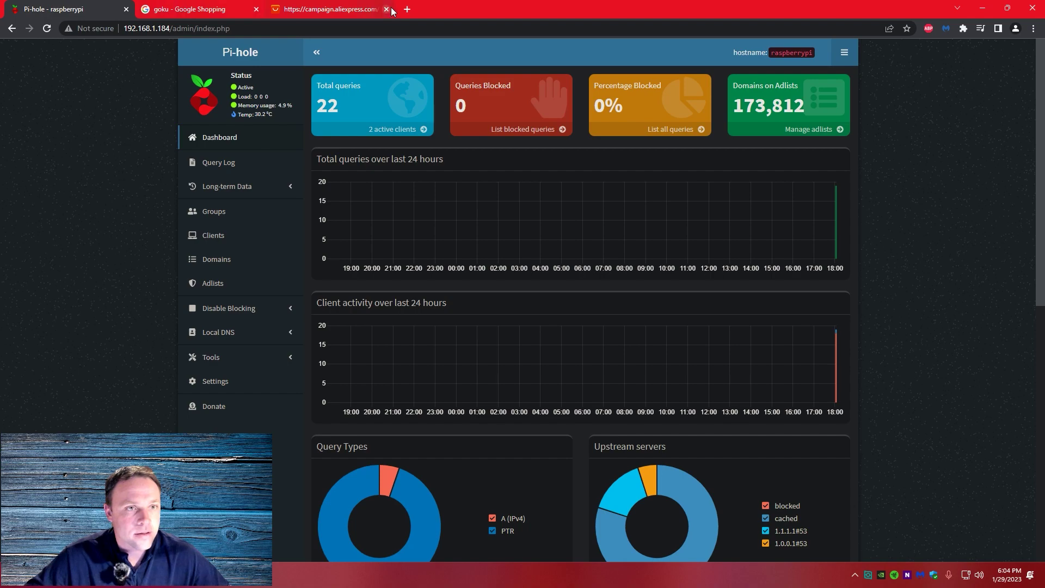
Close the old AliExpress page and retest the $6.31 Gold Card listing by opening it twice from the goku shopping results
click(364, 9)
click(386, 9)
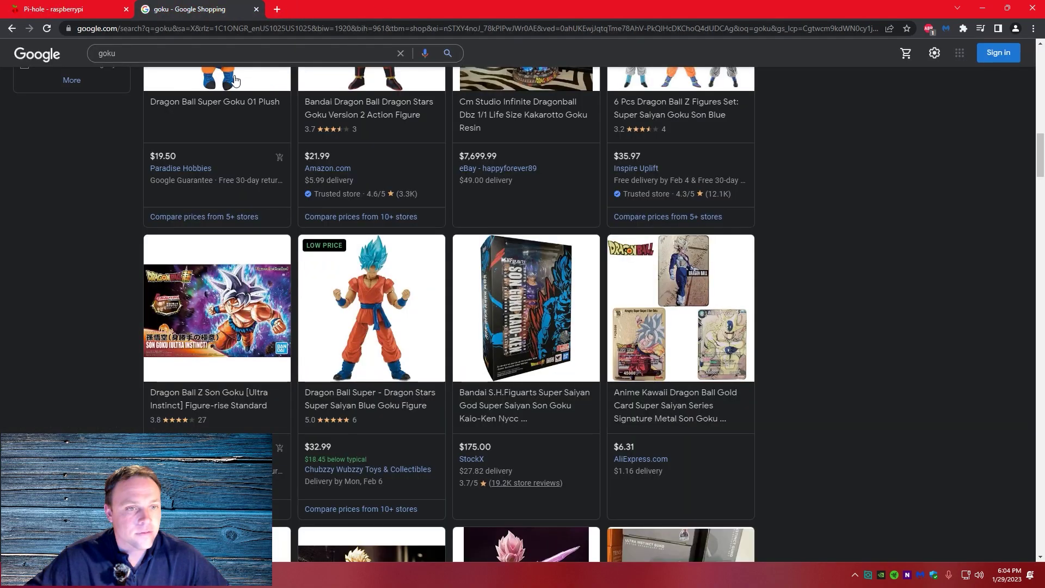
click(640, 459)
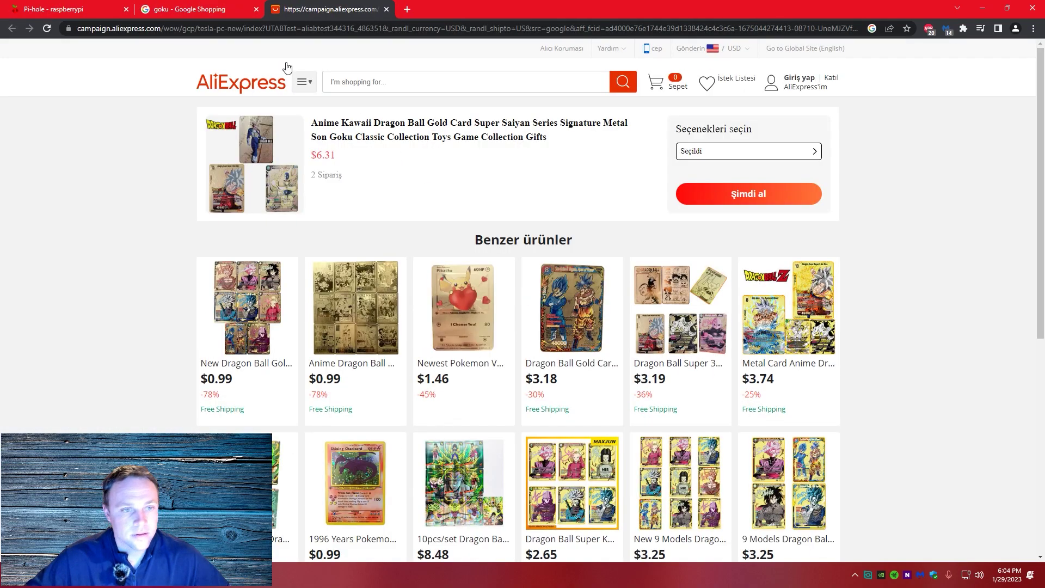
click(205, 10)
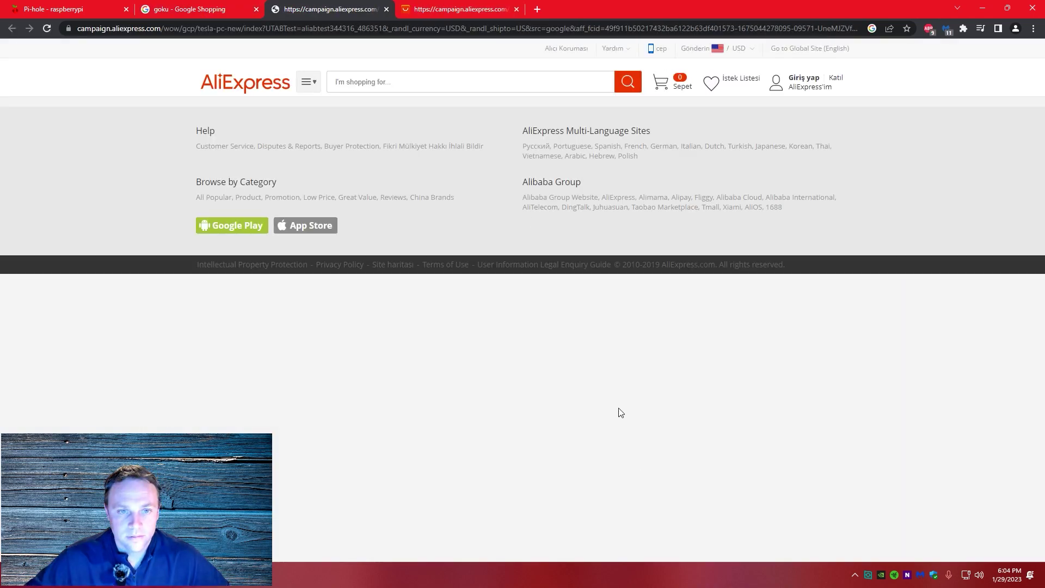
key(ctrl+shift+Tab)
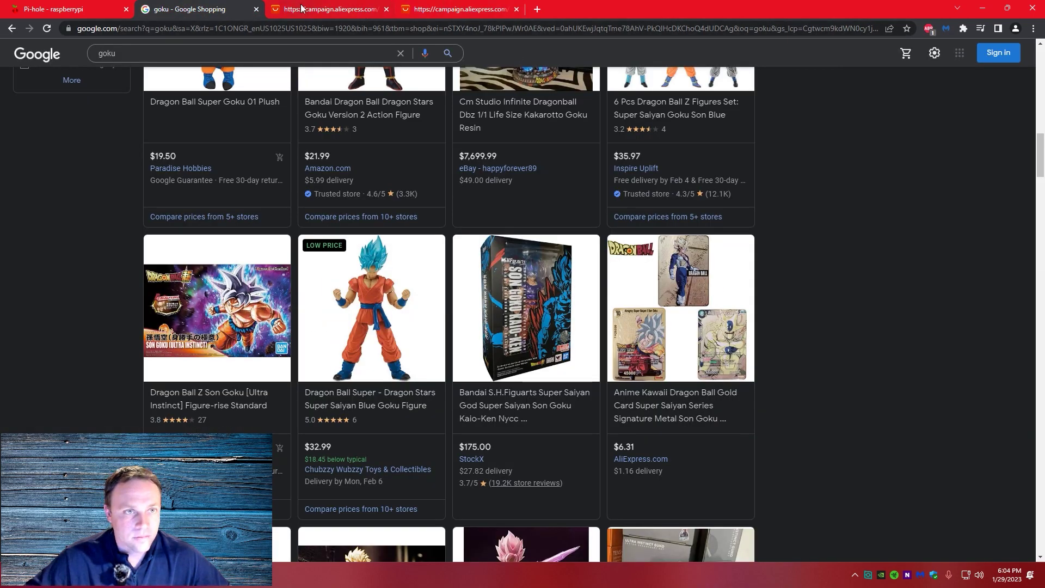
click(327, 9)
Look through the query and blocking statistics on Pi-hole's dashboard
click(83, 11)
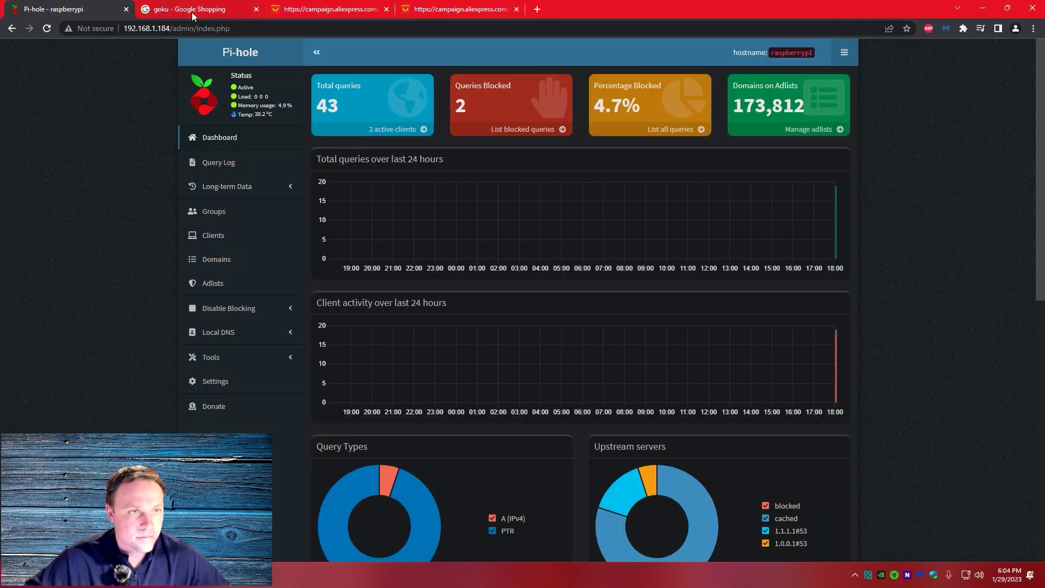
scroll(566, 223, down, 7)
scroll(504, 246, up, 7)
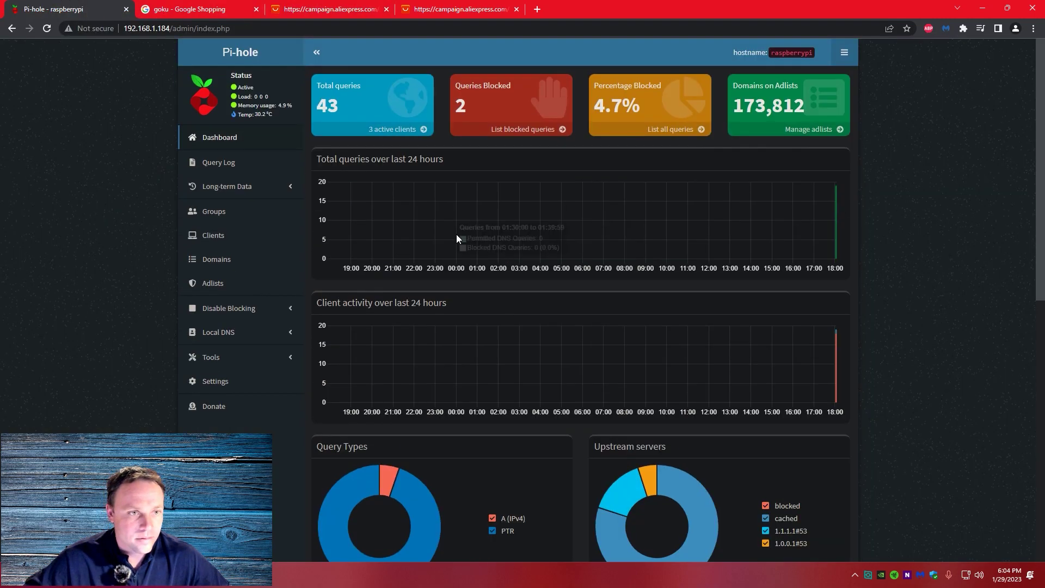
Examine the type and group assignment options of the s.click.aliexpress.com entry in Pi-hole's domain list
click(240, 261)
scroll(498, 411, down, 5)
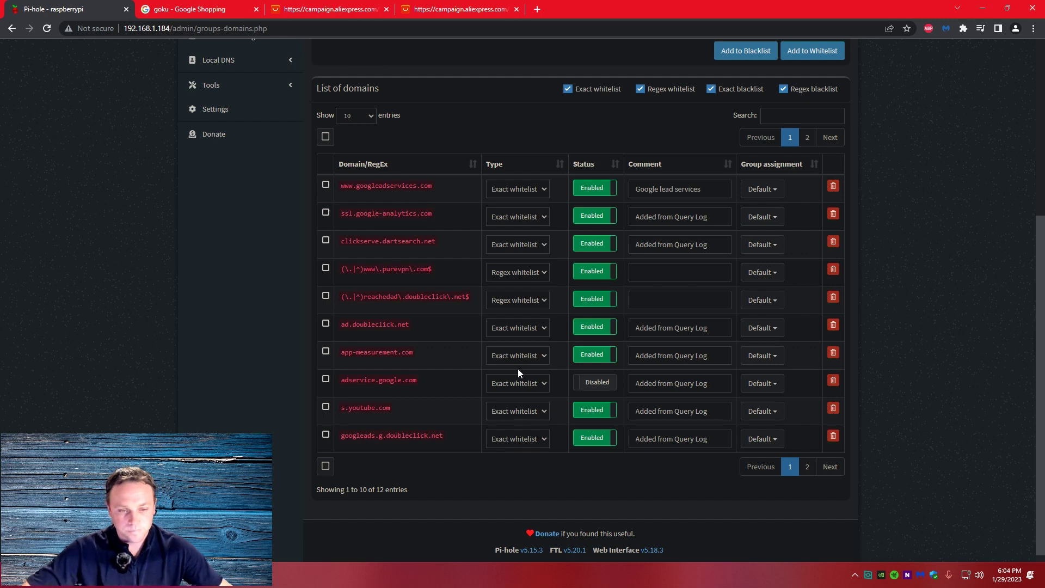
click(830, 467)
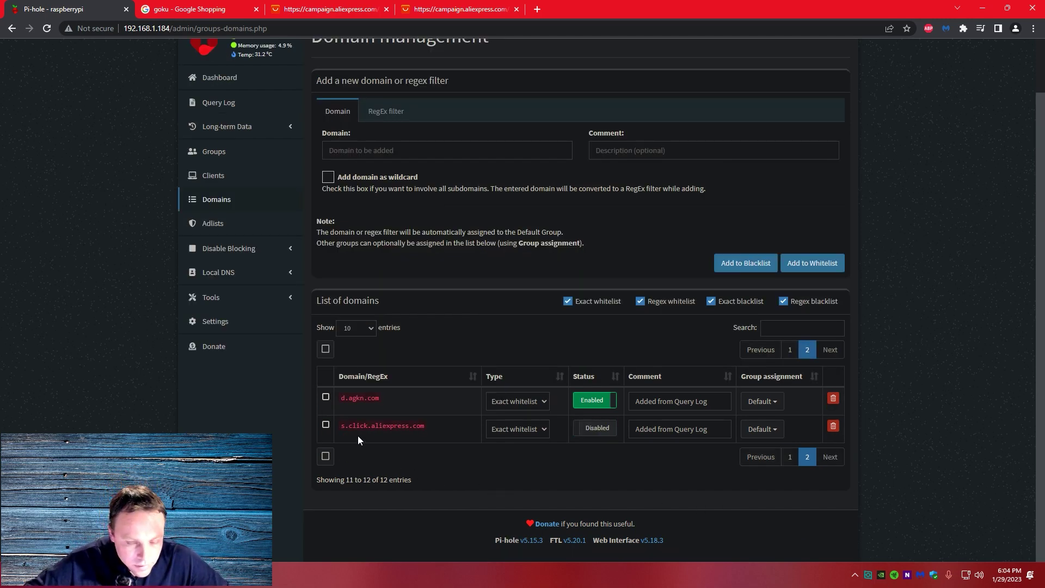
click(502, 430)
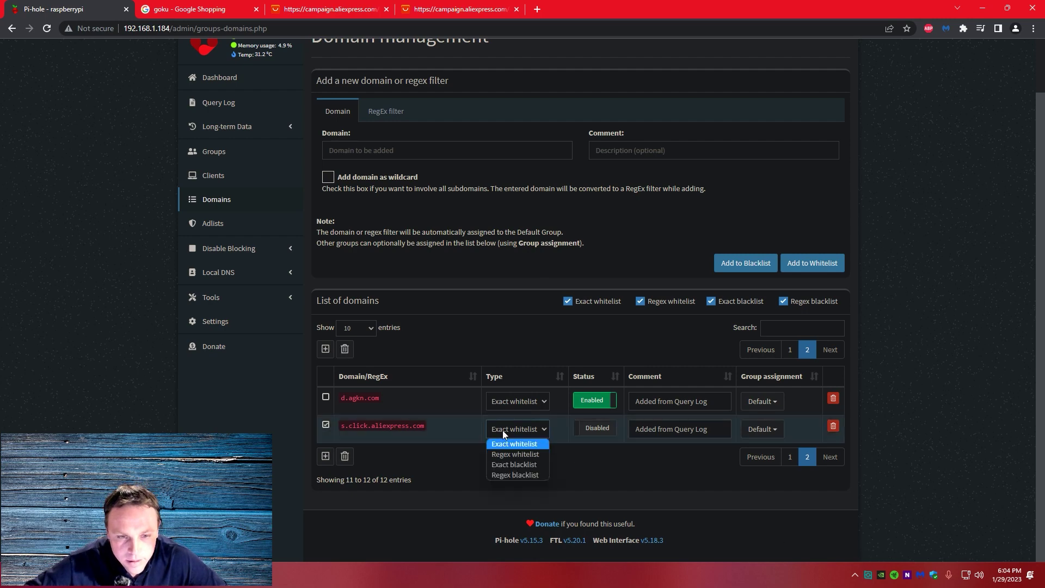
click(648, 449)
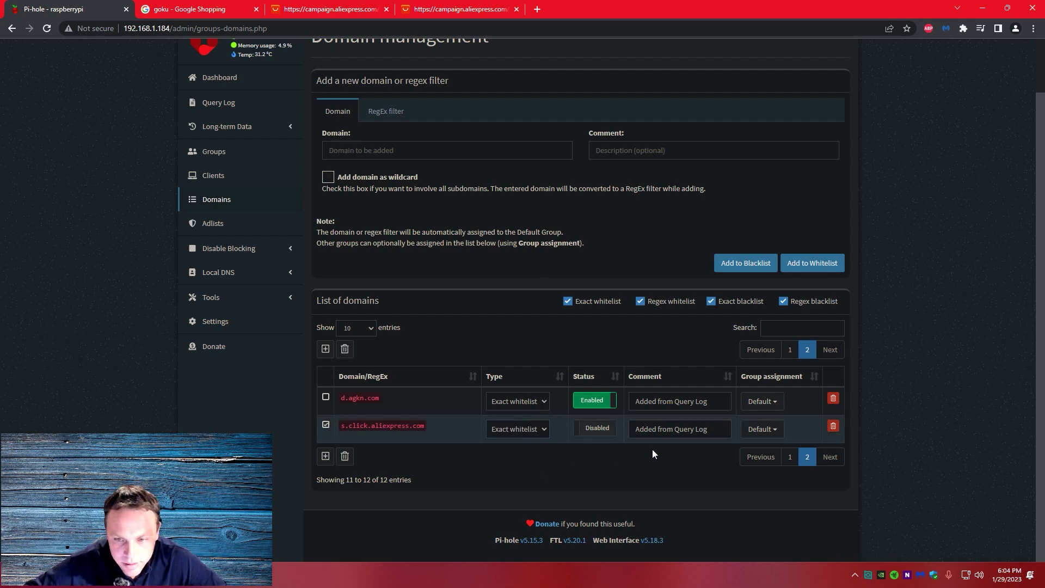
click(778, 429)
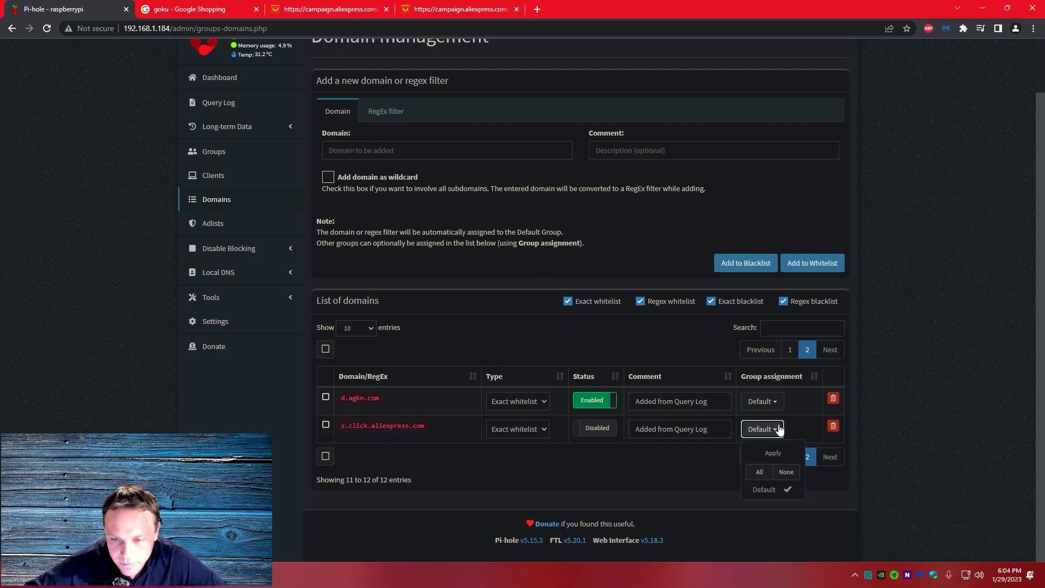
click(779, 429)
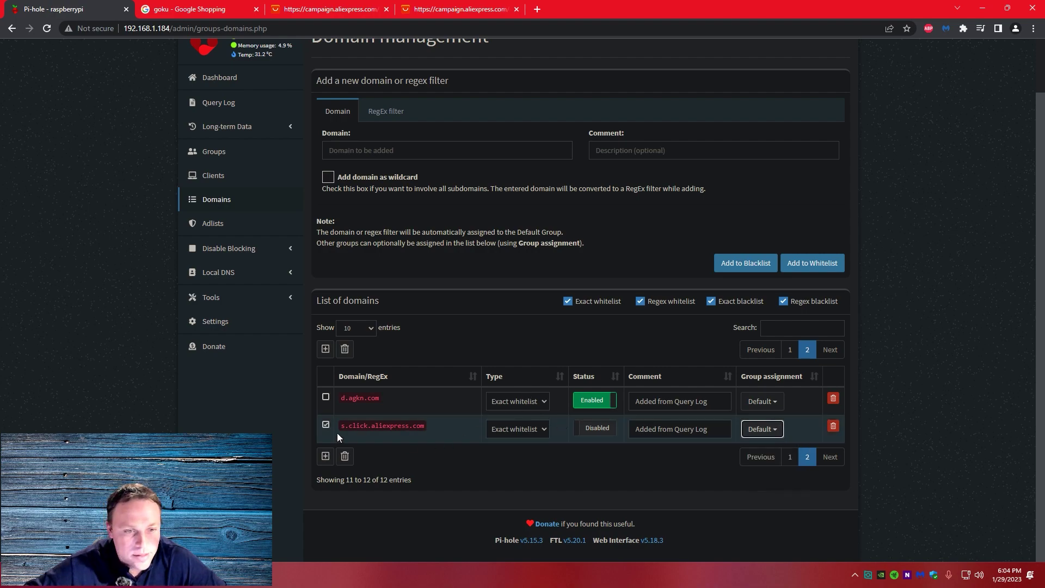
Close the open AliExpress pages and retest the $6.31 Gold Card listing from the goku shopping results, closing its page after checking it
click(462, 11)
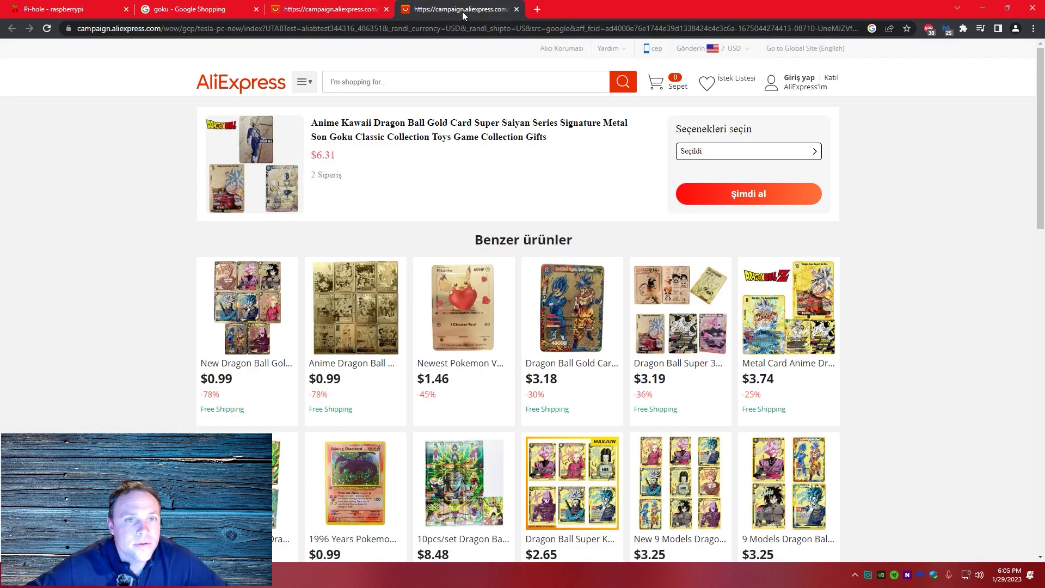
click(516, 10)
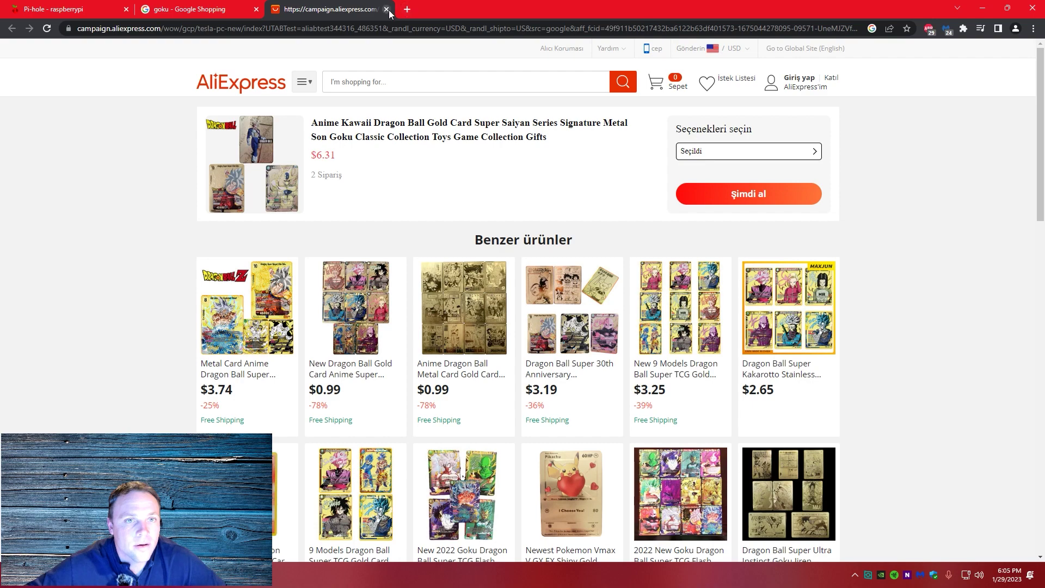
click(386, 10)
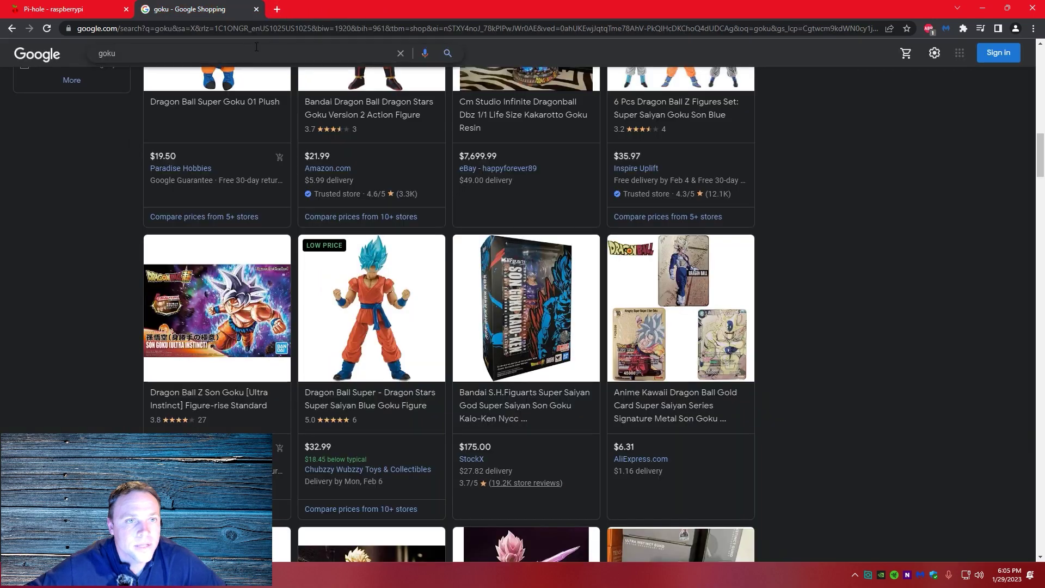
click(640, 460)
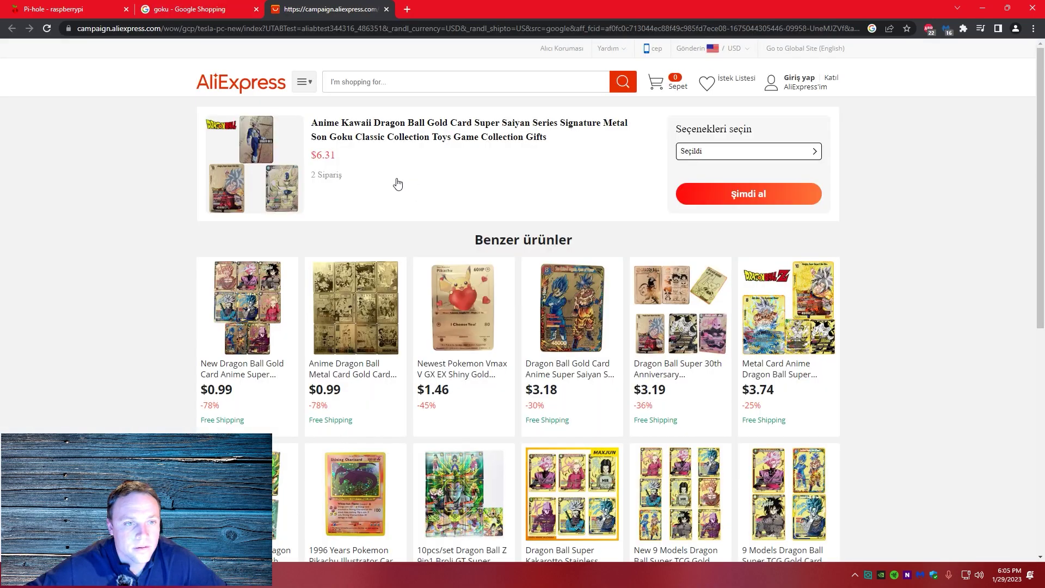
click(387, 9)
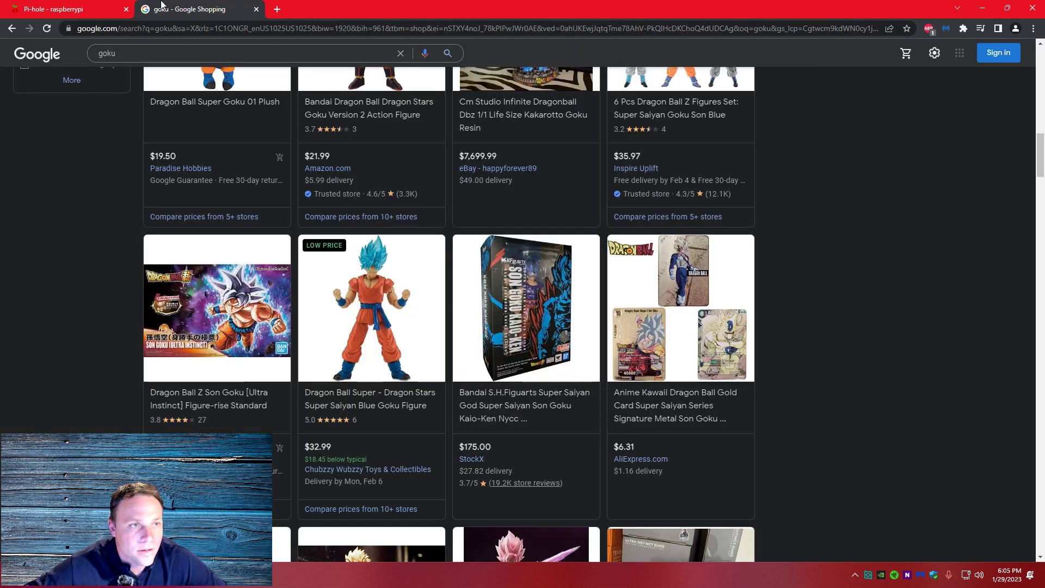
Close the goku shopping results and restart the browser with a fresh window
click(256, 9)
click(146, 9)
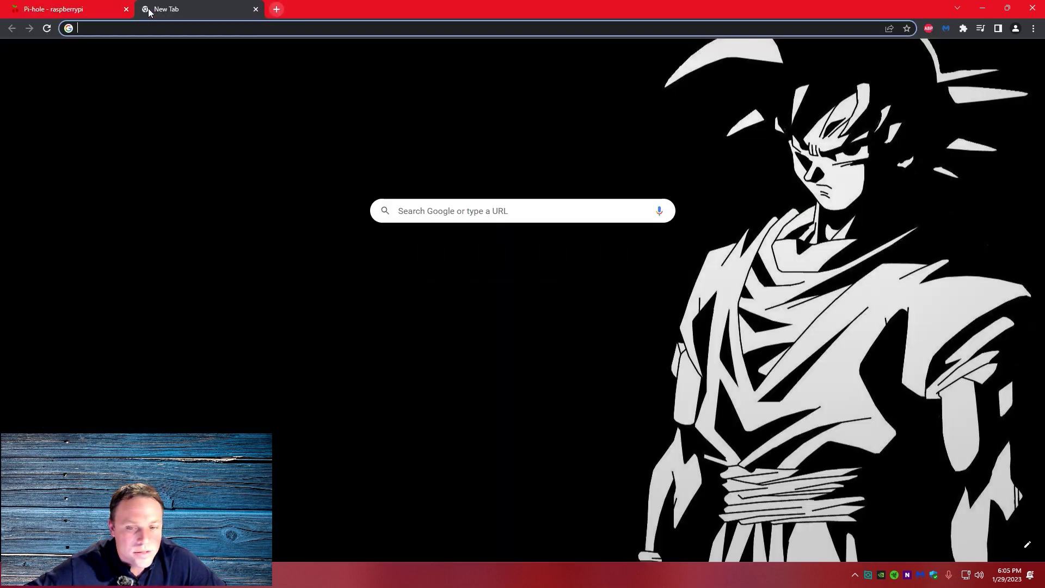
click(93, 10)
click(211, 12)
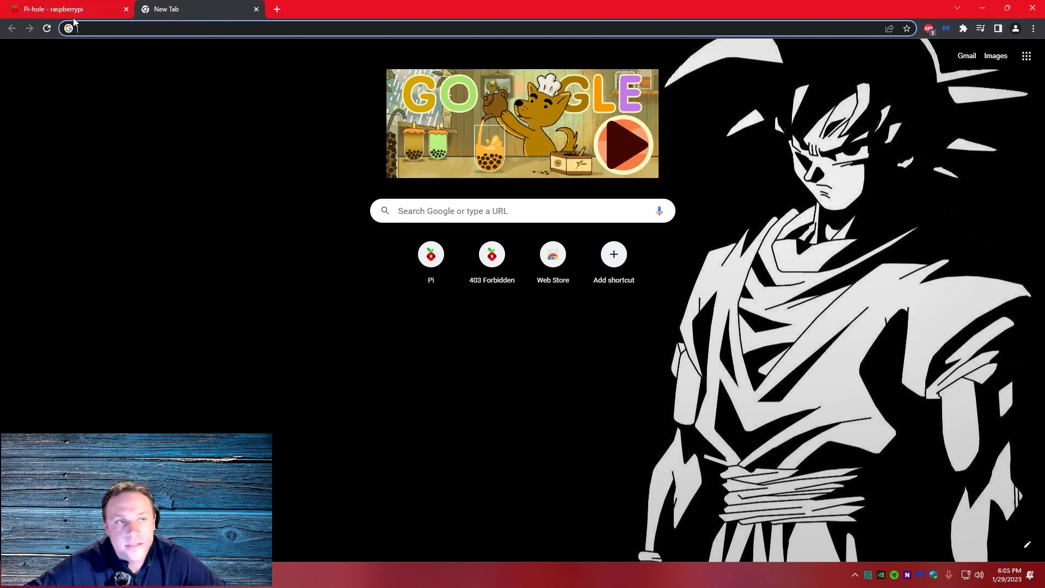
click(1038, 12)
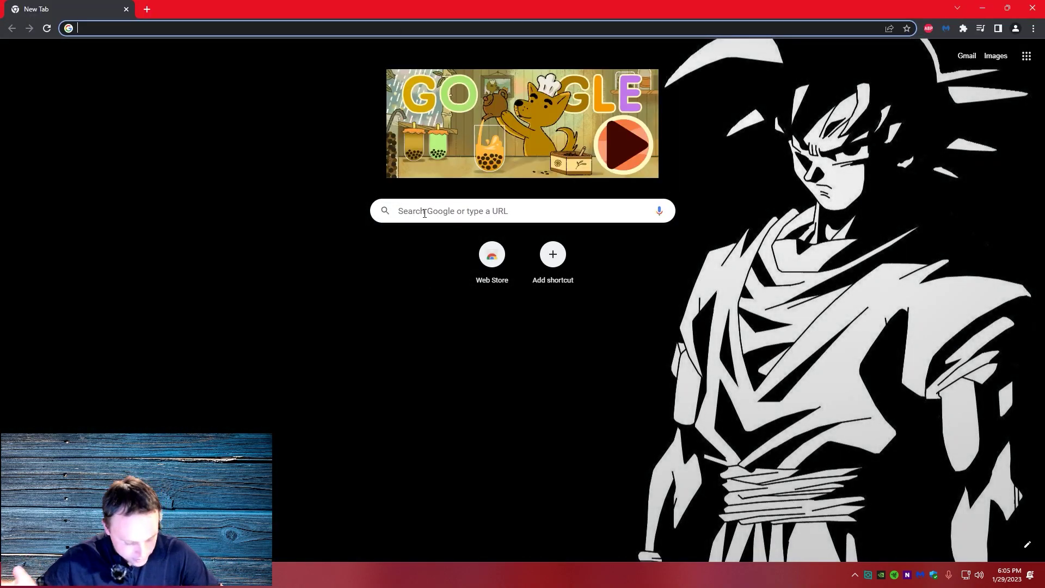
Search Google for goku and show the Shopping results
text(goku)
key(Return)
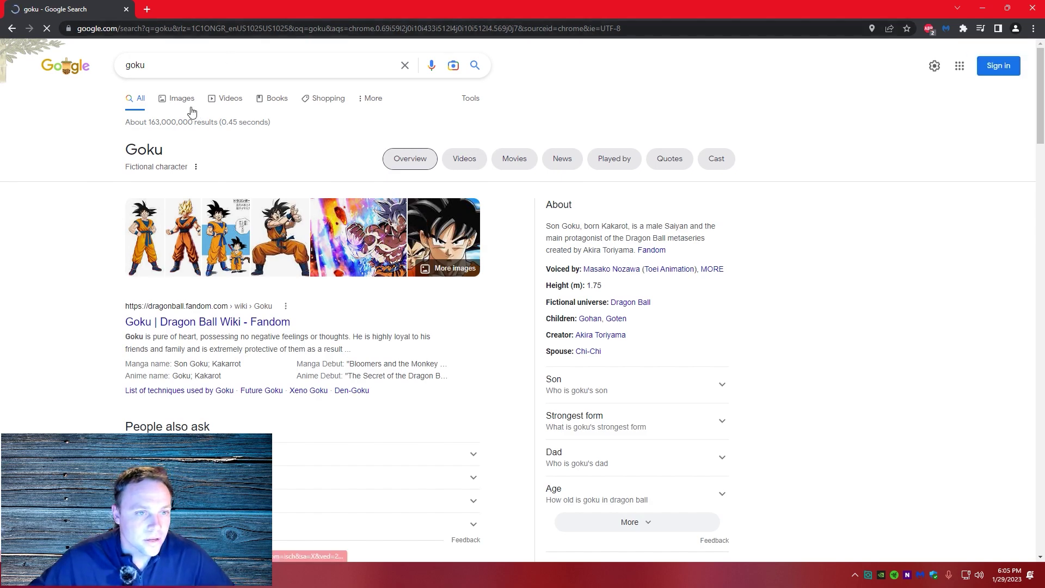
click(341, 100)
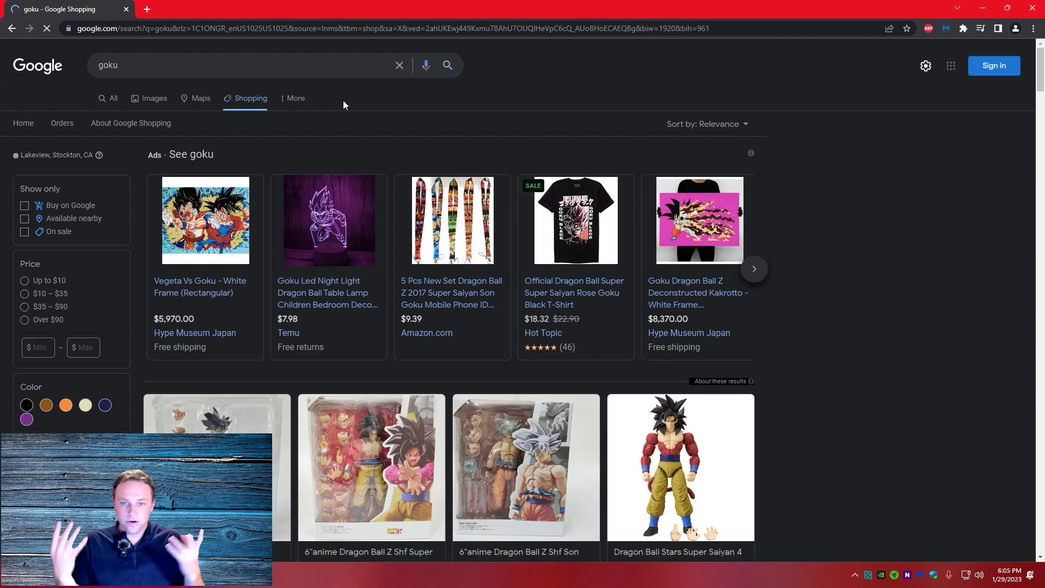
Find the $20.75 Bandai Son Goku Ultra Instinct listing from AliExpress.com in the shopping results and open it to test blocking
scroll(549, 187, down, 5)
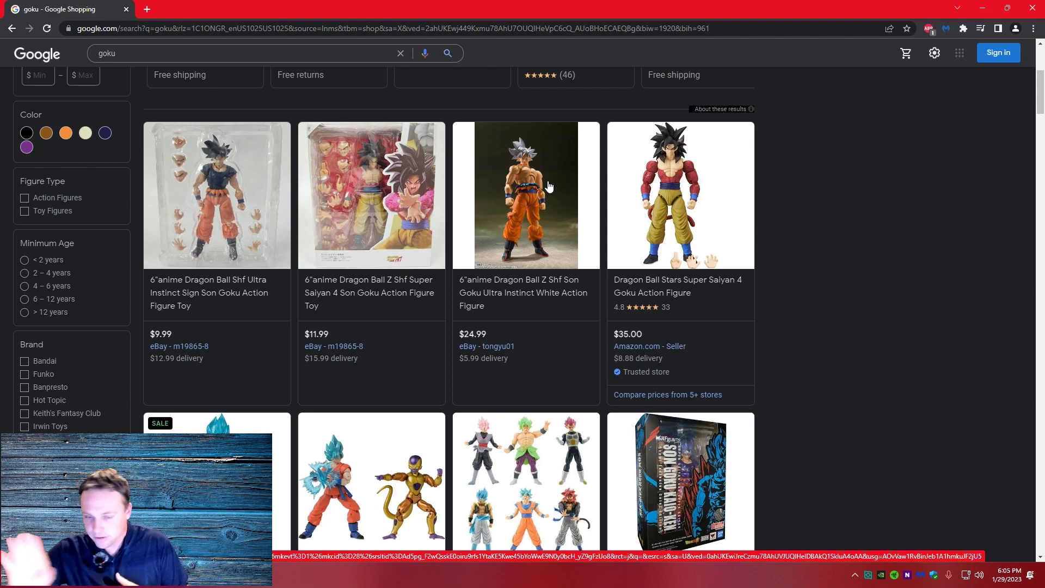
scroll(548, 187, down, 15)
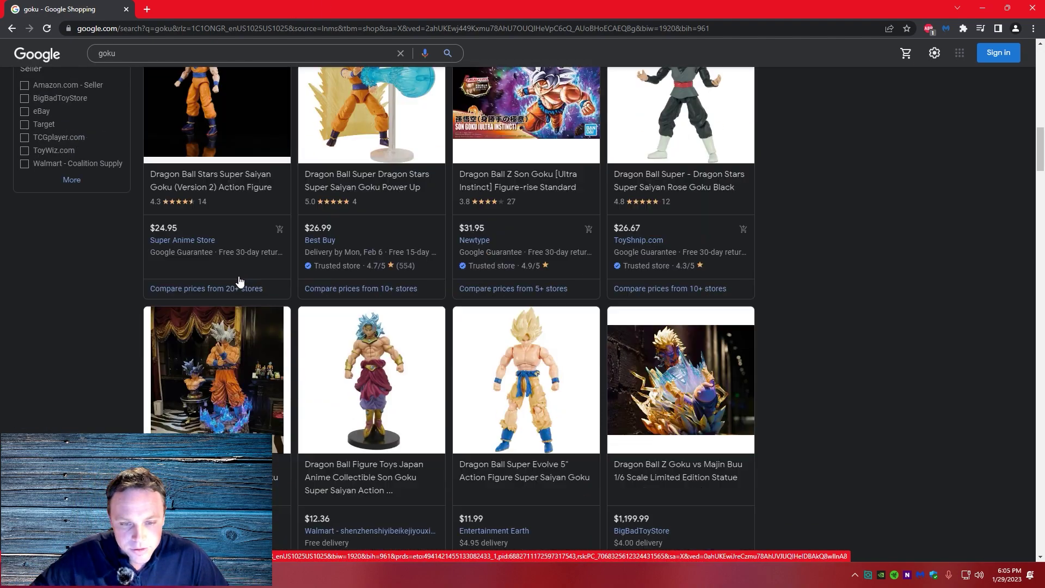
scroll(522, 359, down, 5)
scroll(492, 376, up, 11)
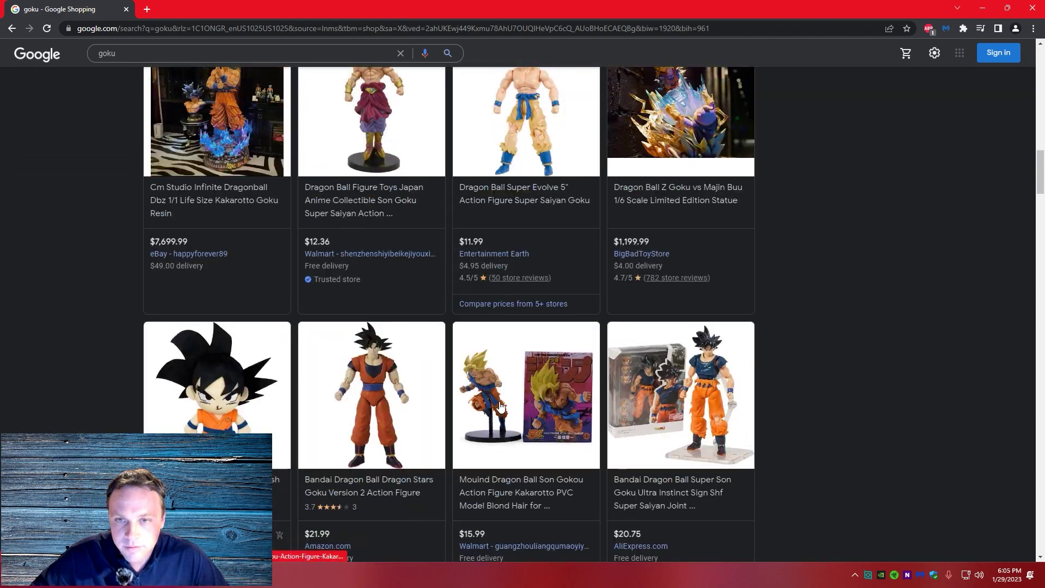
scroll(506, 332, down, 5)
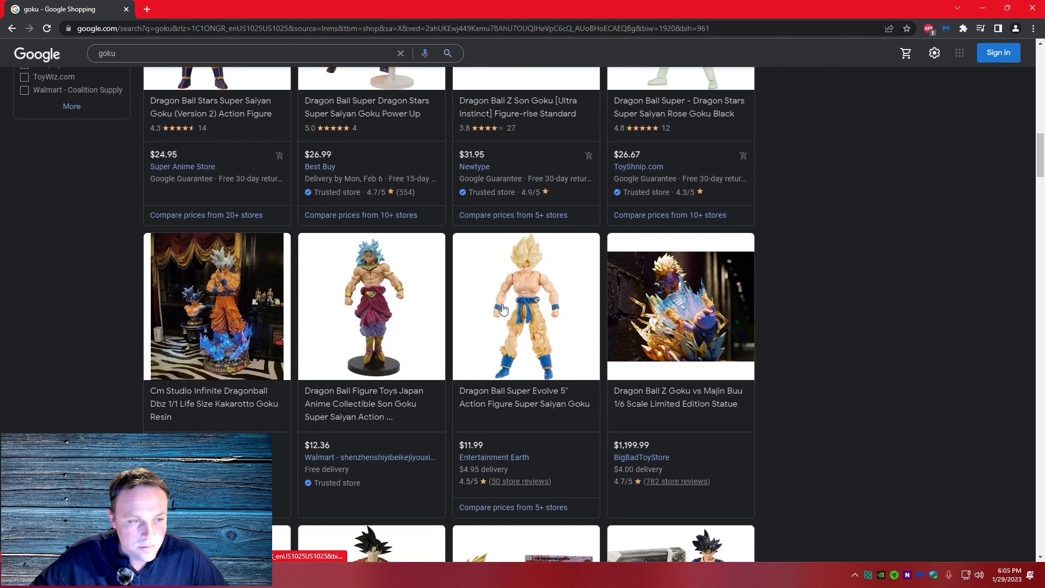
scroll(501, 308, down, 8)
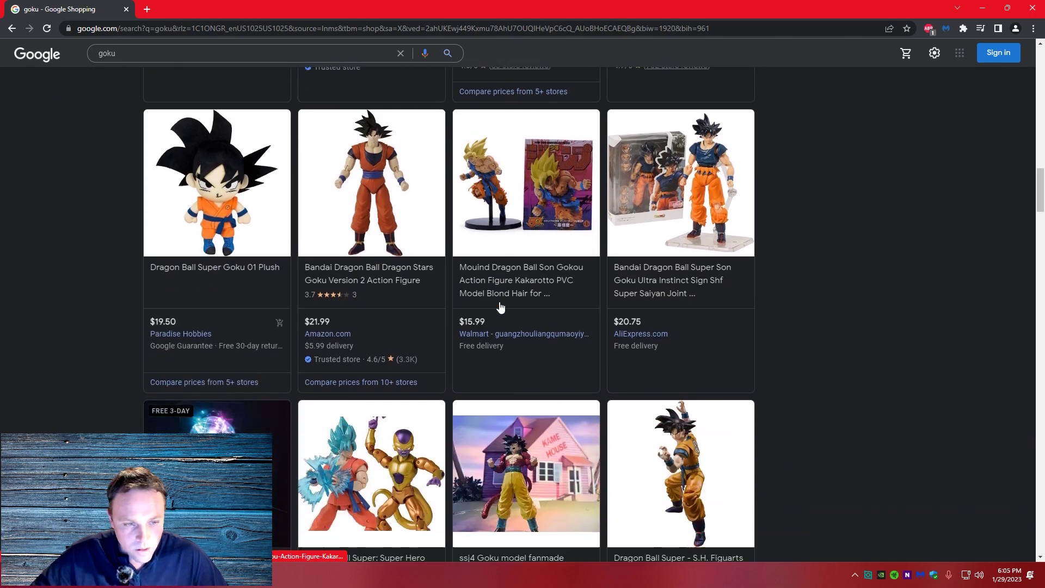
scroll(599, 326, up, 2)
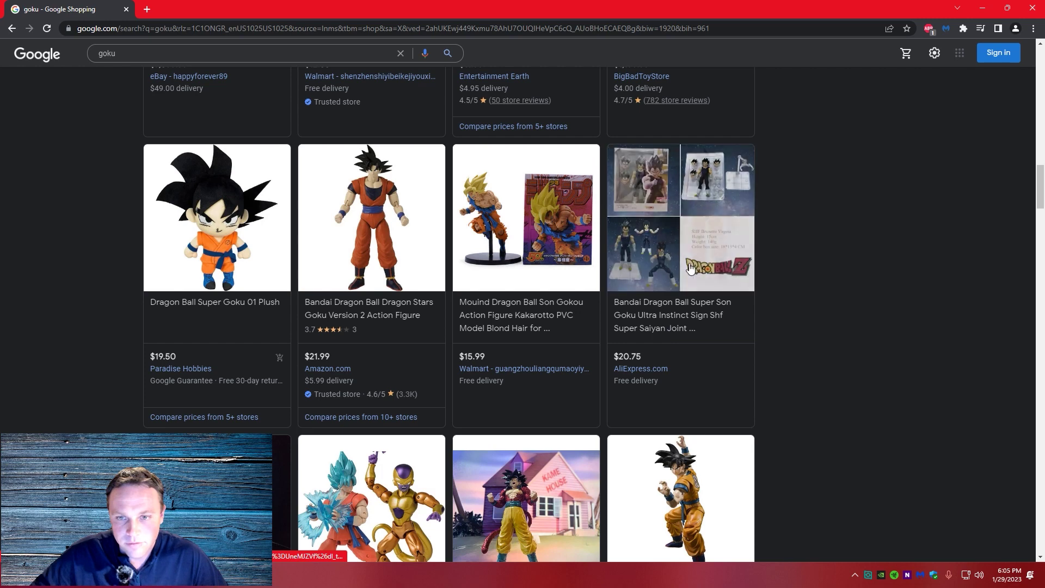
click(662, 377)
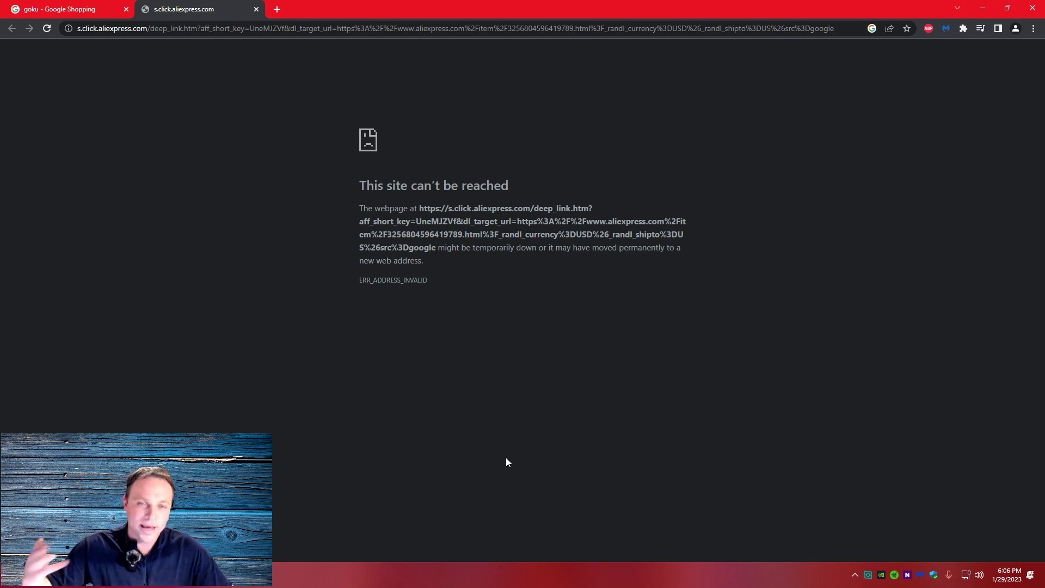
Load Pi-hole's admin page at 192.168.1.184/admin in place of the goku shopping results
click(76, 11)
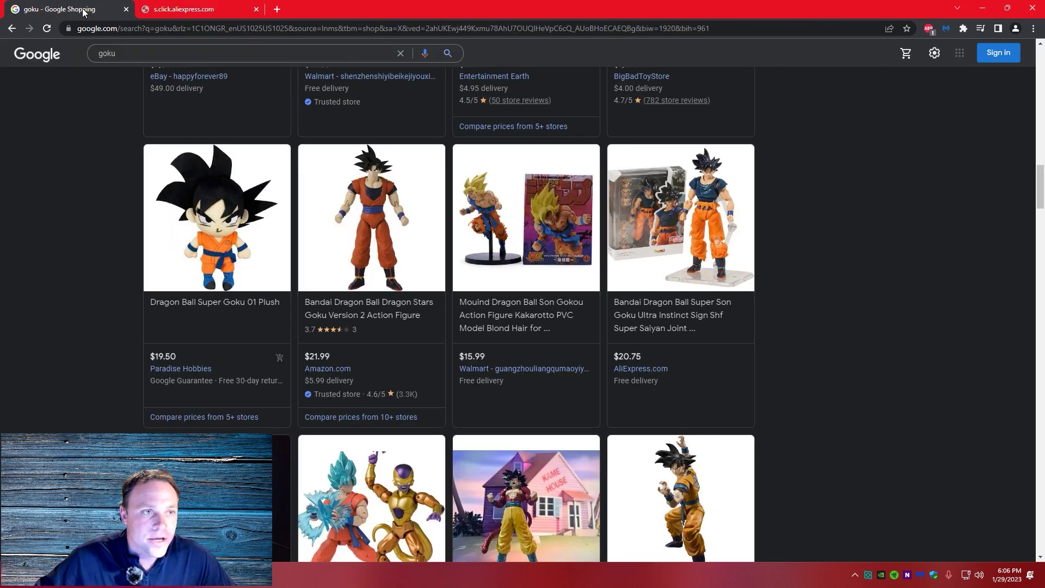
click(129, 33)
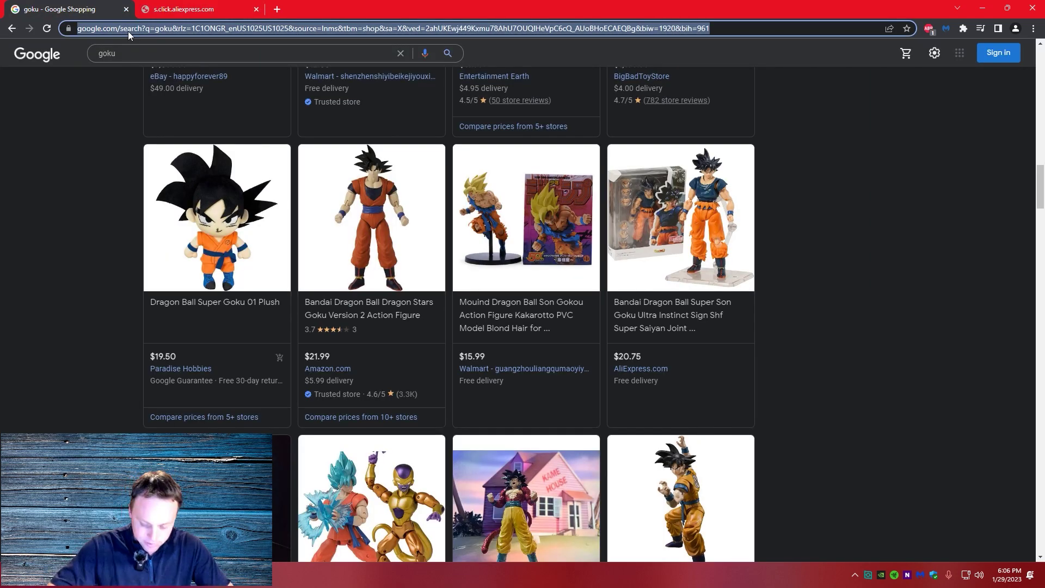
text(192.168.)
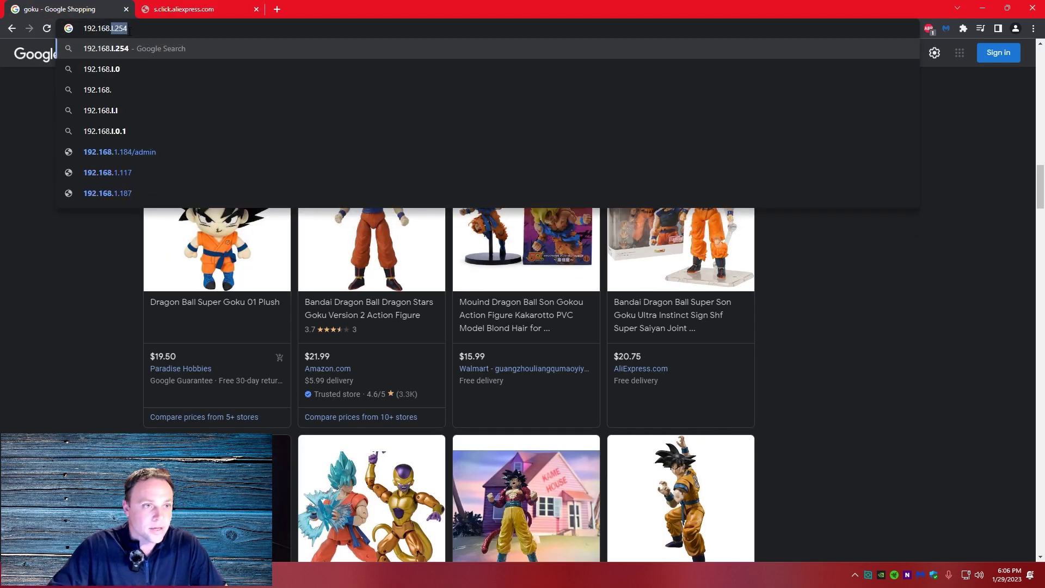
text(1.)
key(Return)
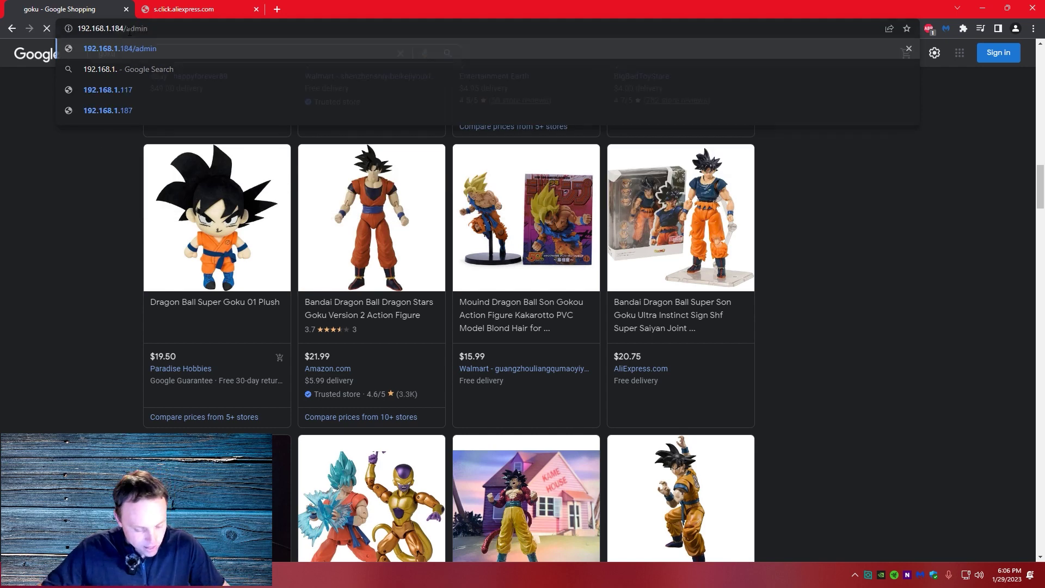
Log in to Pi-hole with the admin password and decline to save the password in the browser
text(•)
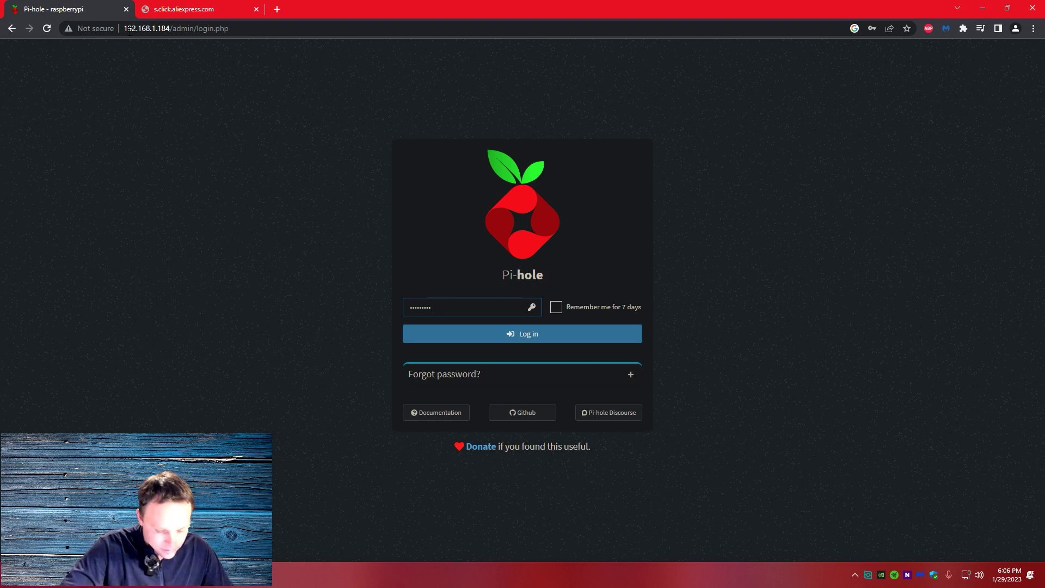
key(BackSpace)
key(BackSpace)
key(BackSpace)
key(BackSpace)
key(BackSpace)
key(BackSpace)
key(BackSpace)
key(BackSpace)
text(•)
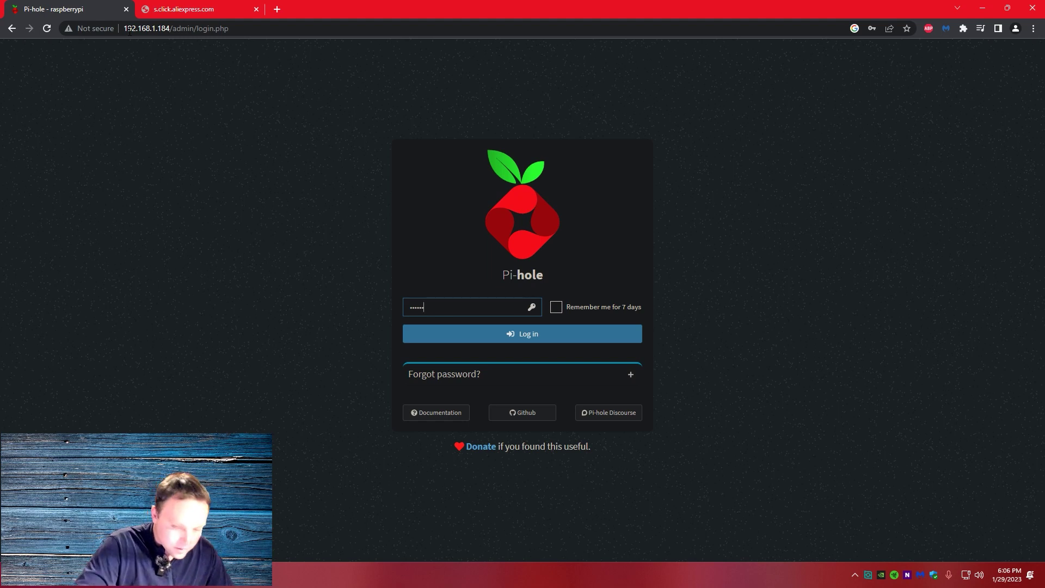
key(BackSpace)
text(•)
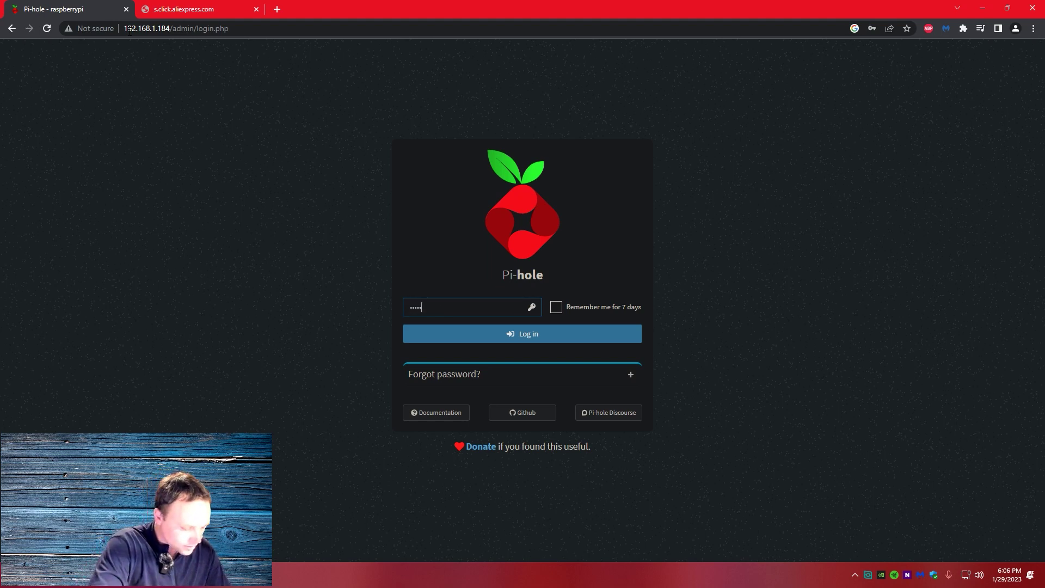
text(•••••••••)
key(Return)
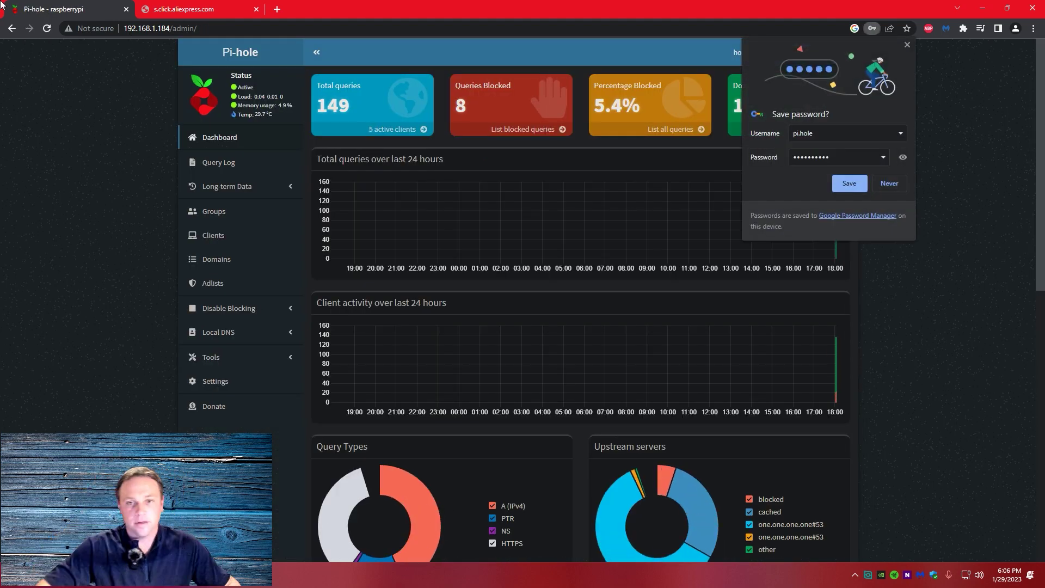
click(888, 183)
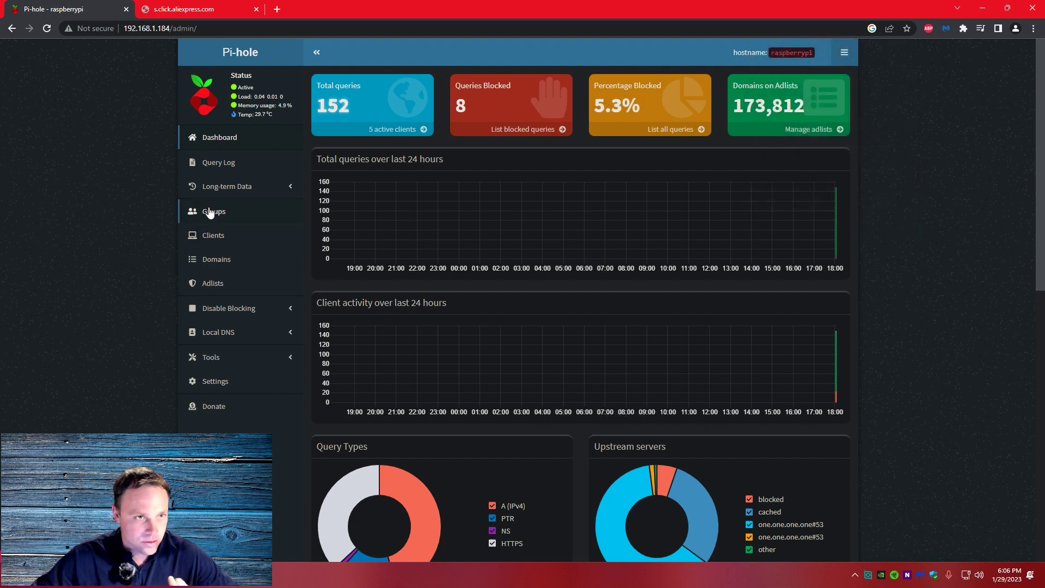
Enable the s.click.aliexpress.com whitelist entry on the second page of Pi-hole's domain list
click(217, 259)
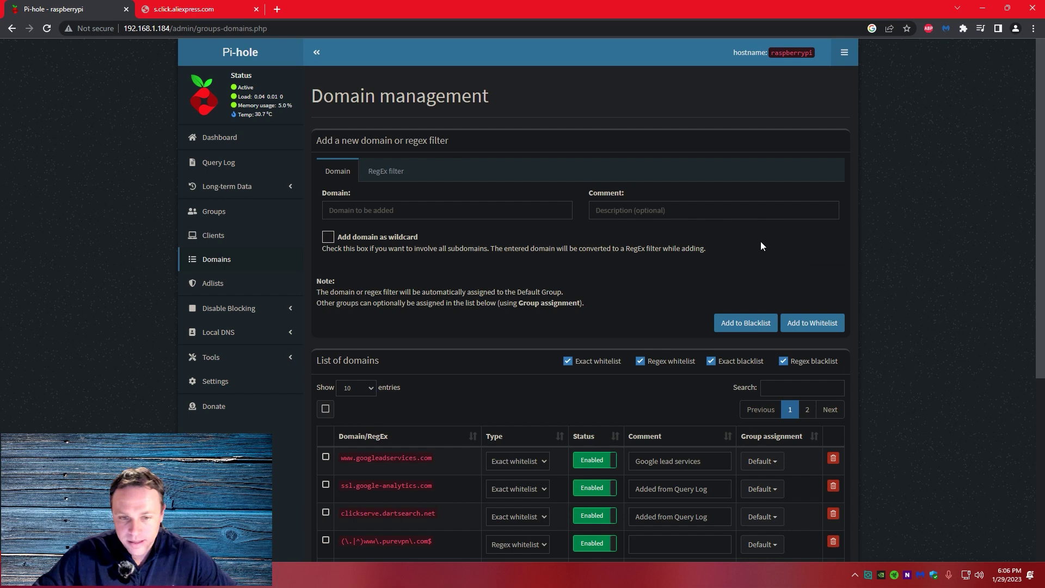
scroll(784, 413, down, 5)
click(808, 458)
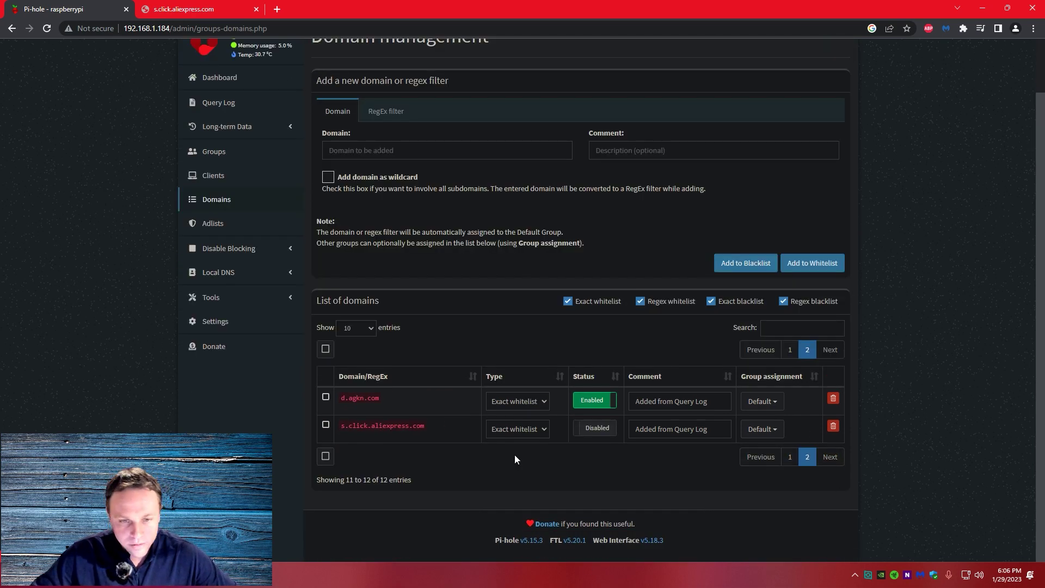
click(608, 427)
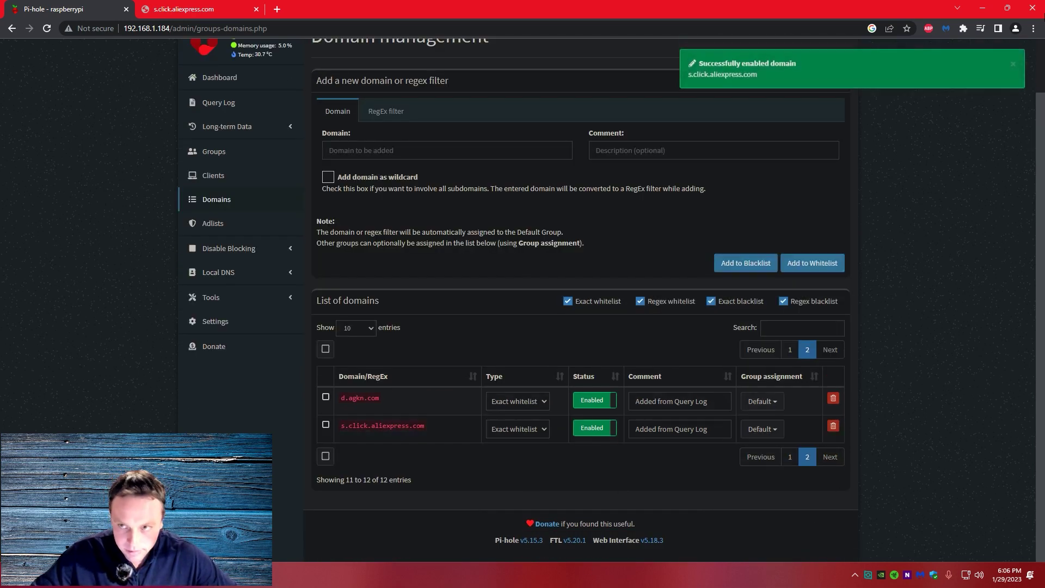
Restart Google Chrome and bring up the Shopping results for goku
click(1030, 13)
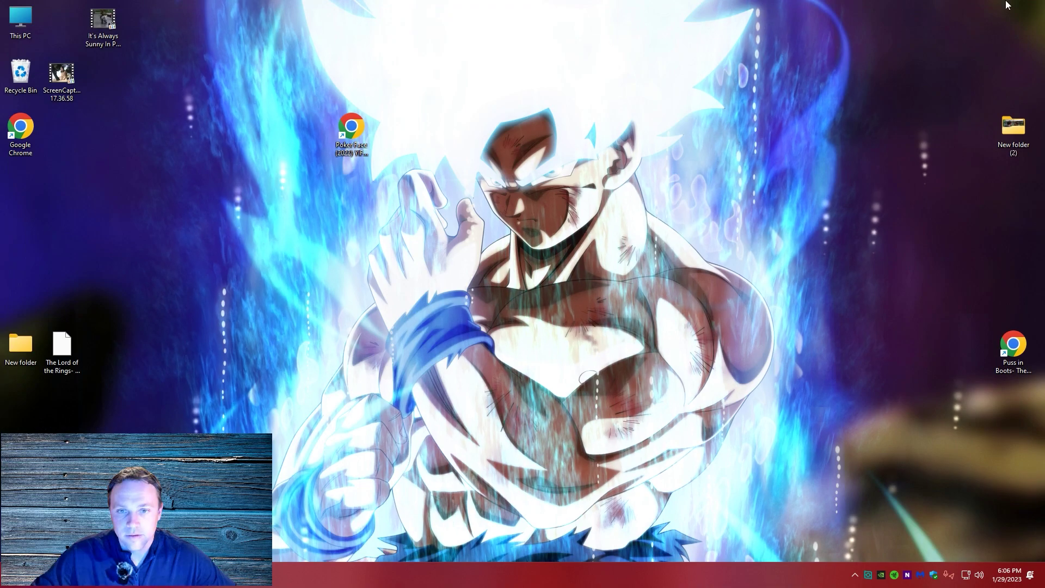
double_click(20, 130)
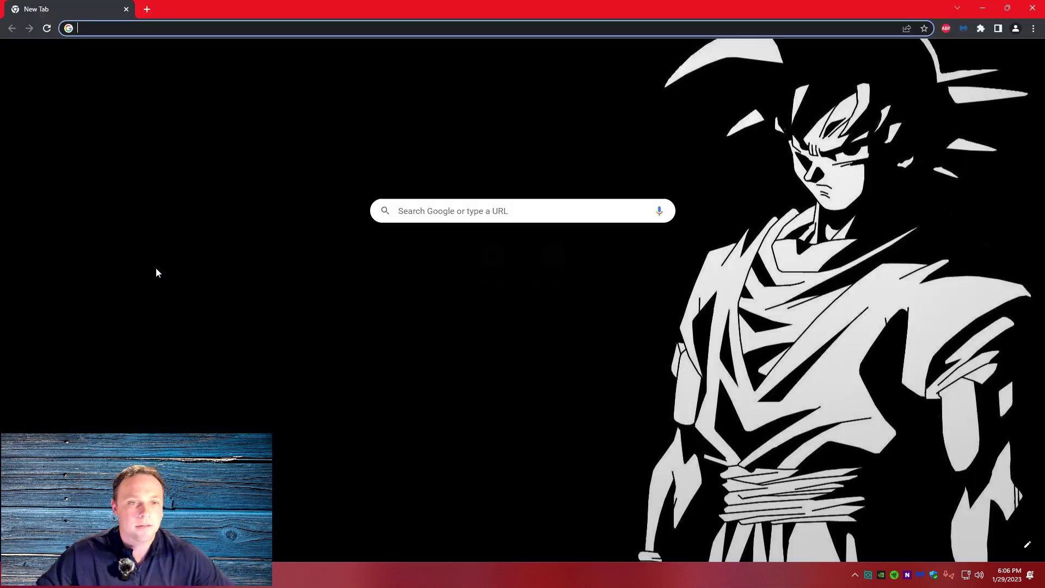
text(goku)
key(Return)
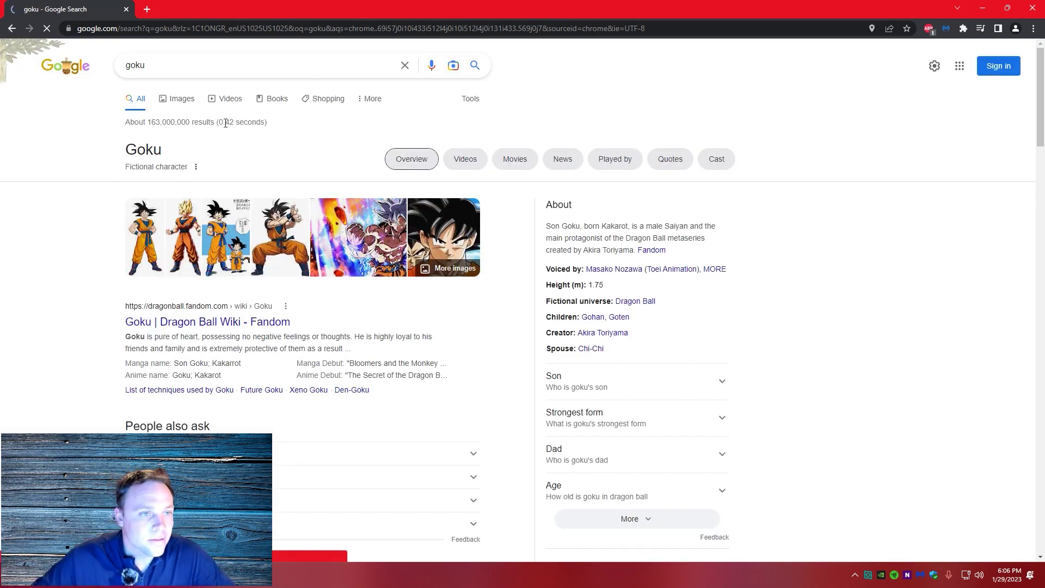
click(325, 99)
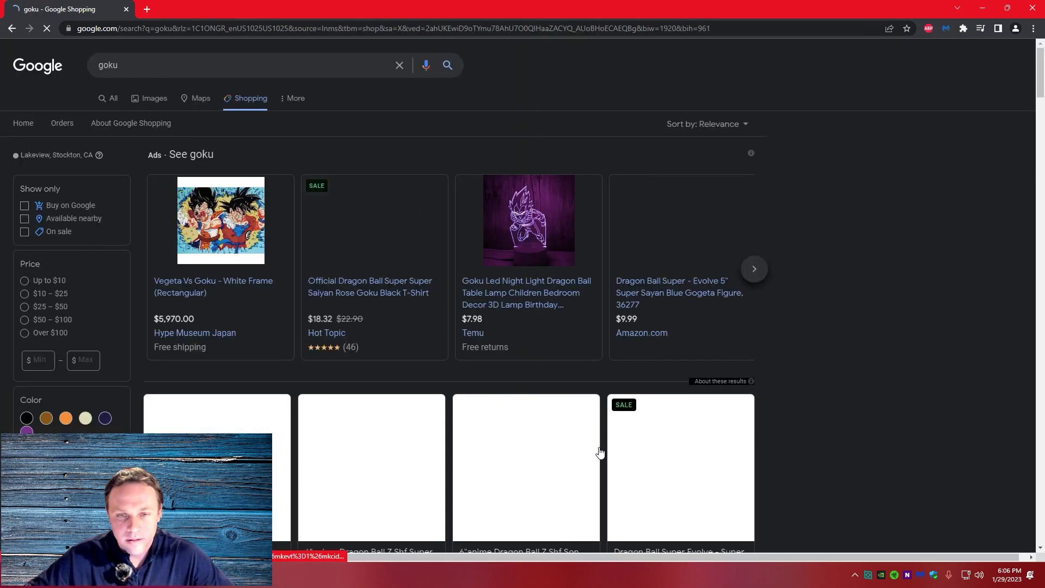
Test the AliExpress link of the $20.75 Bandai Goku Ultra Instinct figure in the shopping results and close the page it opens
scroll(626, 425, down, 6)
scroll(621, 387, down, 15)
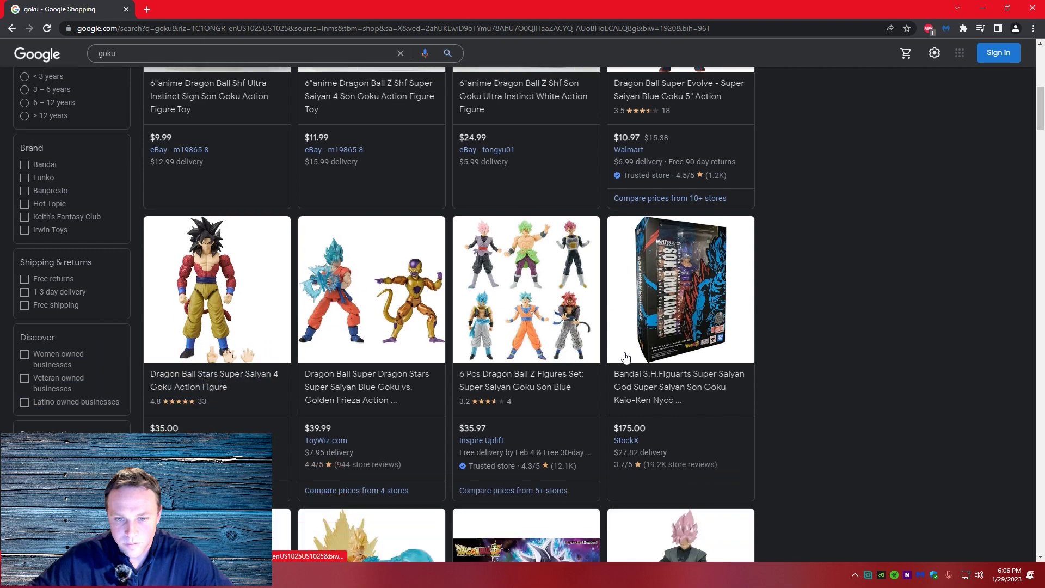
scroll(622, 340, down, 9)
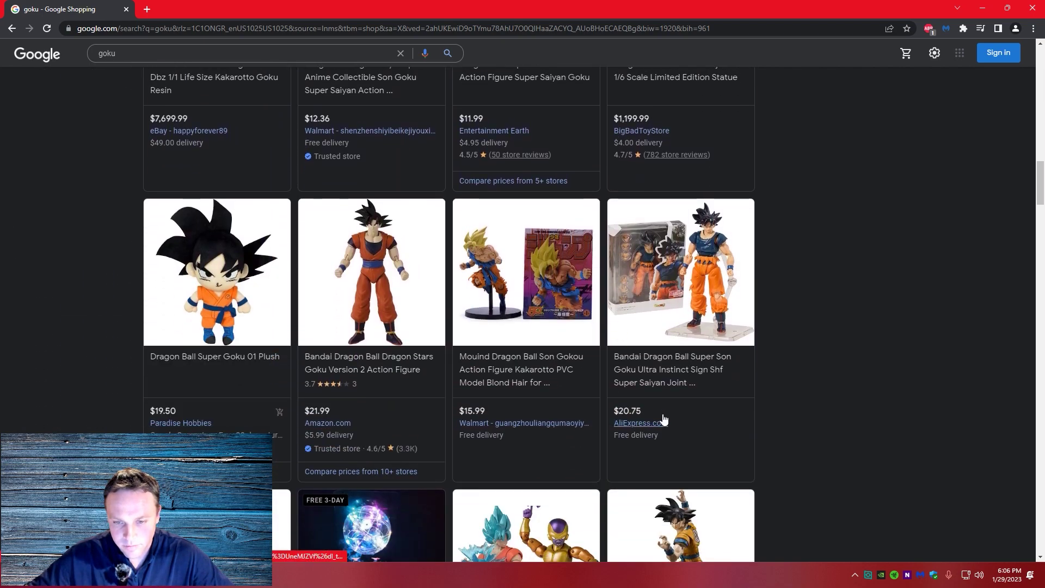
click(662, 420)
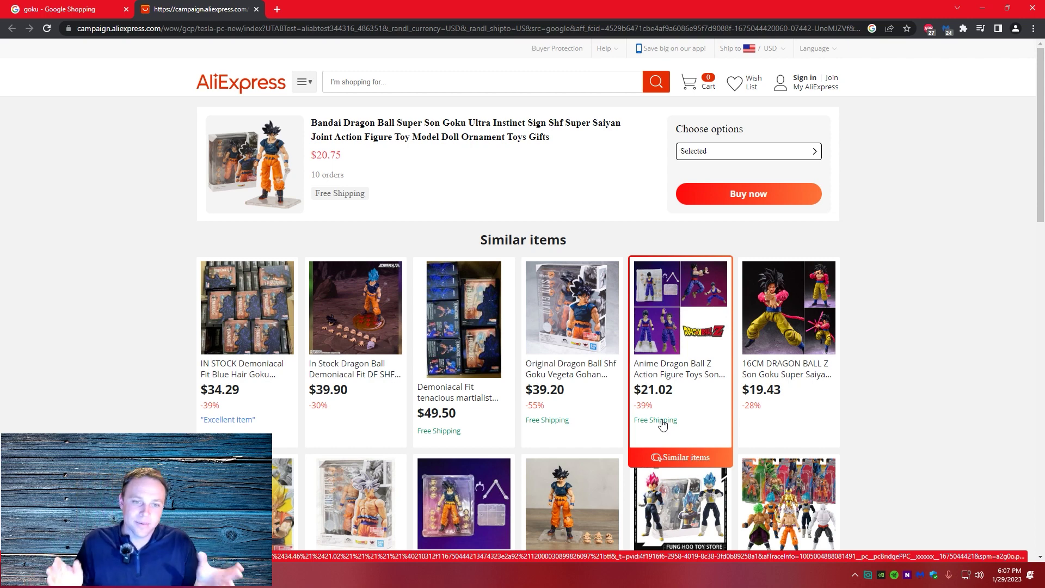
click(256, 9)
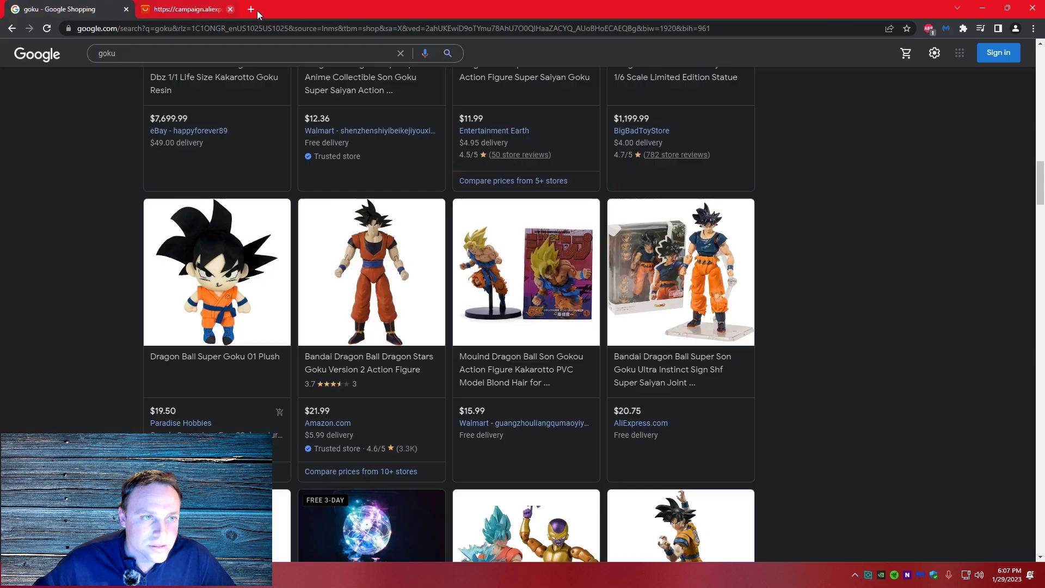
Search Google Shopping for car parts in place of goku, accepting the suggested spelling correction
click(107, 53)
double_click(107, 53)
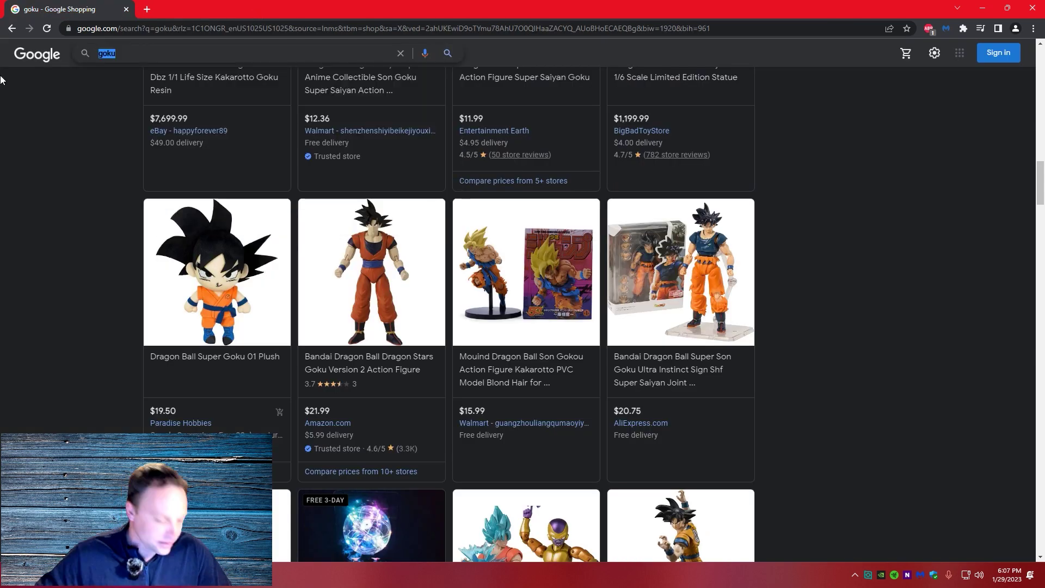
text(casr parts)
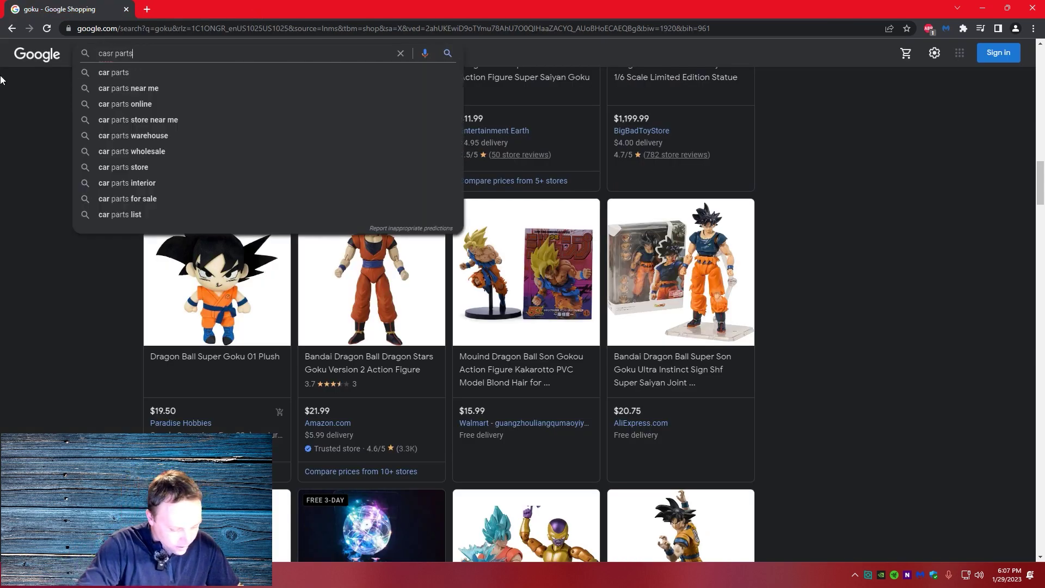
key(Return)
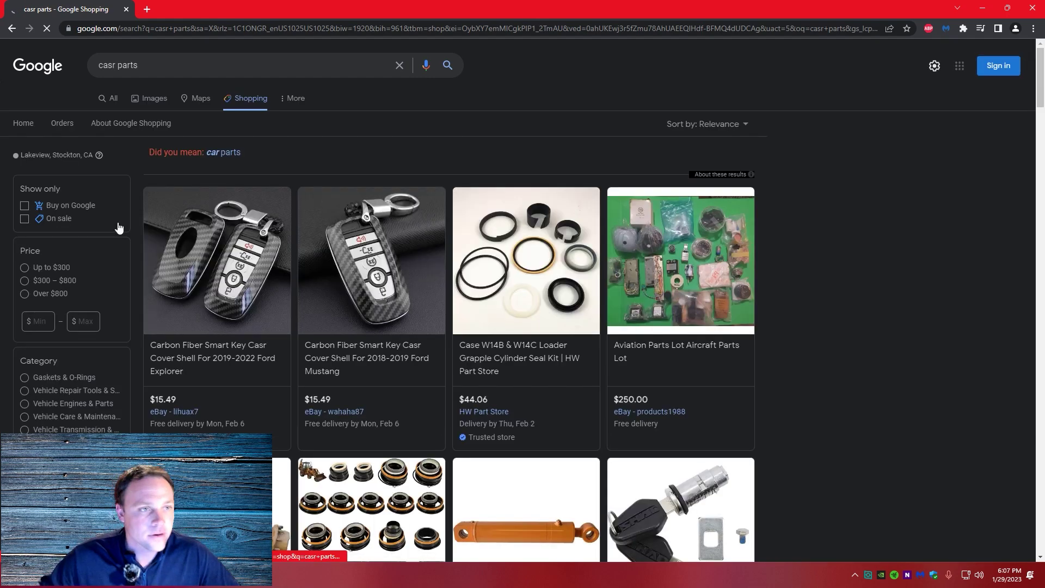
click(149, 156)
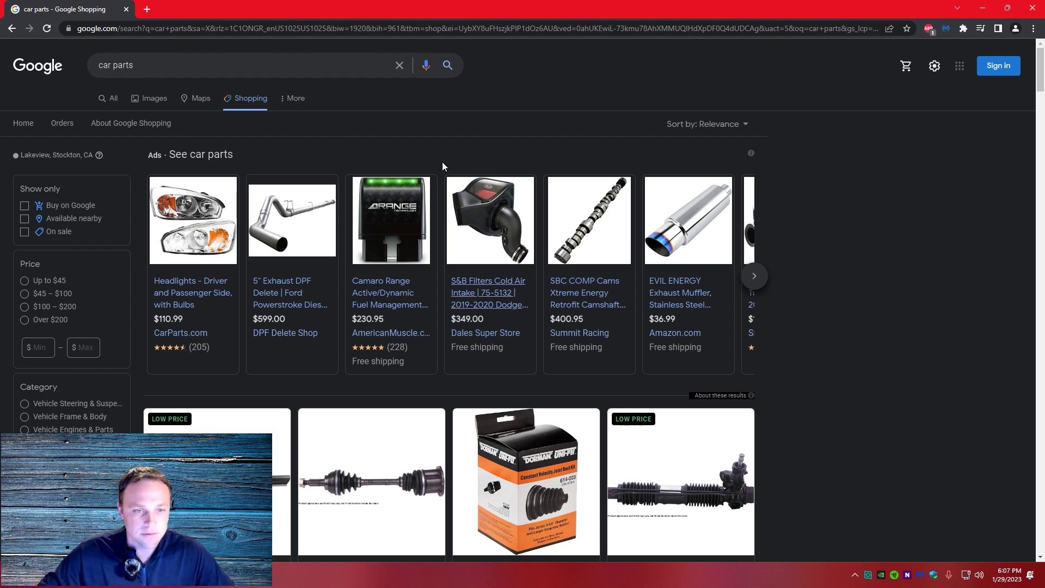
Test the car parts ads by opening AmericanMuscle's Camaro Range product and 1AAuto's TRQ radiator and condenser
click(386, 341)
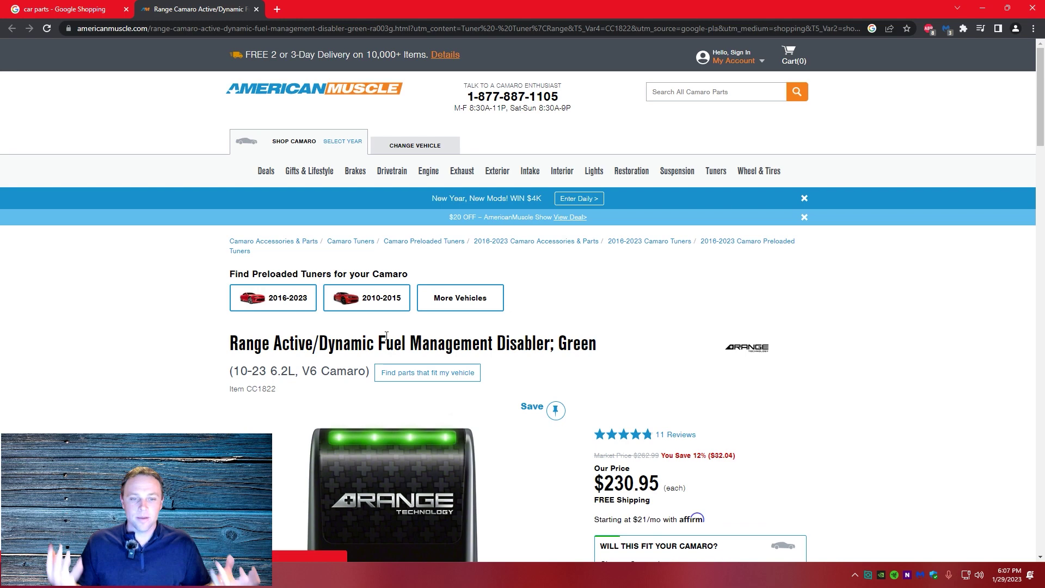
click(32, 9)
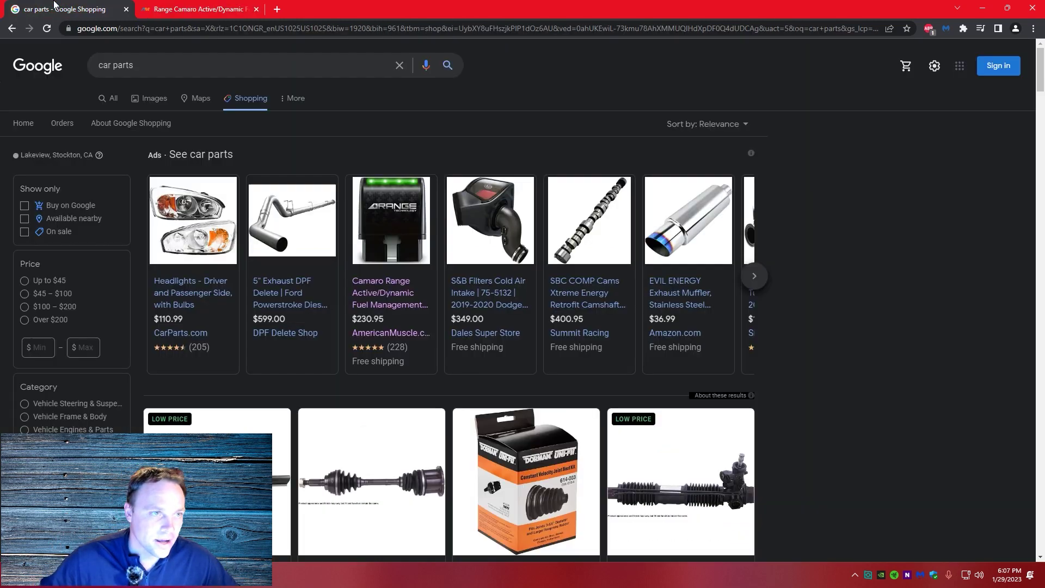
click(753, 281)
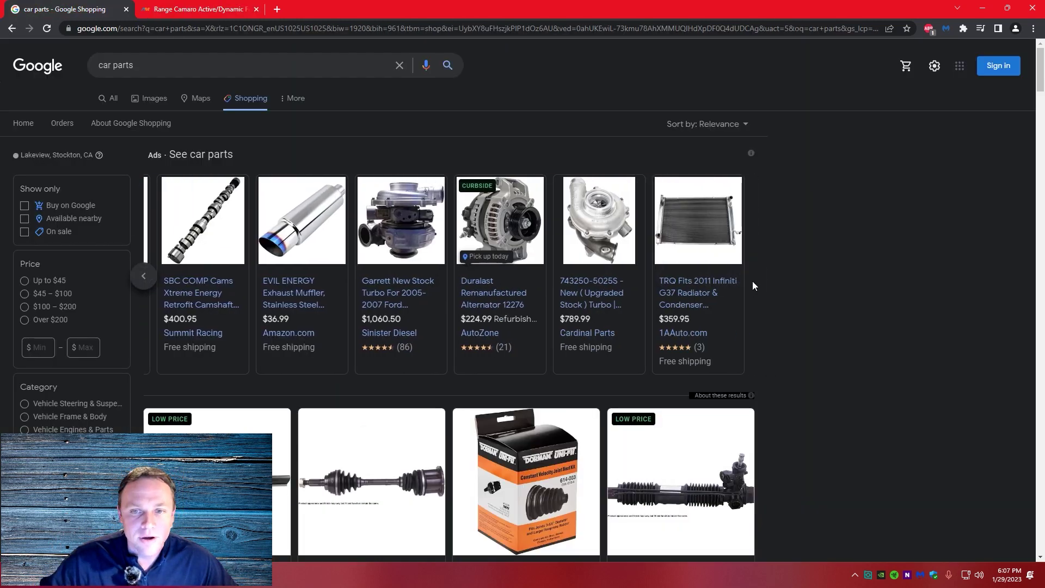
click(668, 289)
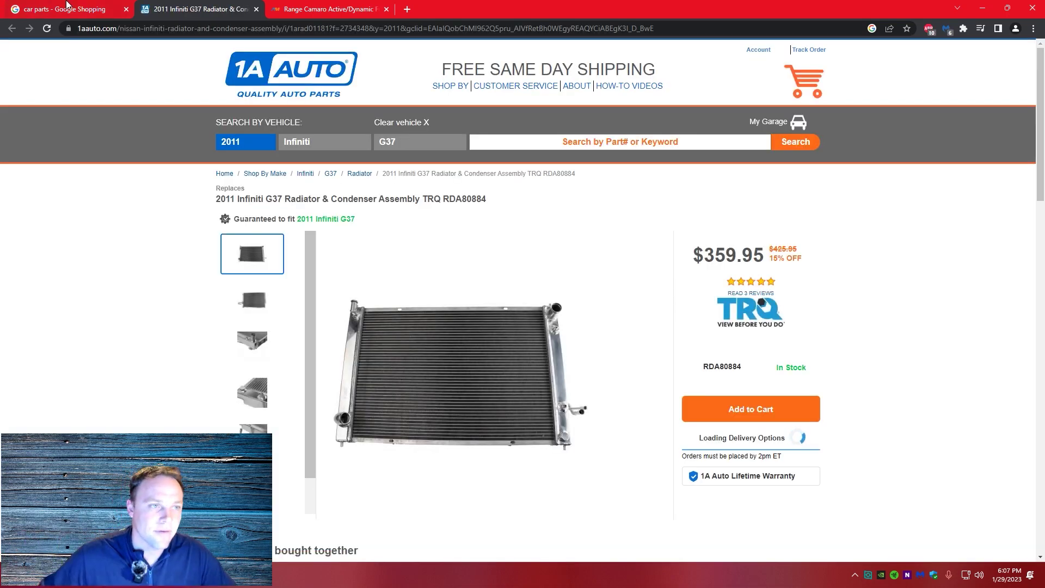
Return to the car parts shopping results and search for plants instead
click(95, 9)
triple_click(219, 67)
text(plants)
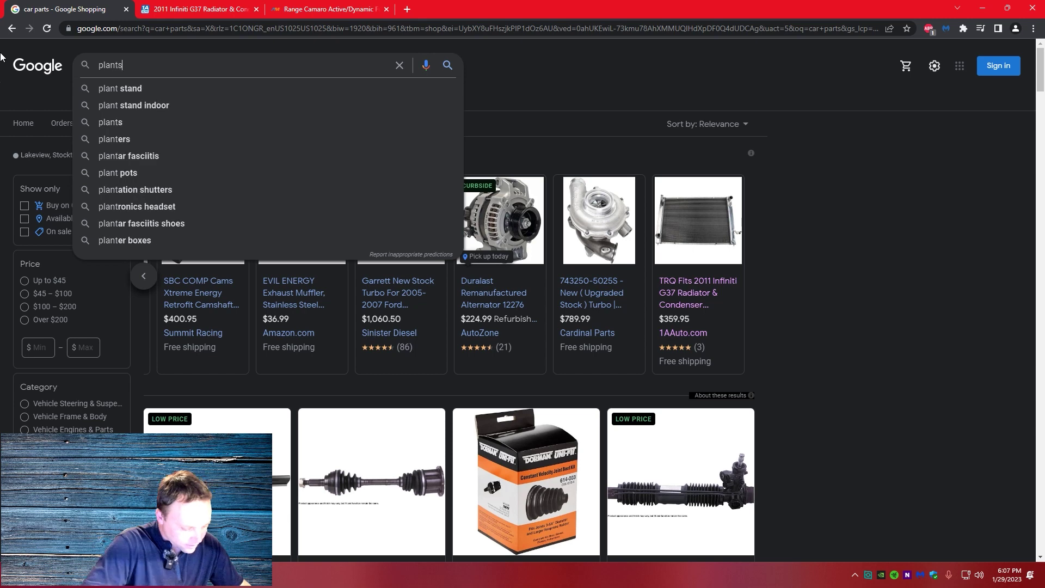
key(Return)
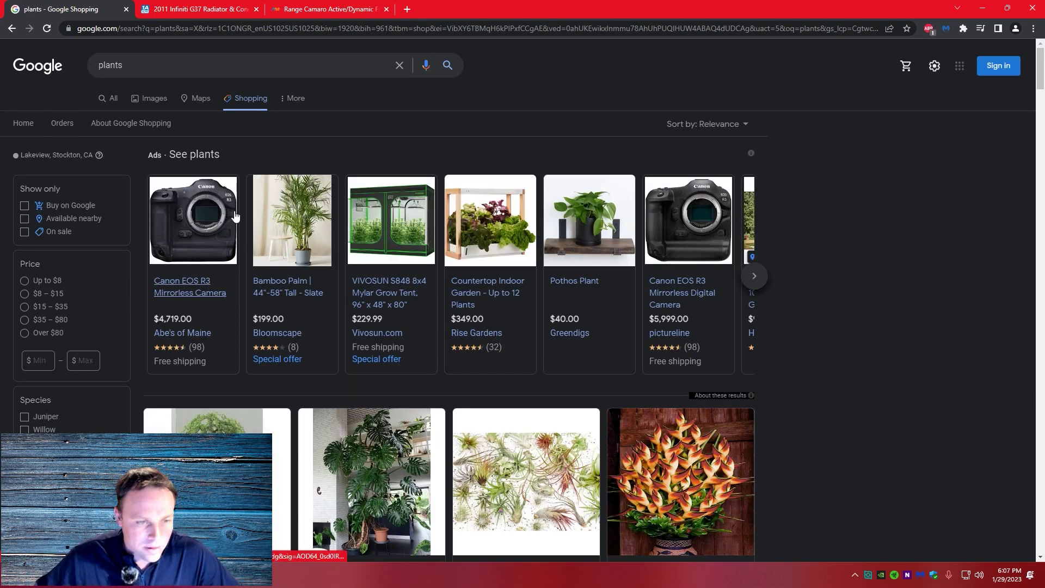
Test the plants ads by opening Bloomscape's Bamboo Palm and pictureline's Canon EOS R3 camera
click(272, 333)
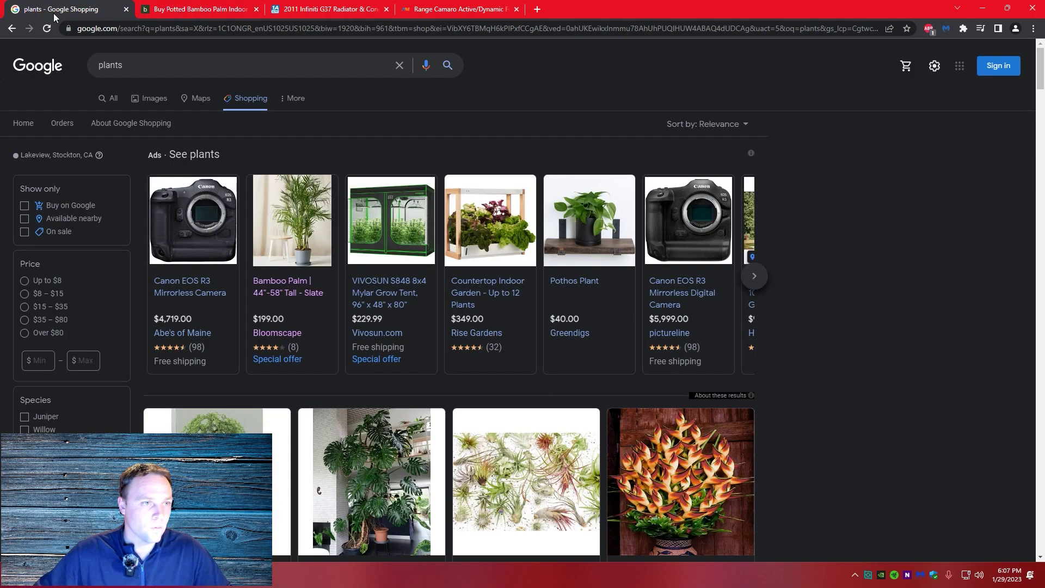
click(50, 12)
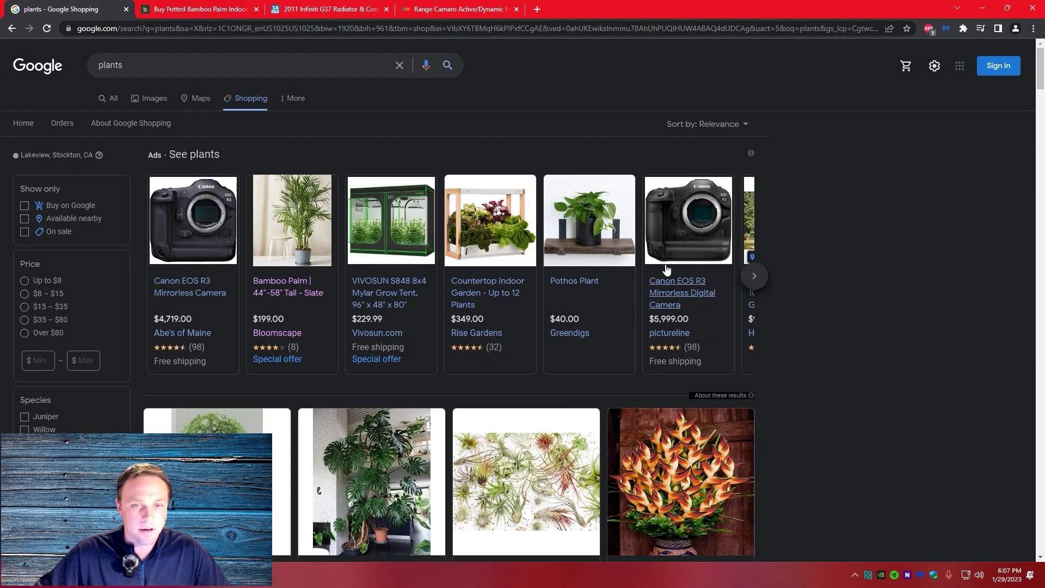
click(660, 333)
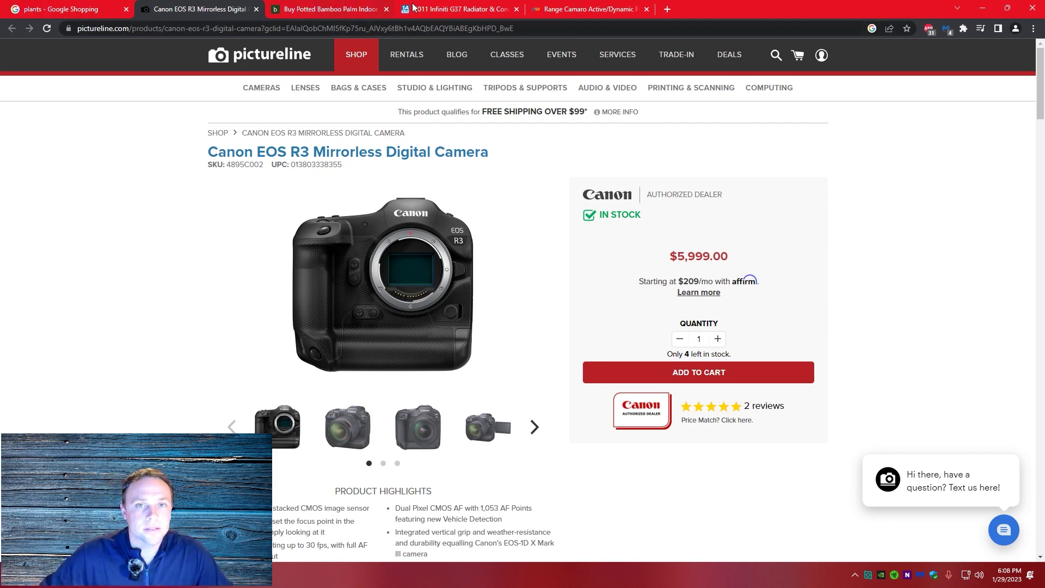
Load Pi-hole's admin page at 192.168.1.184/admin in place of the plants shopping results
click(68, 8)
click(136, 34)
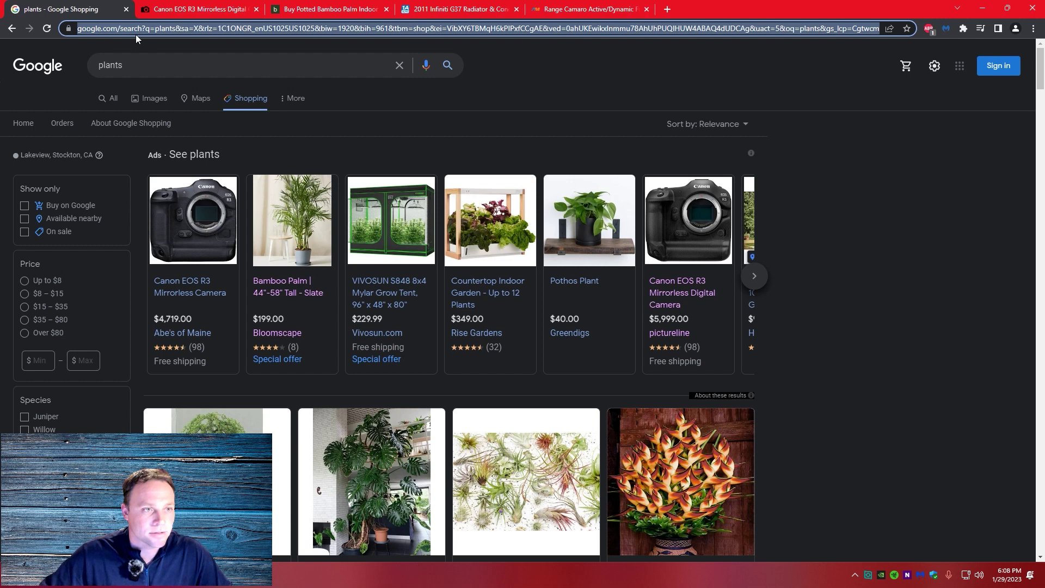
text(192.168.1.1)
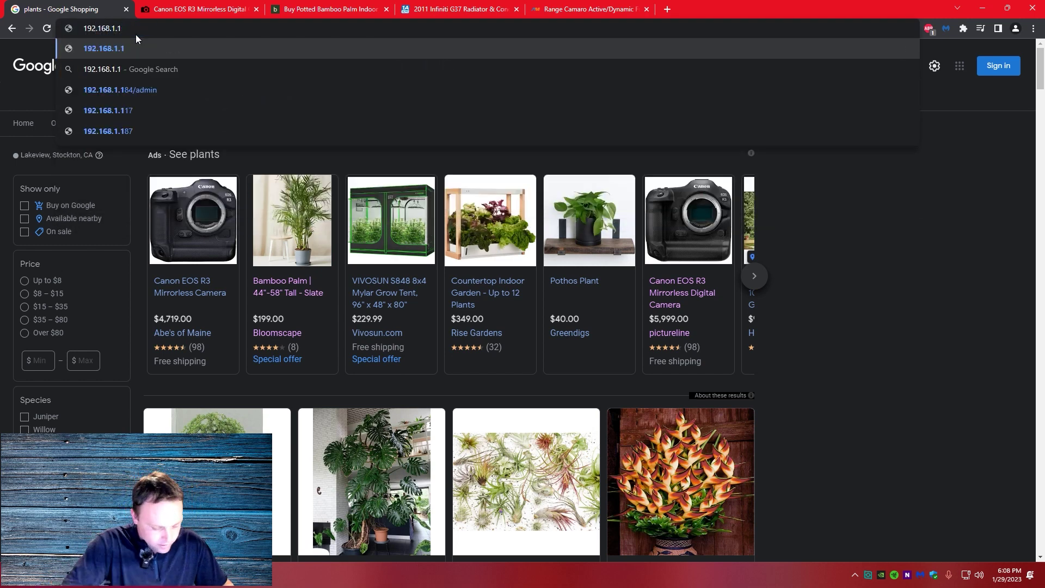
text(84/)
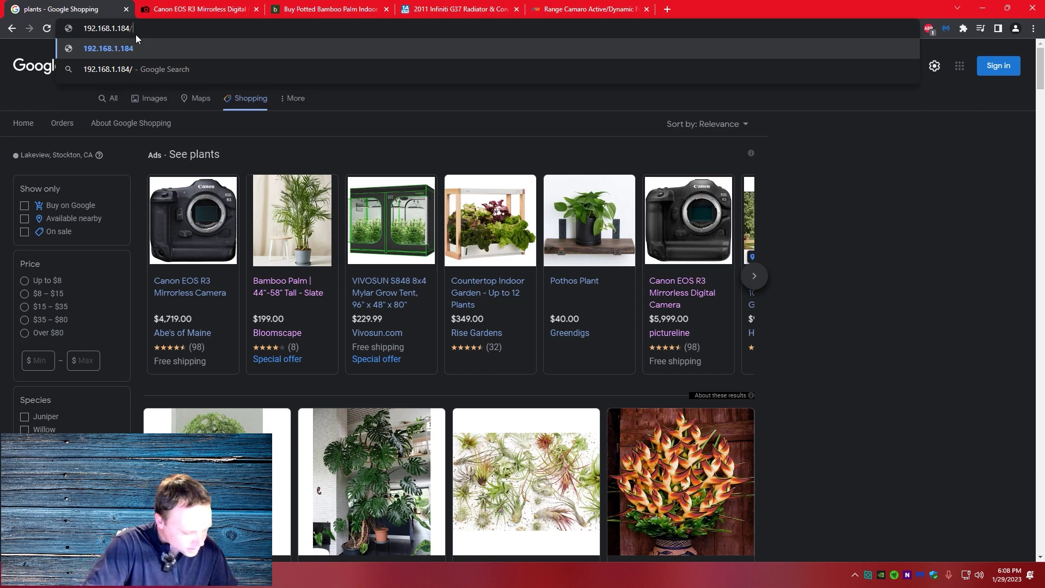
text(admin)
key(Return)
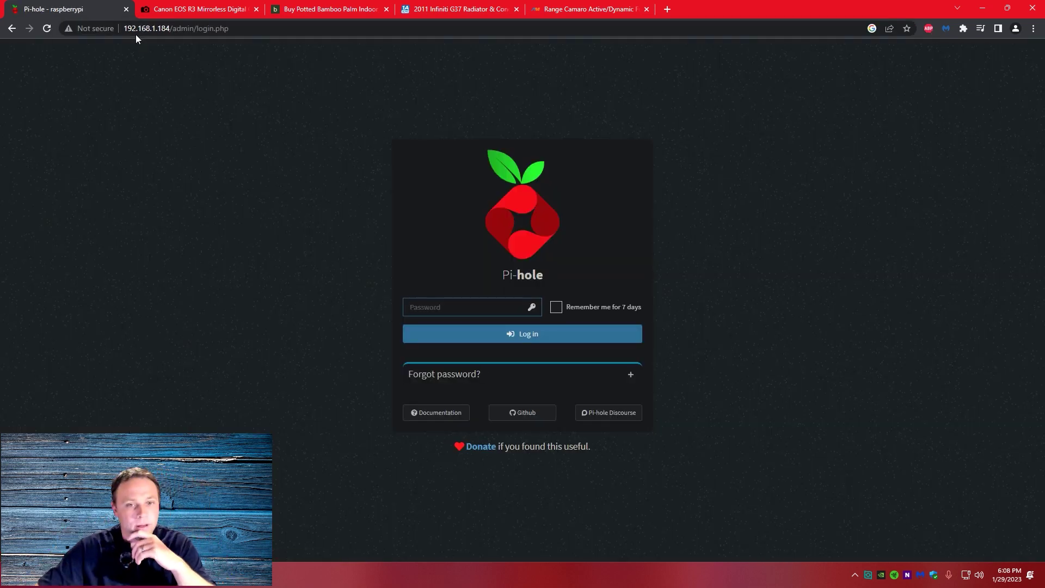
Log in to Pi-hole with the admin password and refuse to have the browser save it
text(••••••)
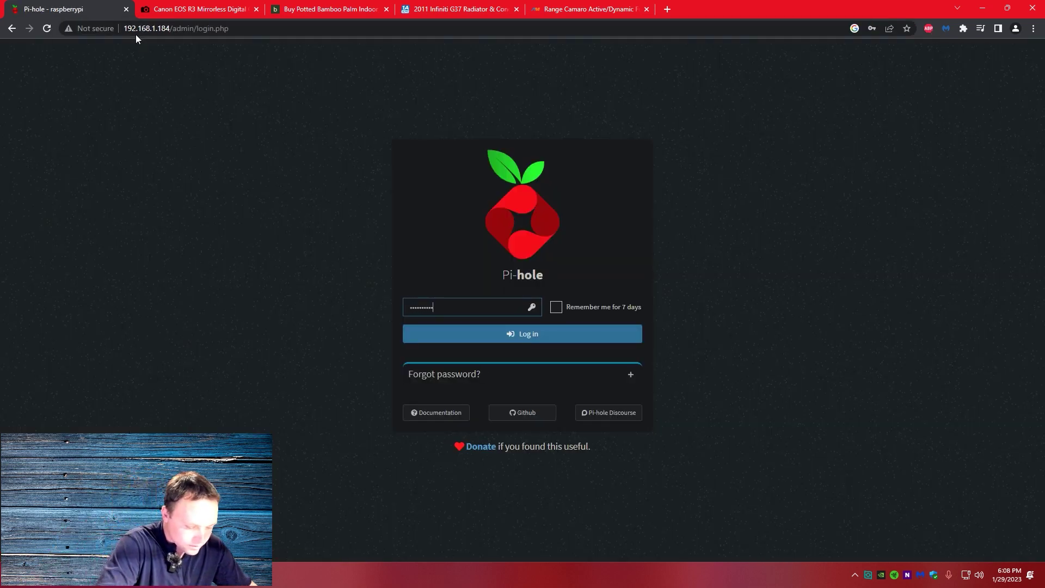
key(Return)
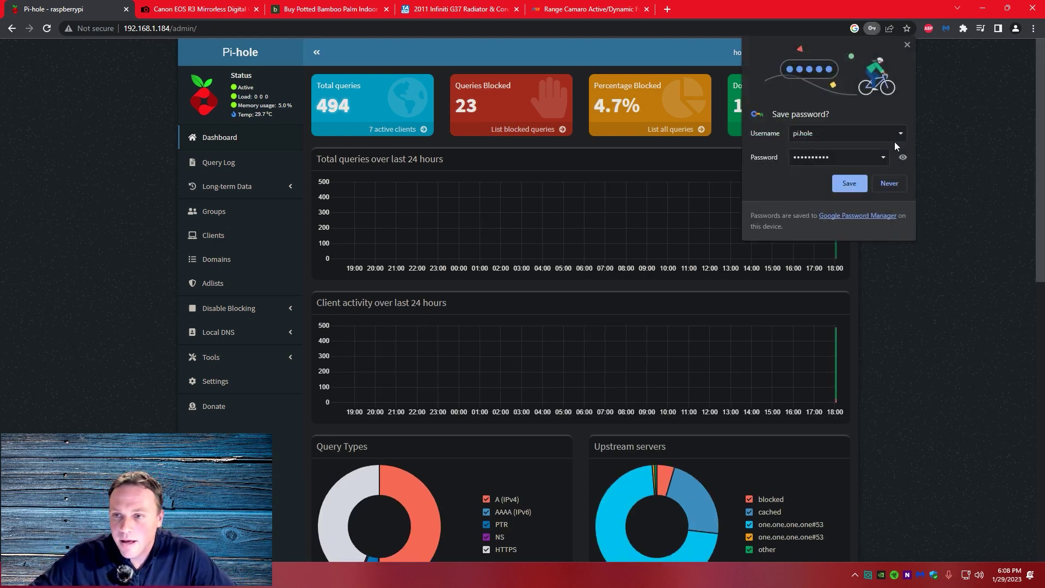
click(889, 182)
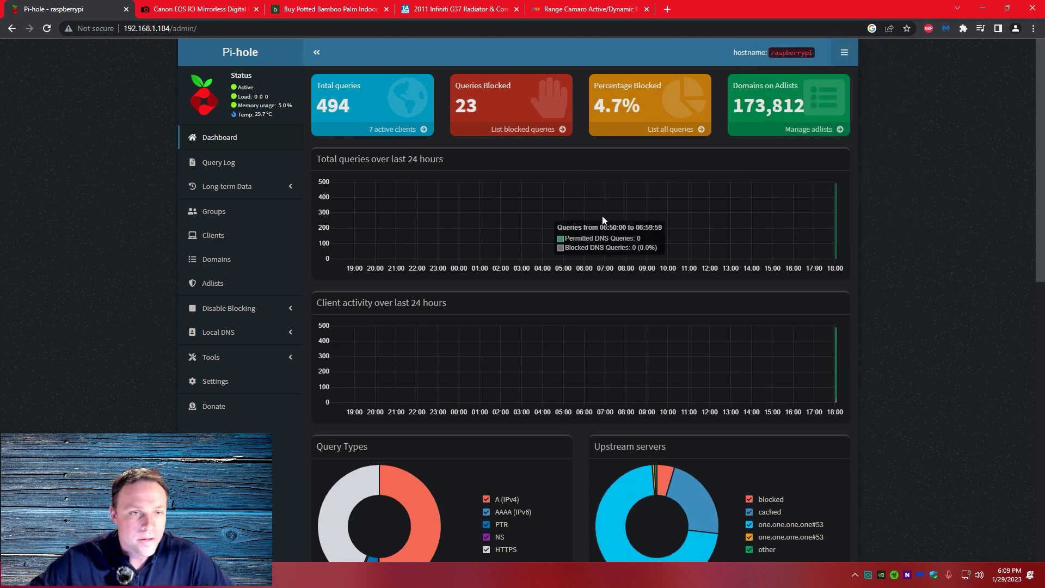
Review the whitelist entries on the second page of Pi-hole's domain list and return to the dashboard
click(210, 239)
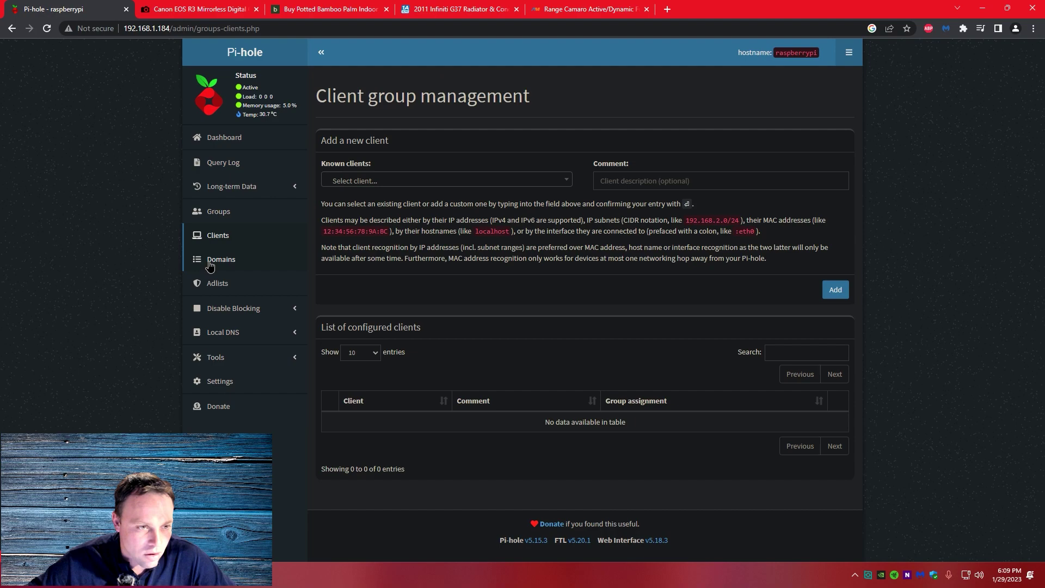
click(218, 260)
scroll(723, 458, down, 5)
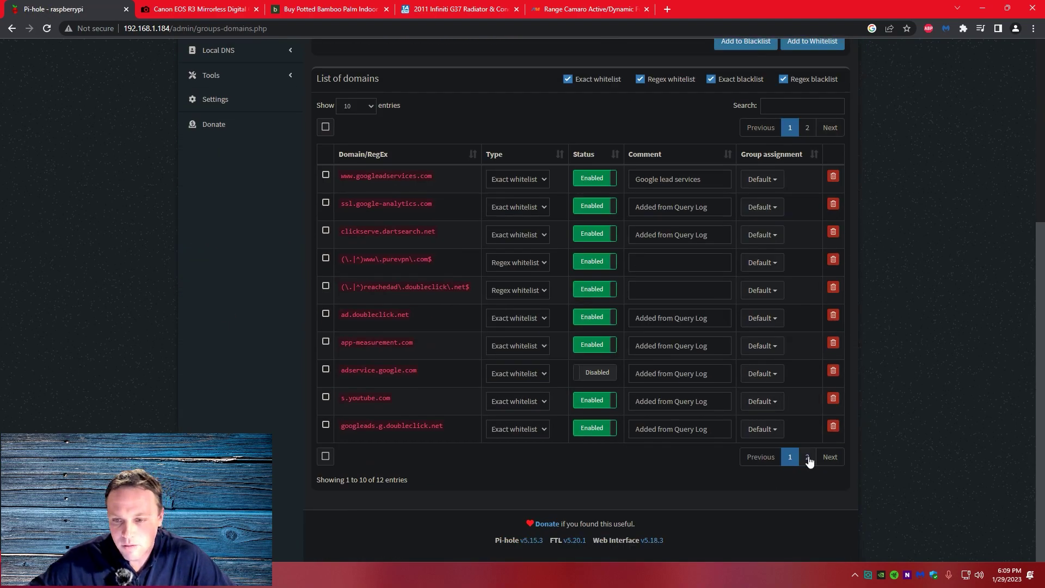
click(810, 460)
scroll(719, 426, up, 1)
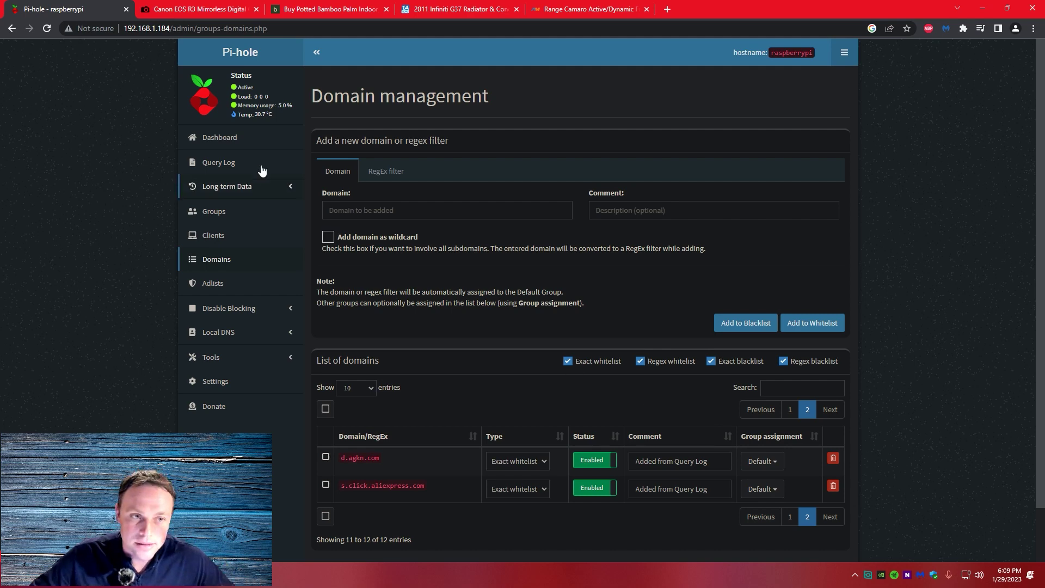
click(245, 144)
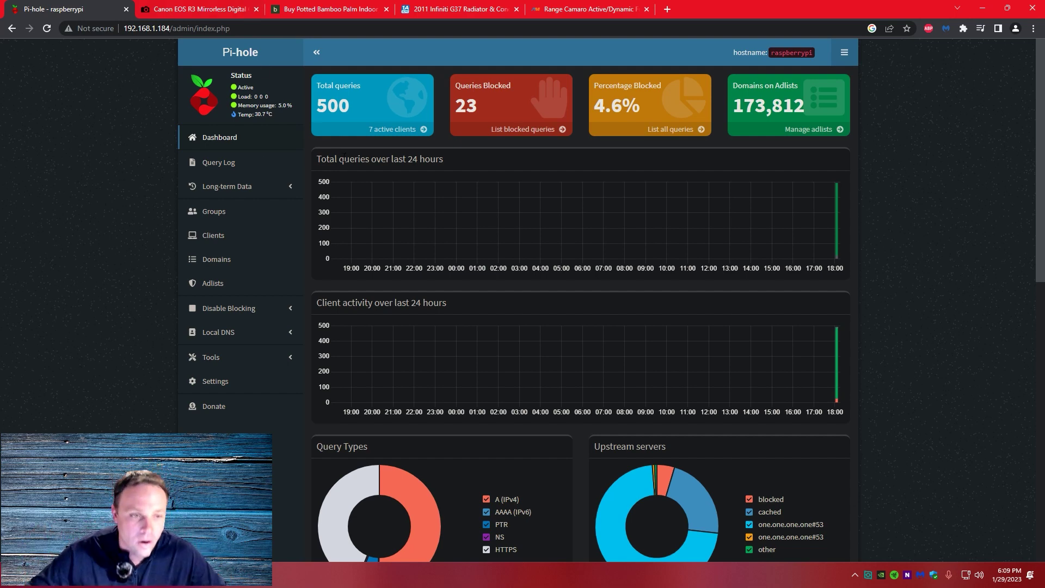
Run Pi-hole's Update Gravity tool to refresh the list of blocked domains
click(233, 378)
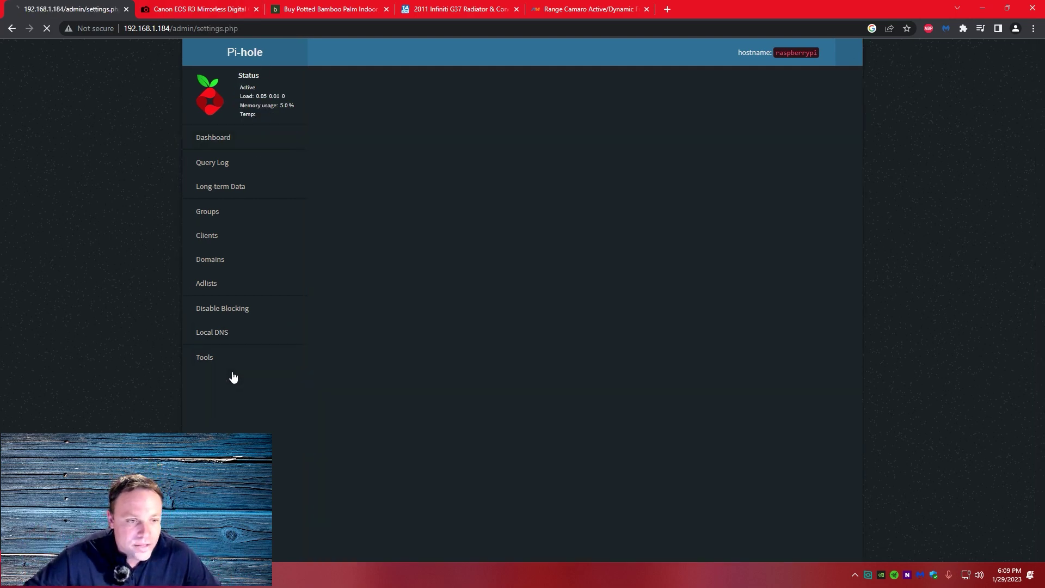
click(236, 365)
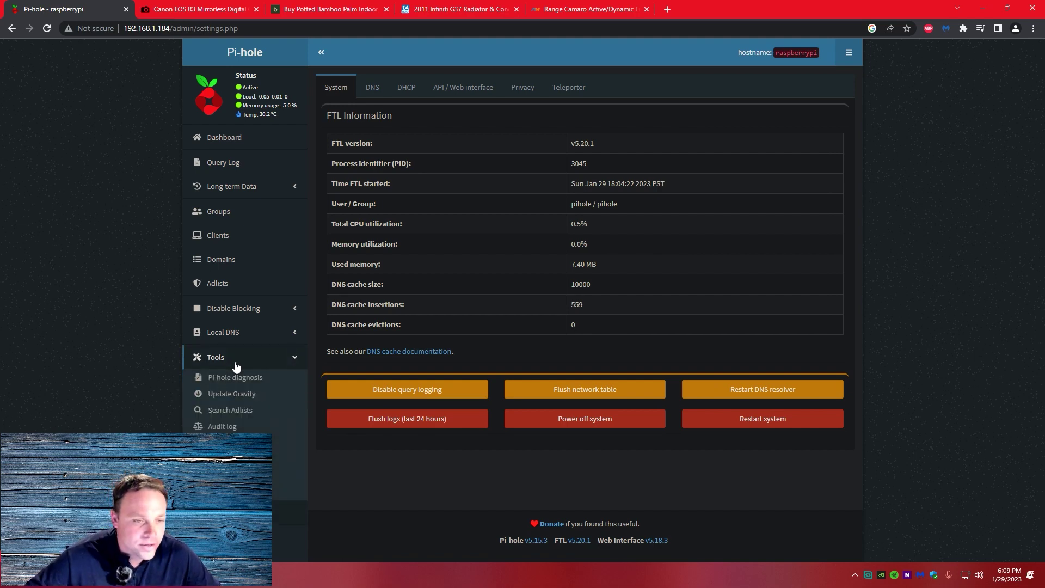
click(245, 394)
click(565, 144)
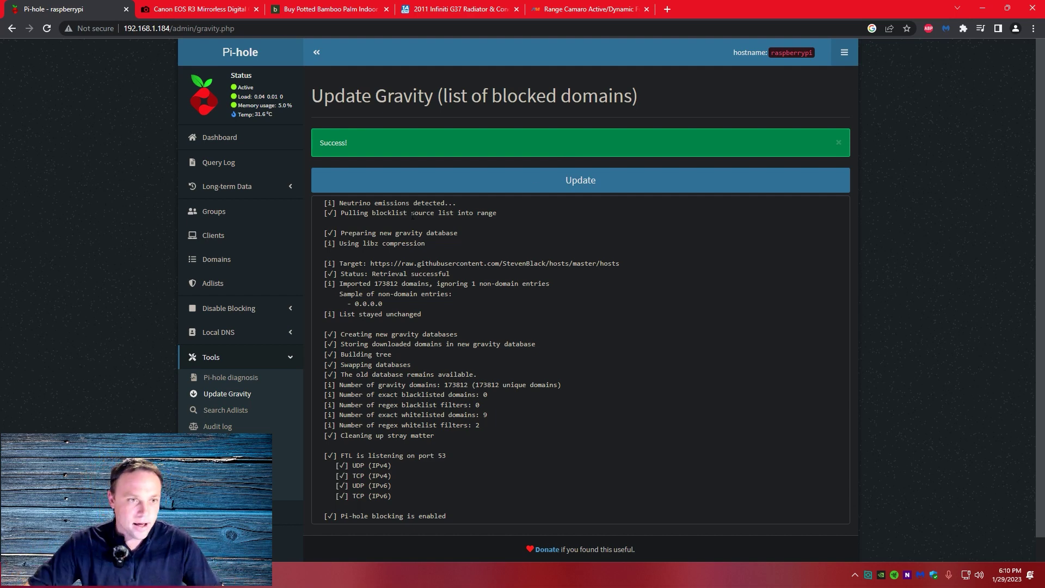
Check on the dashboard how recently the adlists were updated, and view the adlist and domain management pages
click(242, 139)
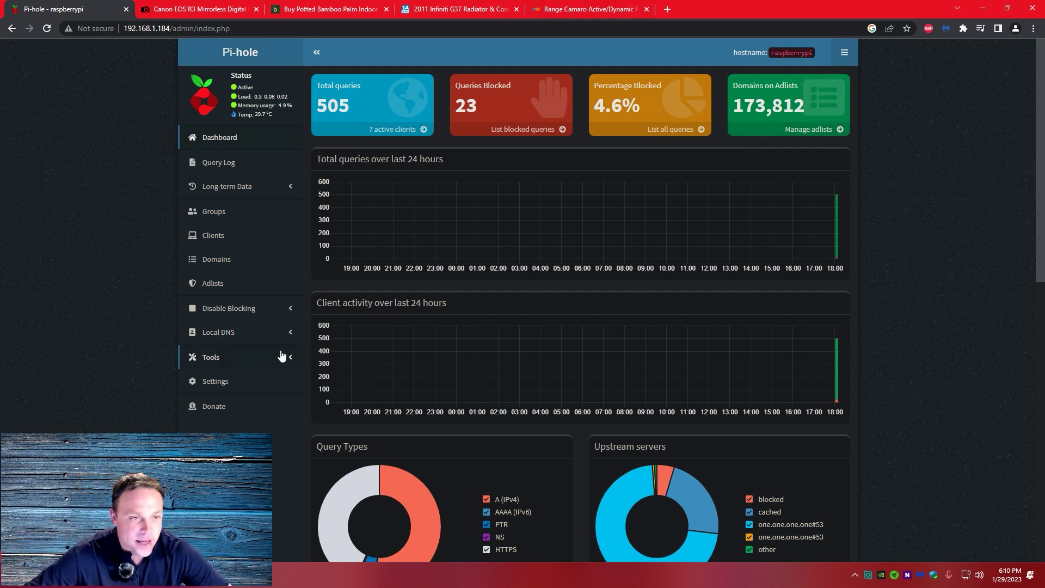
mouse_move(747, 106)
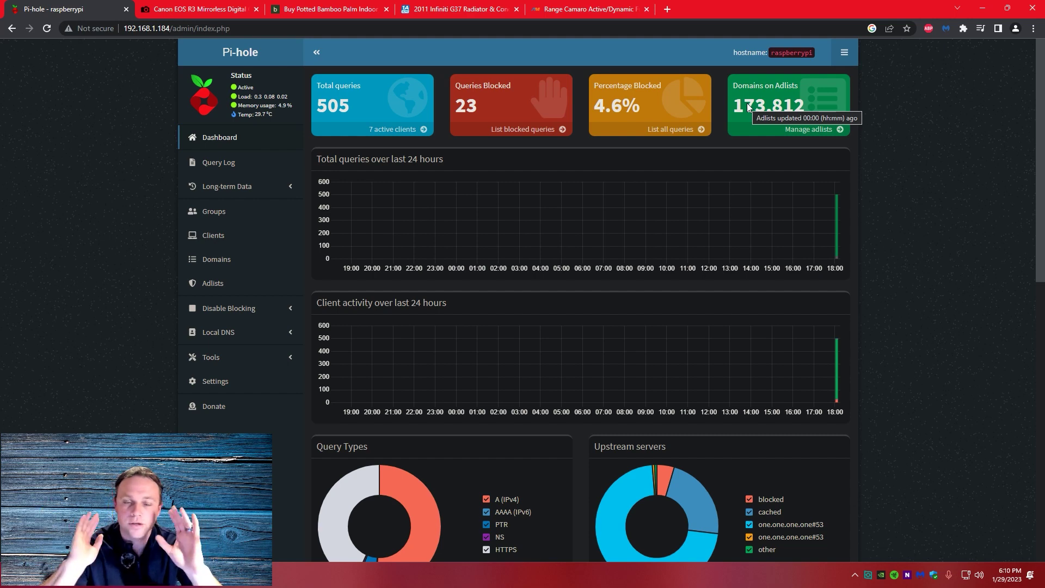
click(214, 285)
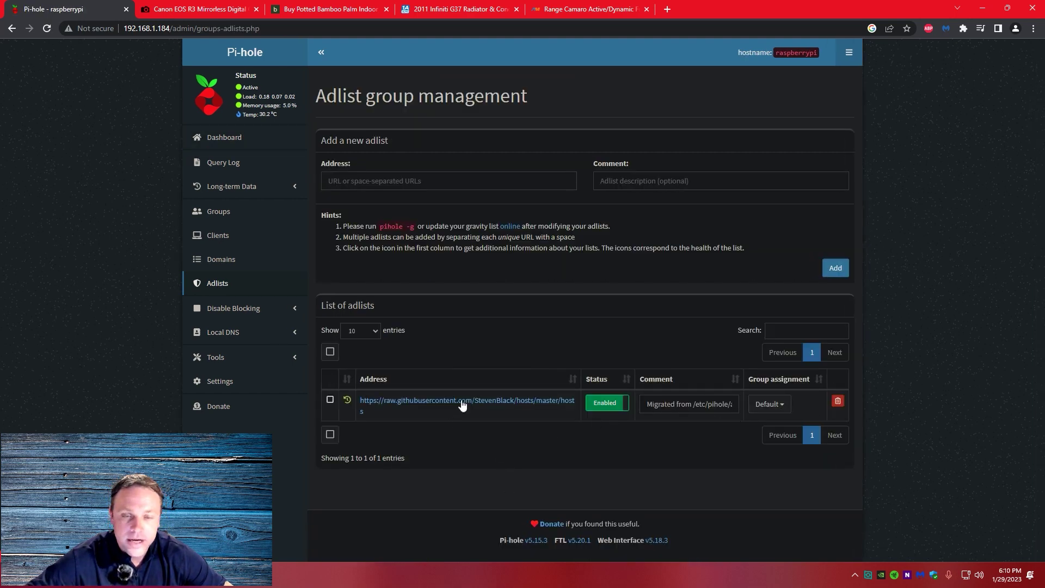
click(227, 261)
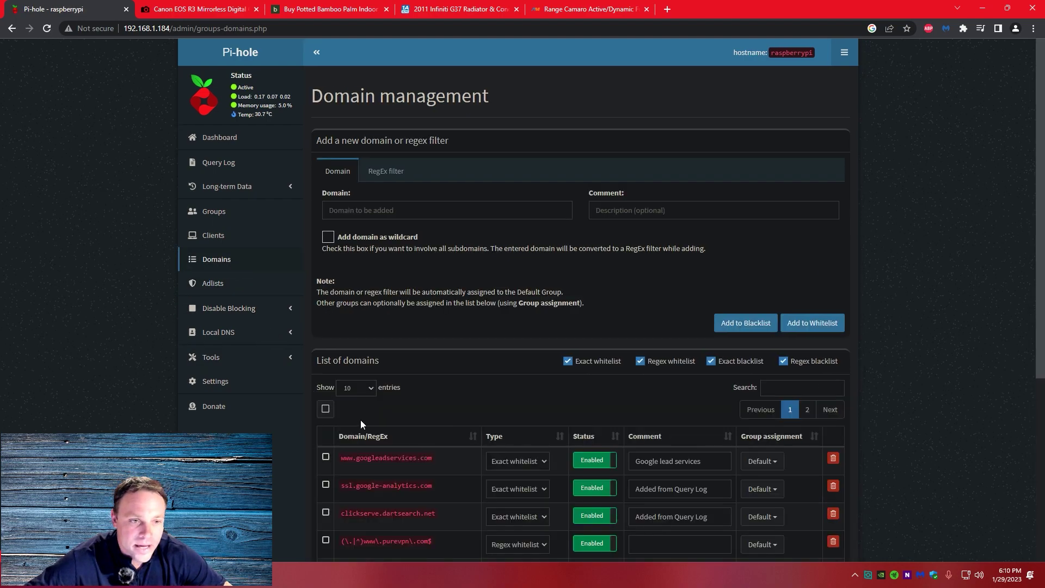
Review the entries in Pi-hole's domain list, and open the Teleporter backup and restore settings
scroll(521, 422, down, 4)
scroll(522, 422, down, 2)
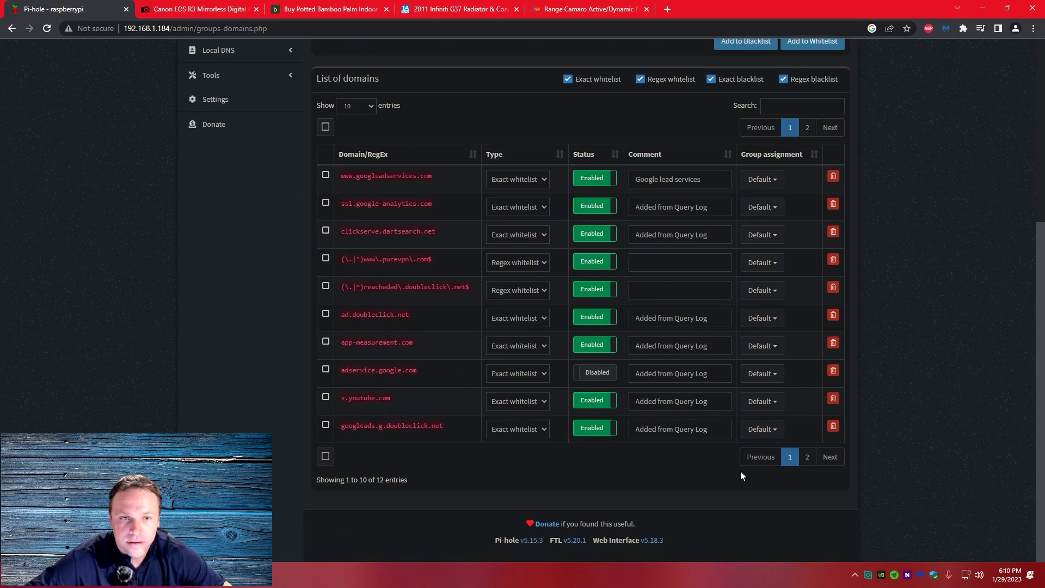
scroll(742, 474, up, 3)
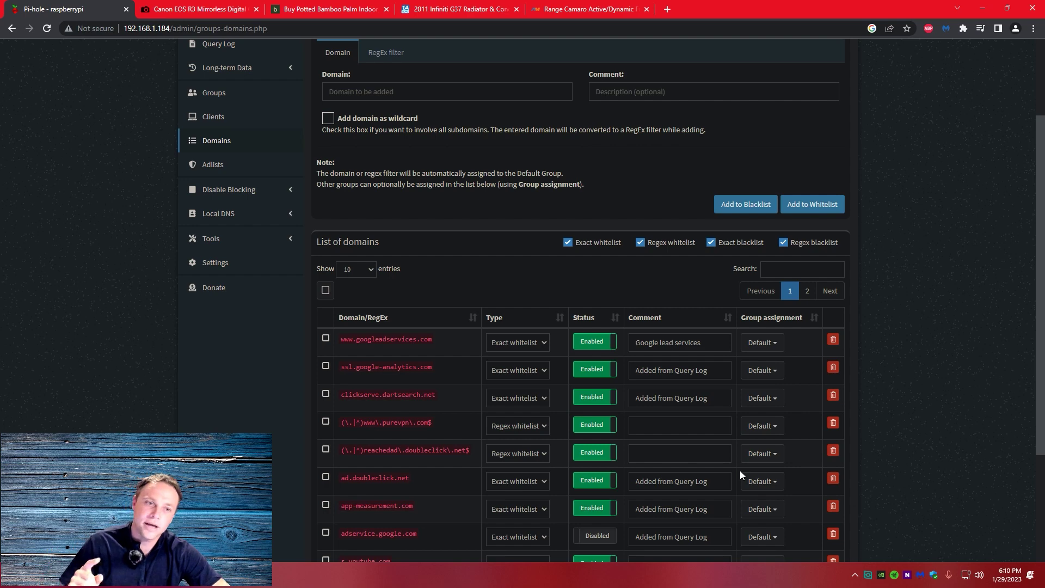
click(266, 267)
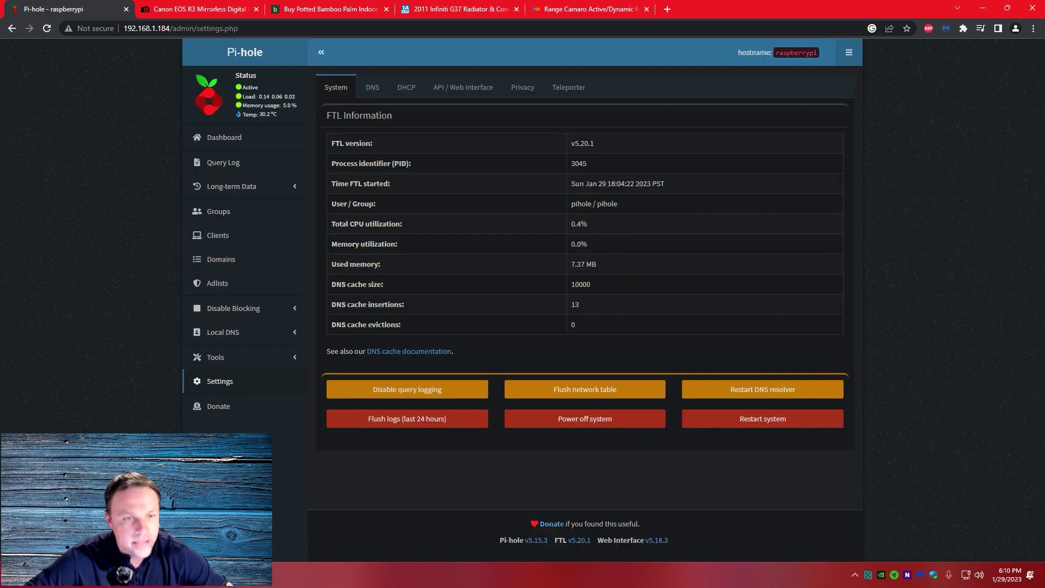
click(572, 89)
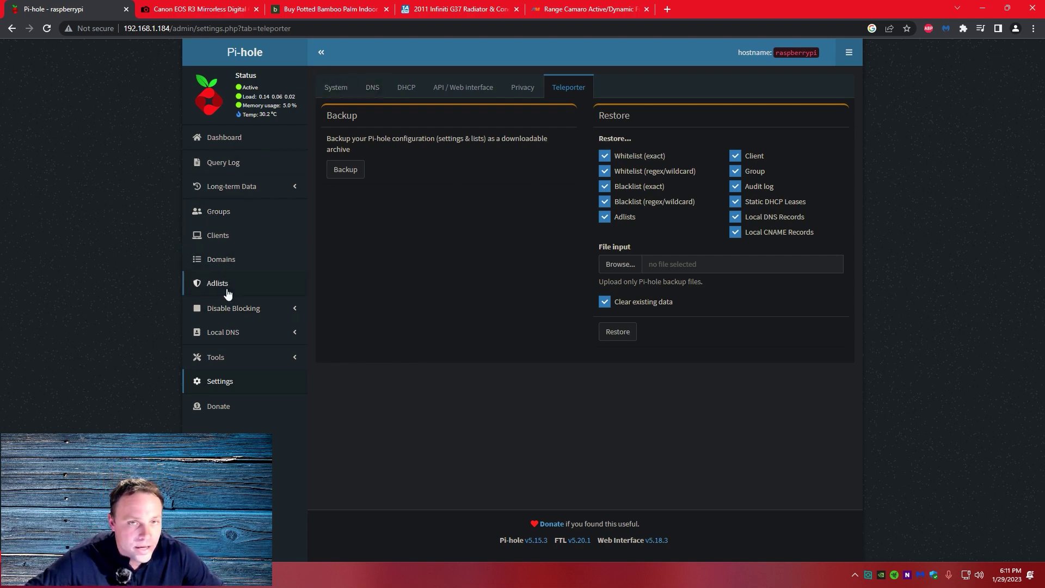
Look over the whitelisted domains on the domain management page again and return to the Teleporter backup options
click(224, 259)
scroll(746, 406, down, 5)
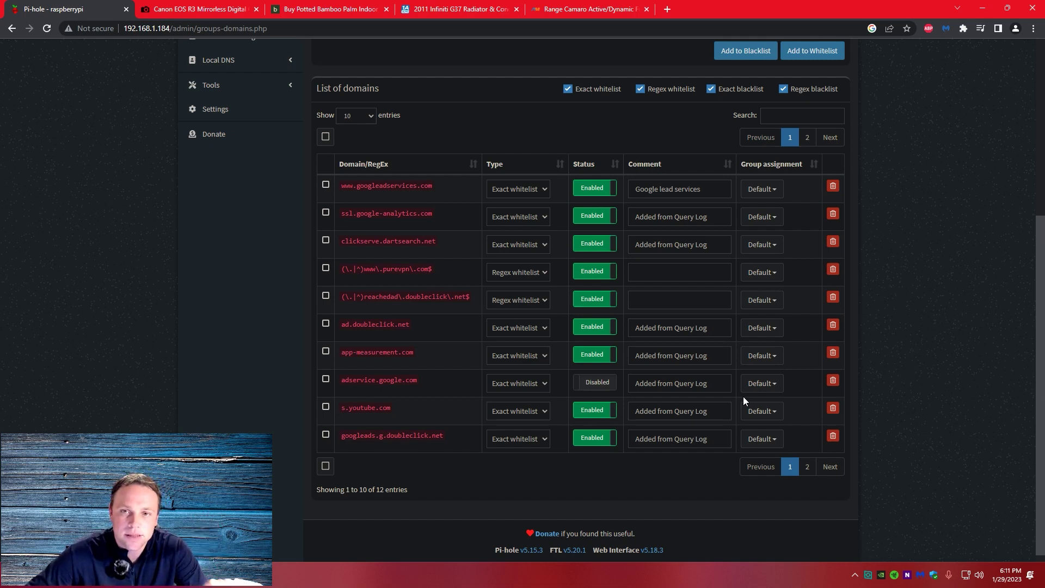
click(249, 115)
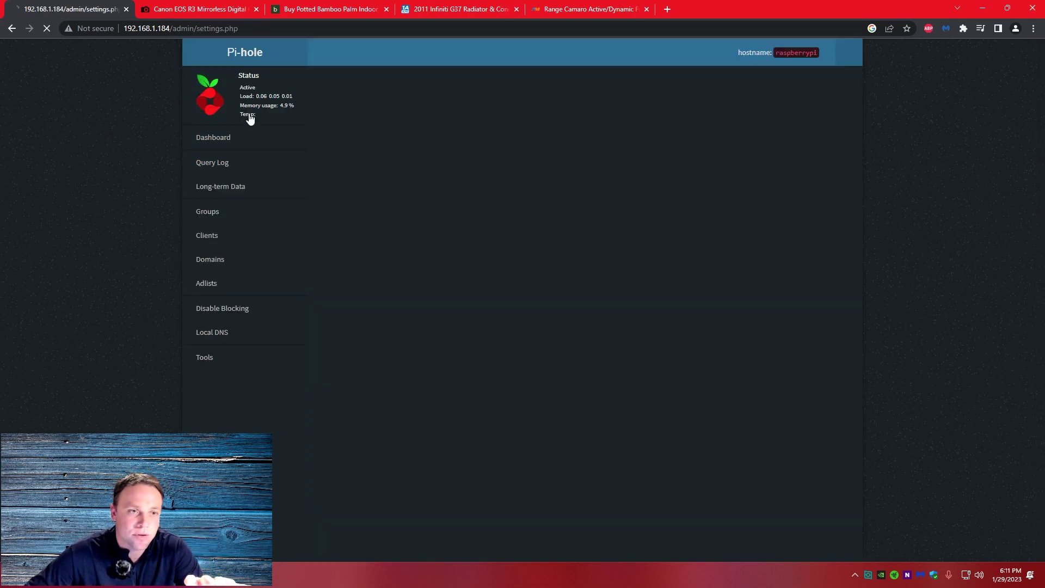
click(556, 86)
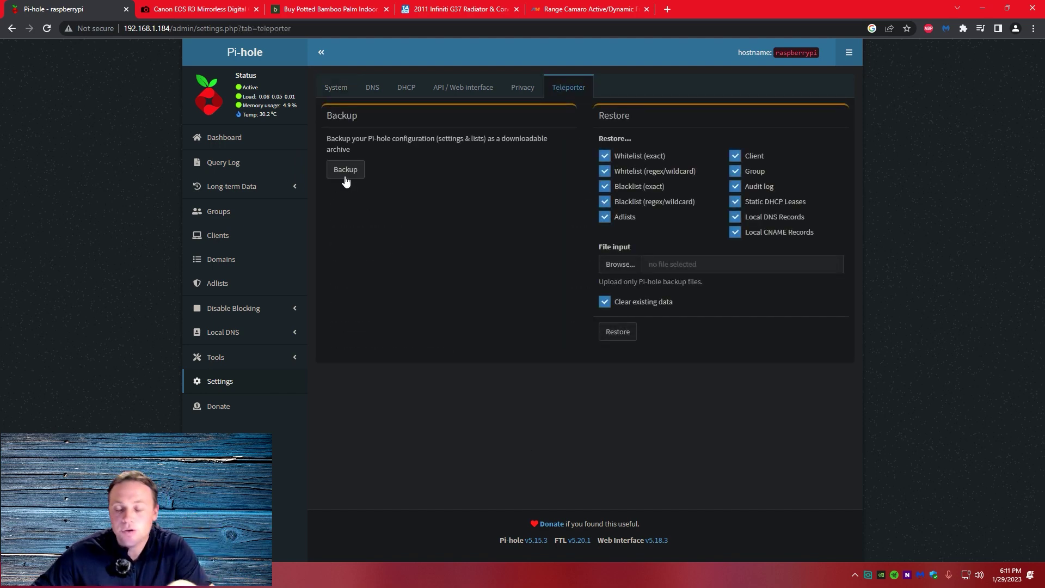
Try out selecting and deselecting all entries on the domain list's first page, and return to the dashboard
click(279, 269)
scroll(383, 400, down, 5)
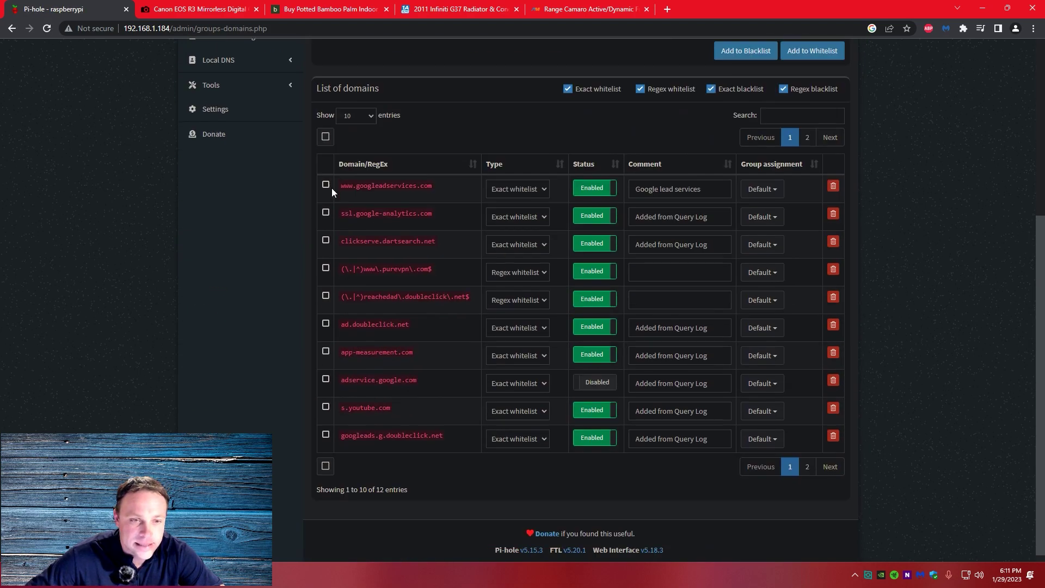
click(326, 137)
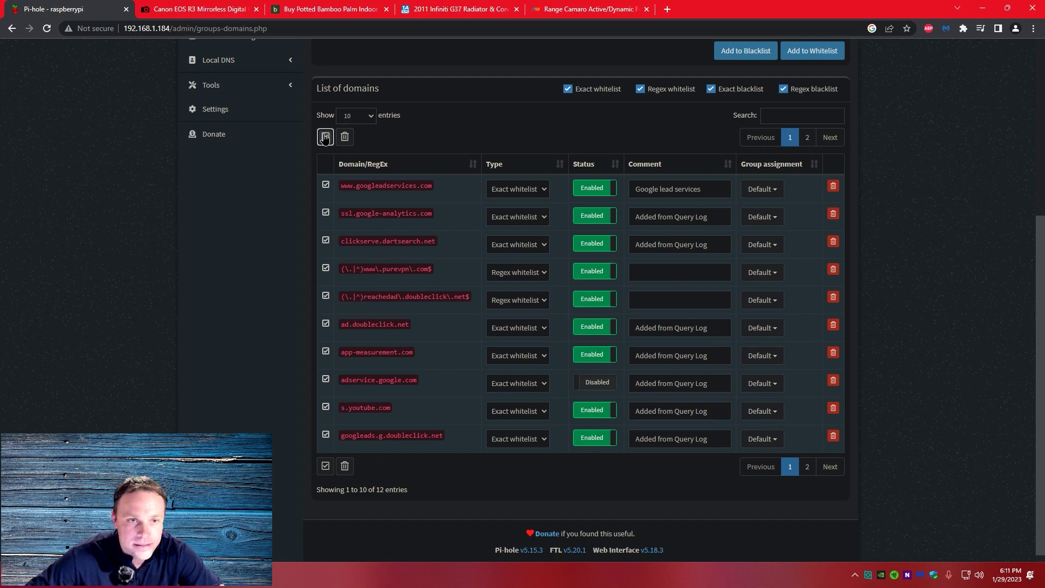
click(325, 137)
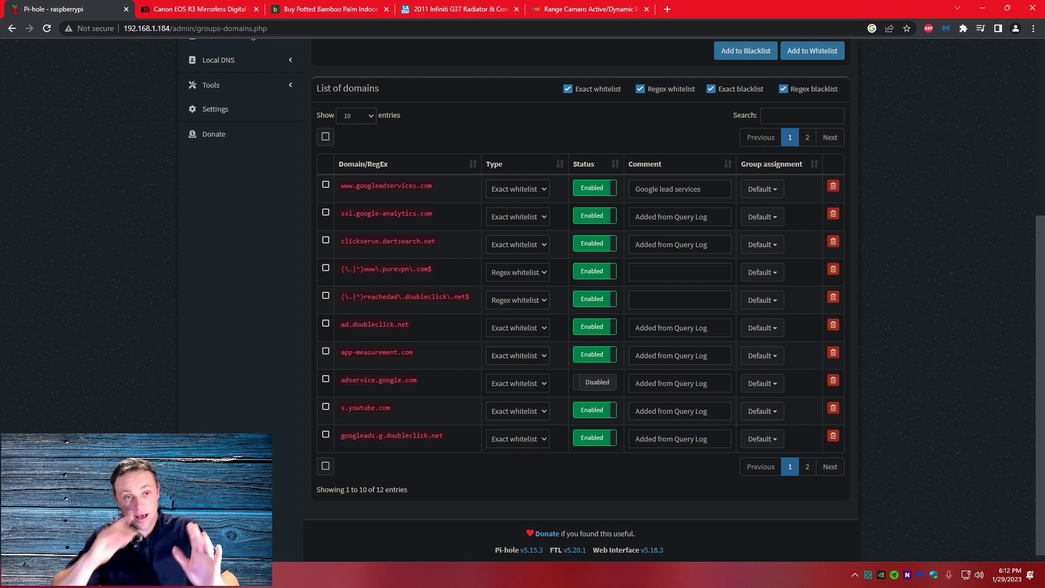
scroll(482, 377, up, 5)
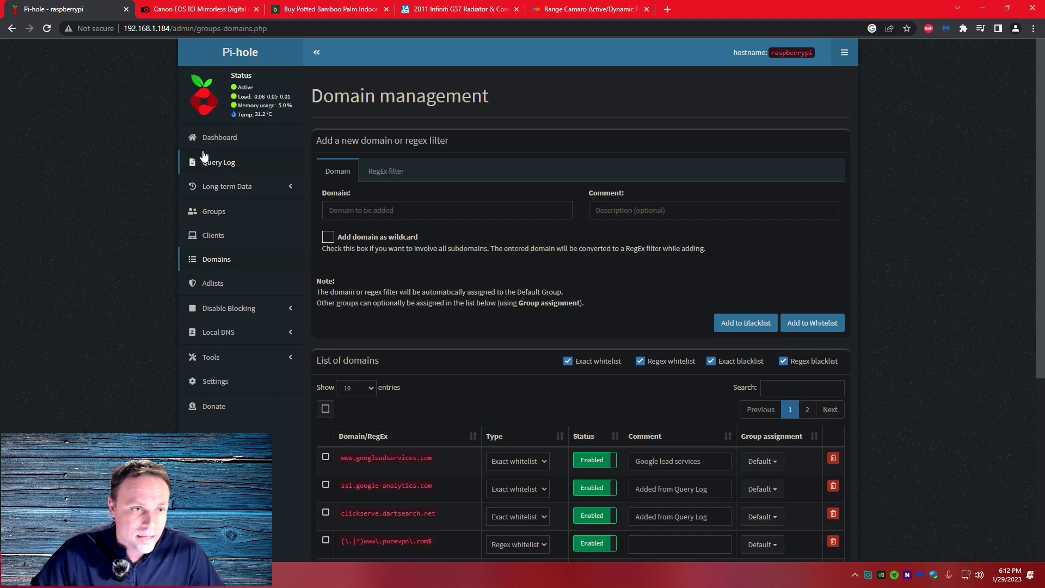
click(211, 143)
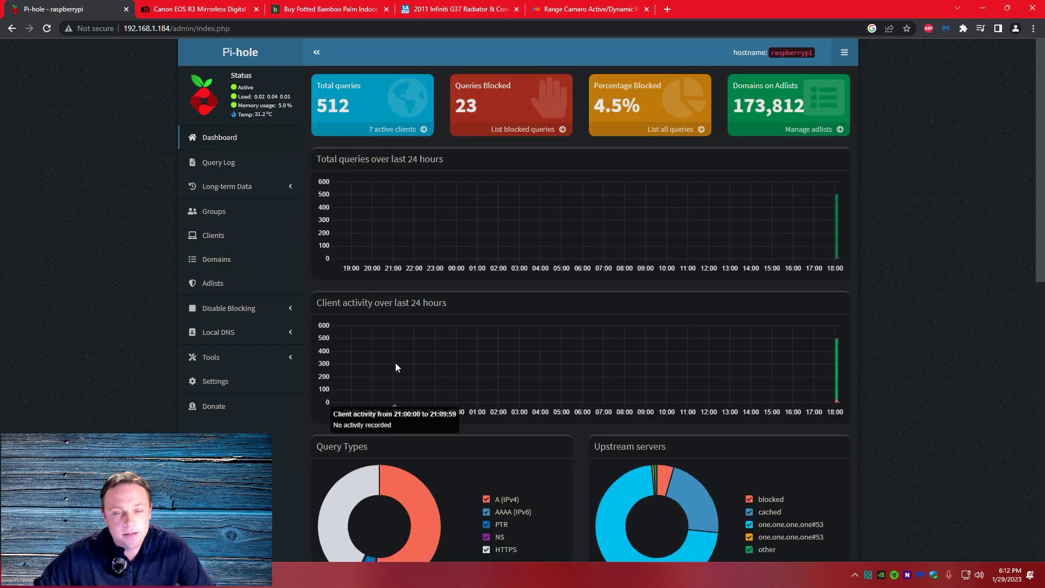